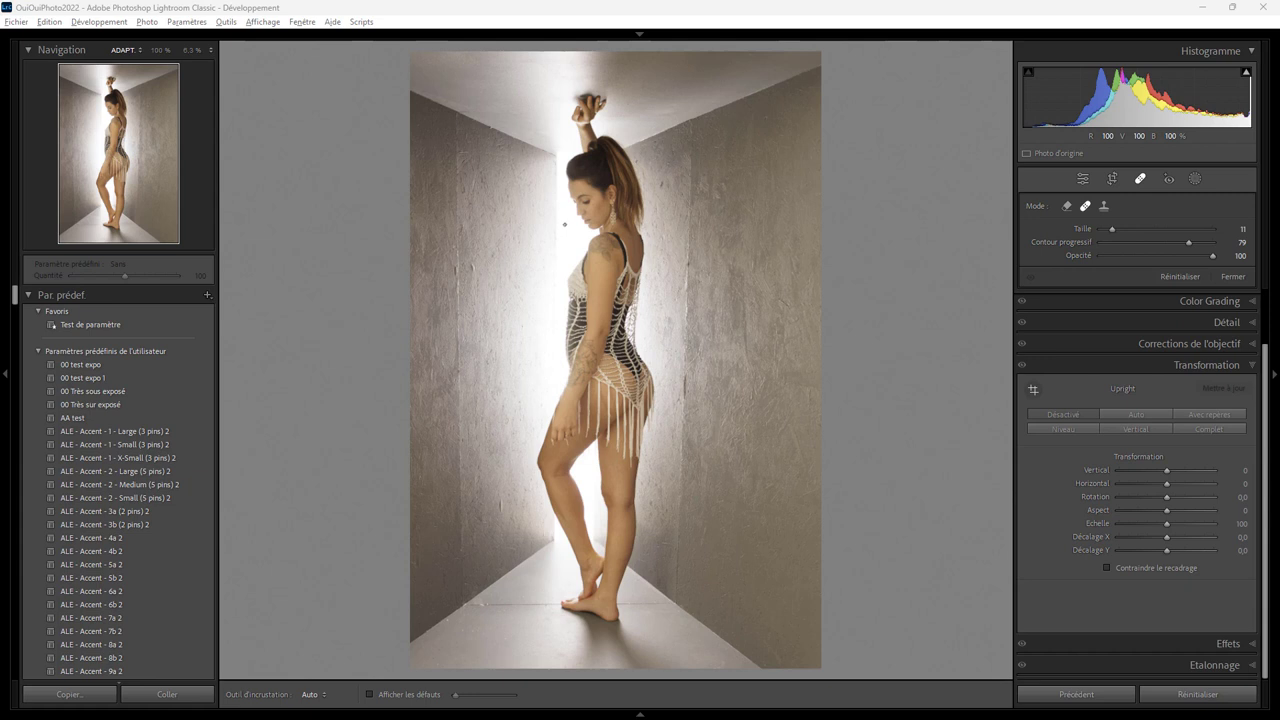
# Straighten the portrait to -0.30° and pull the top-right and bottom-right crop corners inward
pyautogui.click(1112, 179)
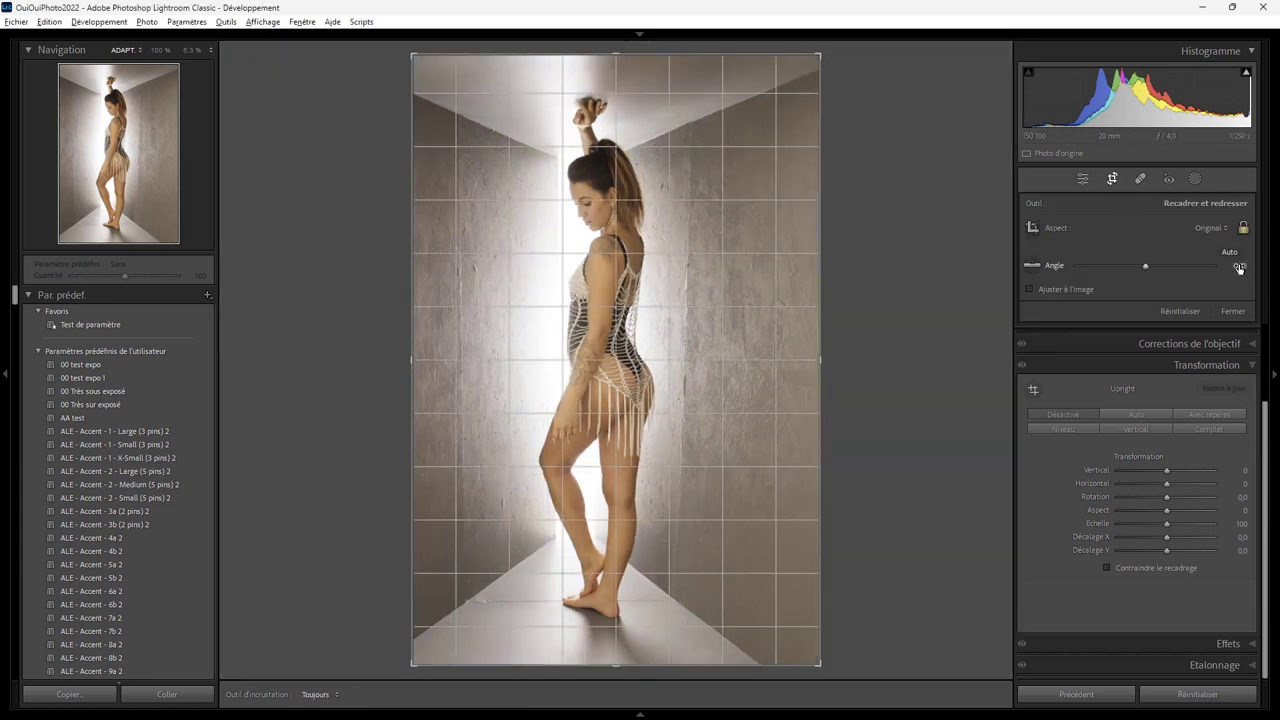
pyautogui.moveTo(1239, 264); pyautogui.dragTo(1232, 265)
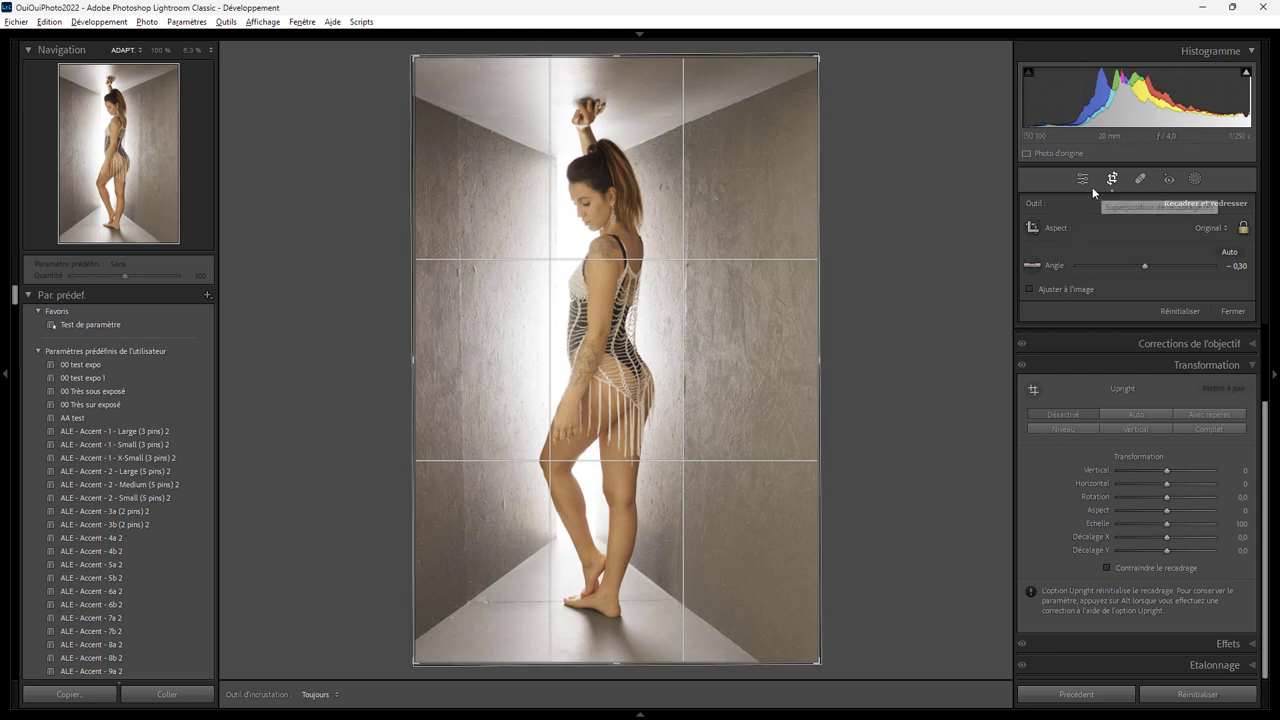
pyautogui.moveTo(817, 59); pyautogui.dragTo(806, 74)
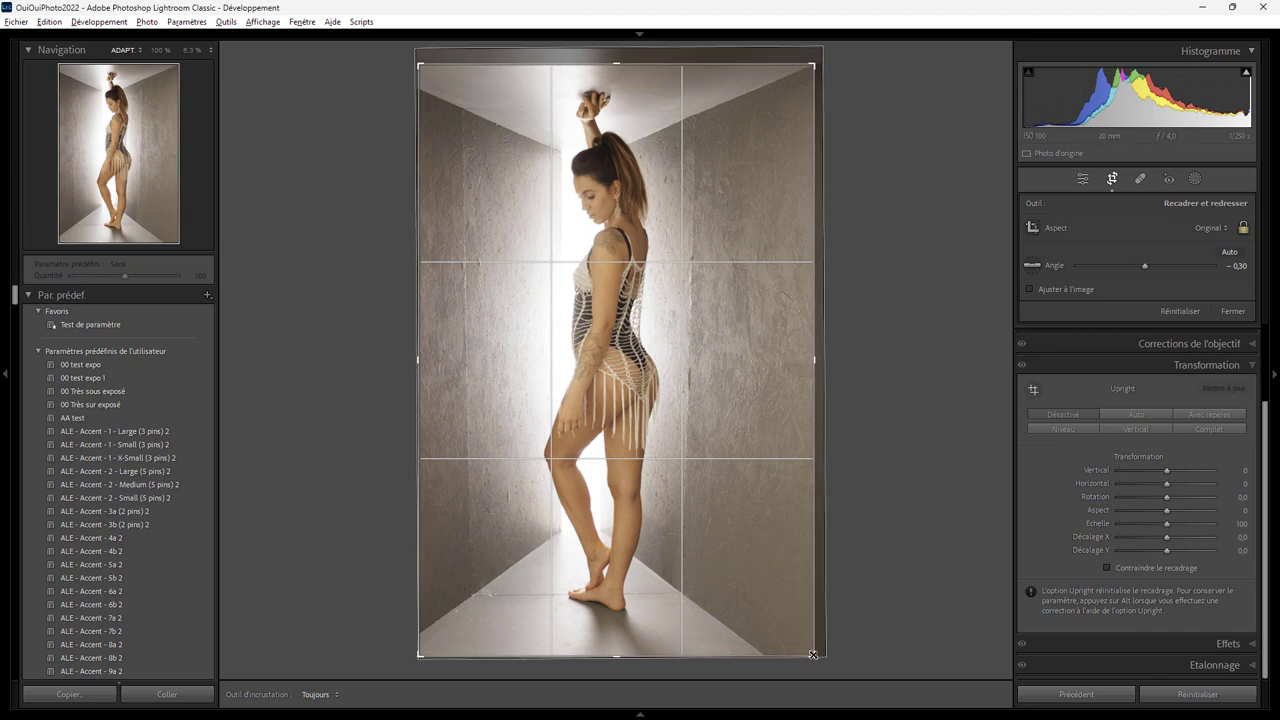
pyautogui.moveTo(815, 651); pyautogui.dragTo(808, 648)
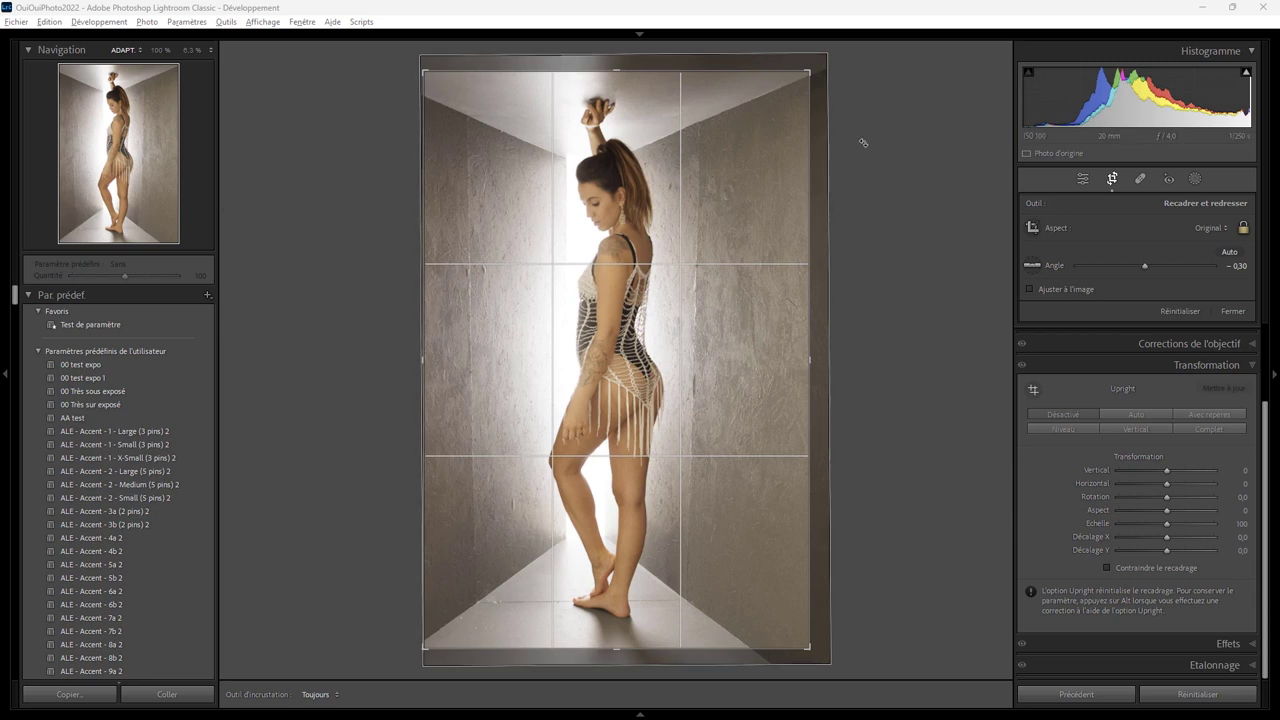
pyautogui.click(1232, 312)
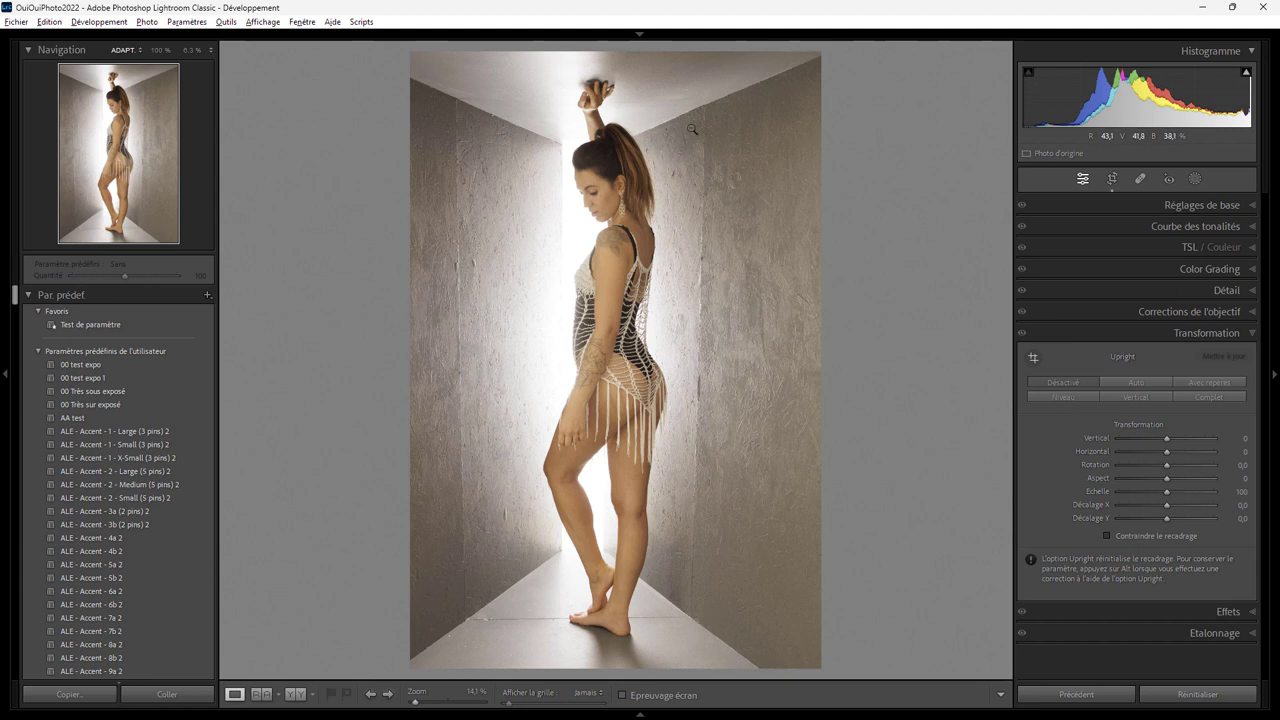
# At 100% zoom on the face, heal the neck mark below the jaw with a size-28 Heal spot
pyautogui.click(700, 338)
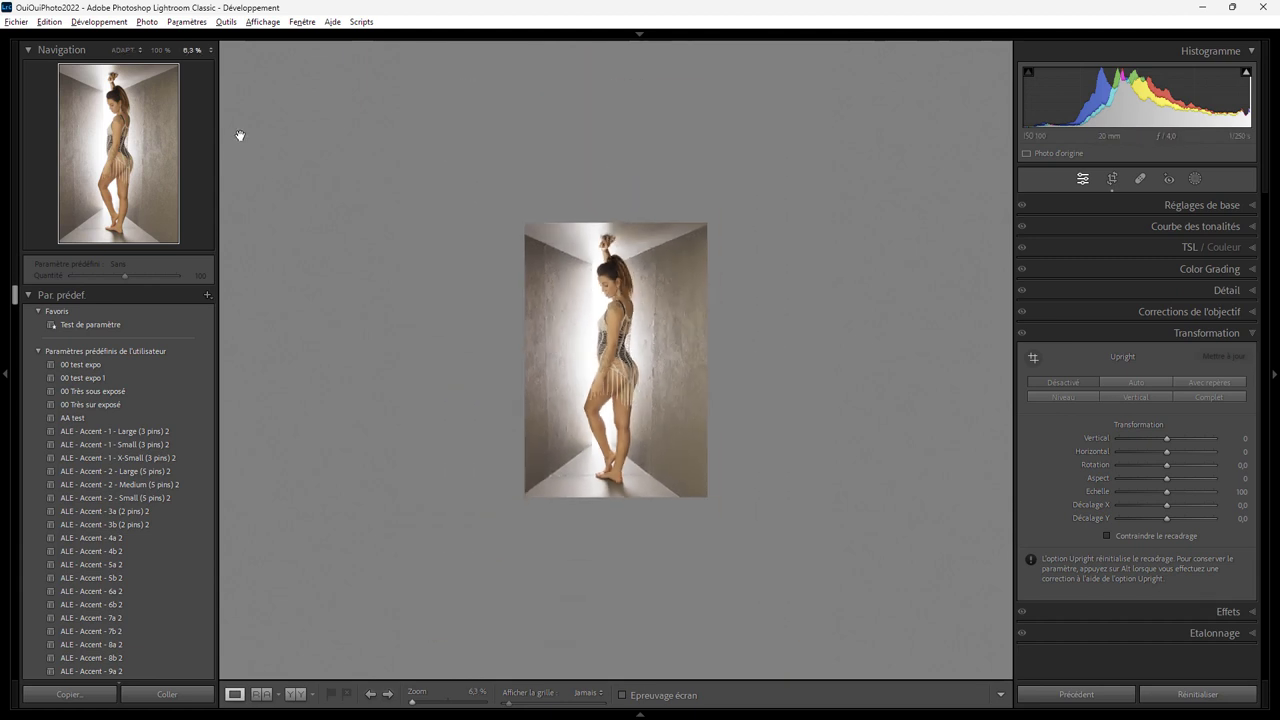
pyautogui.click(160, 50)
pyautogui.moveTo(537, 306); pyautogui.dragTo(640, 112)
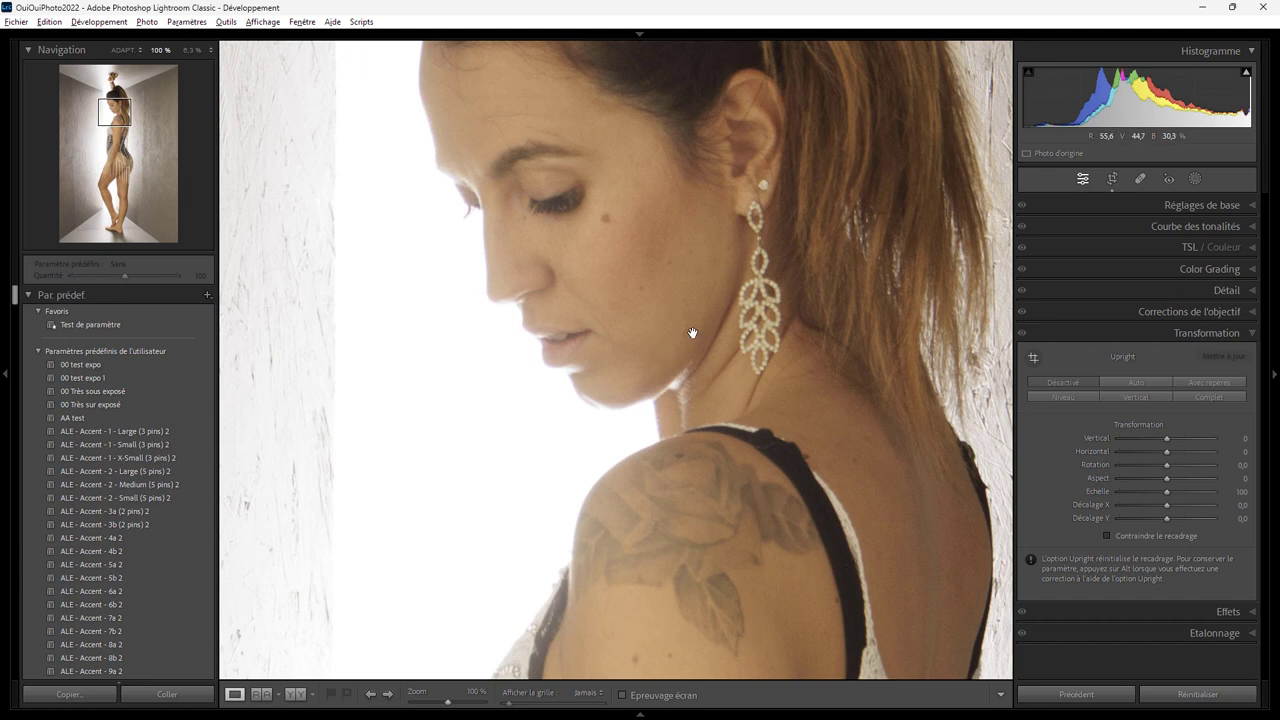
pyautogui.click(1140, 180)
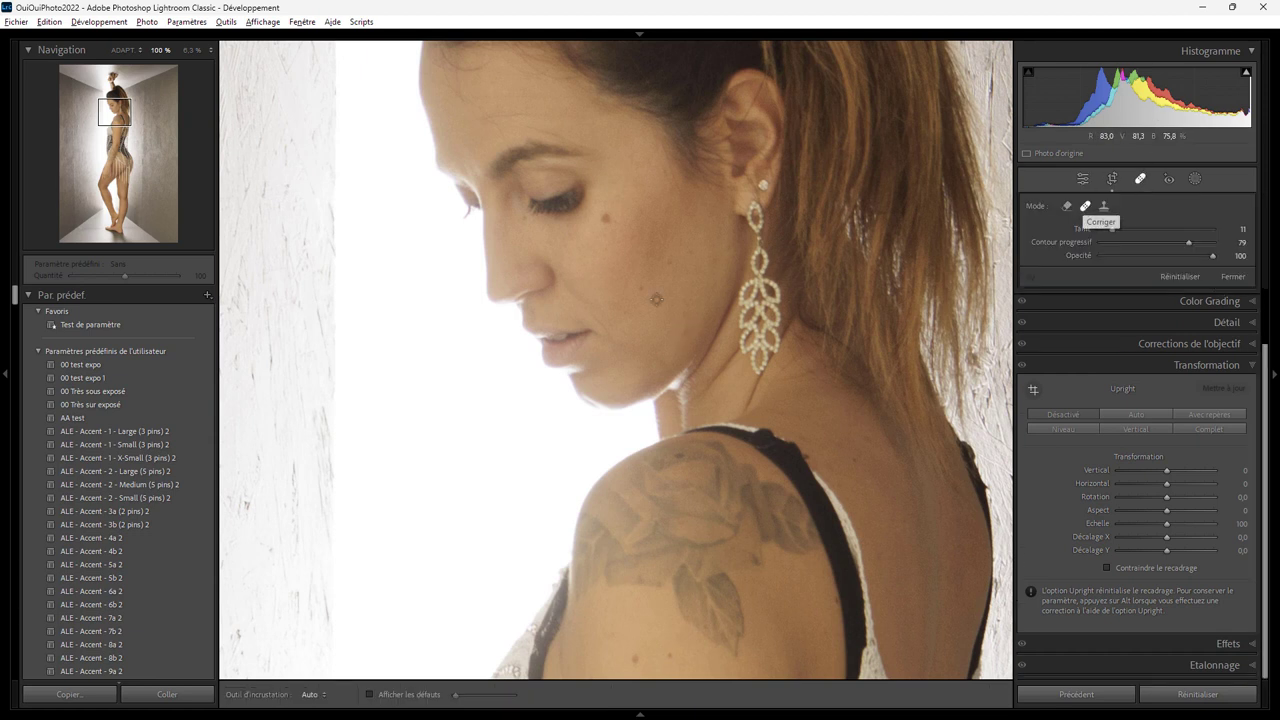
pyautogui.scroll(5, 684, 338)
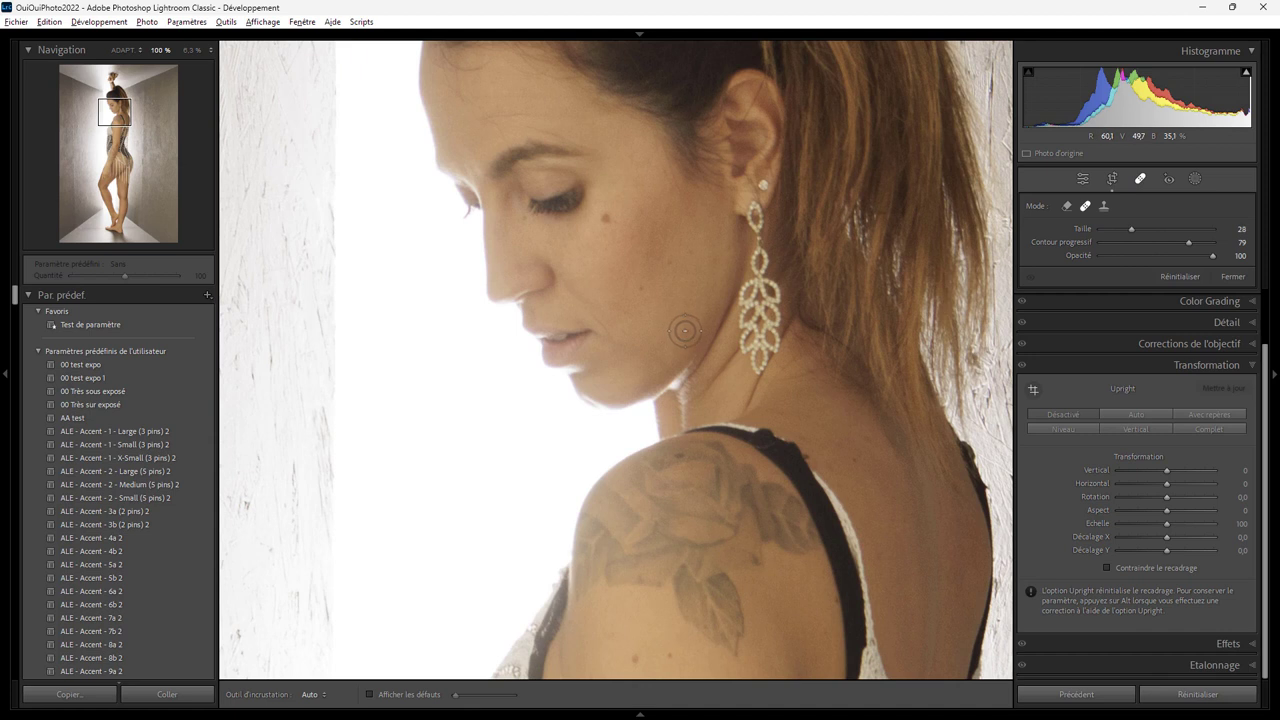
pyautogui.click(683, 330)
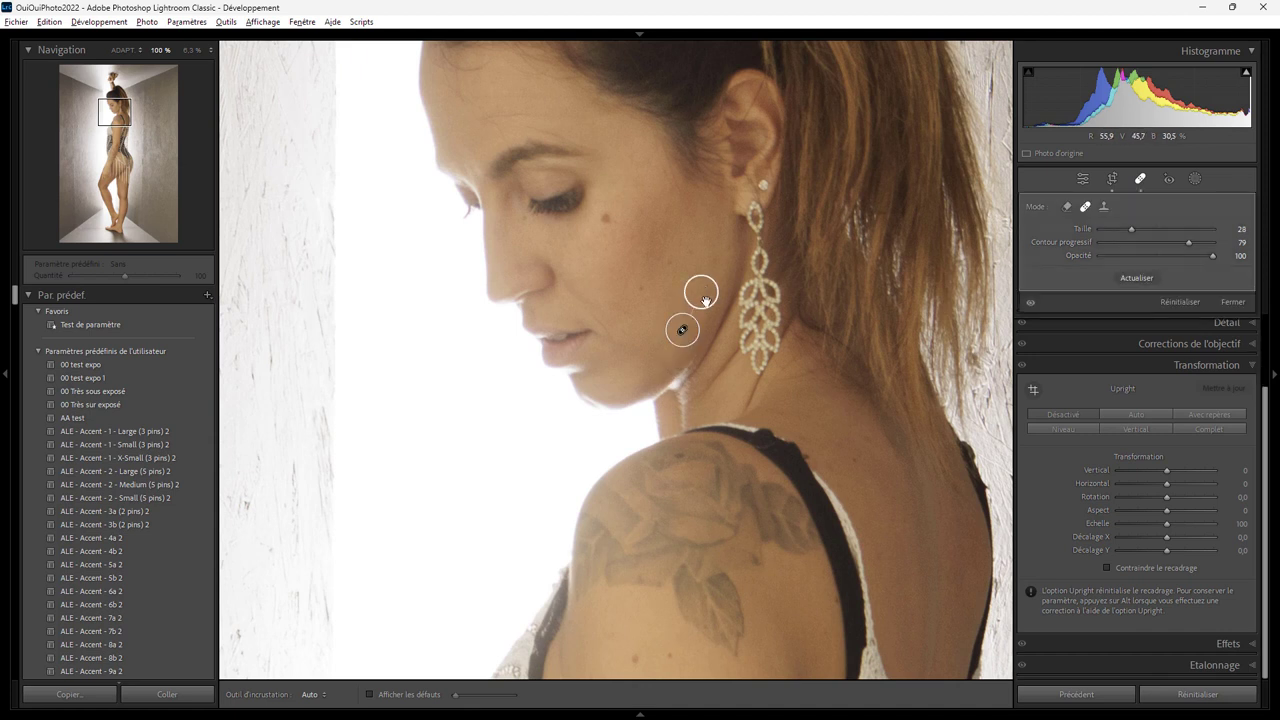
# Fit the photo, then return to 100% and pan to the textured left wall
pyautogui.click(124, 50)
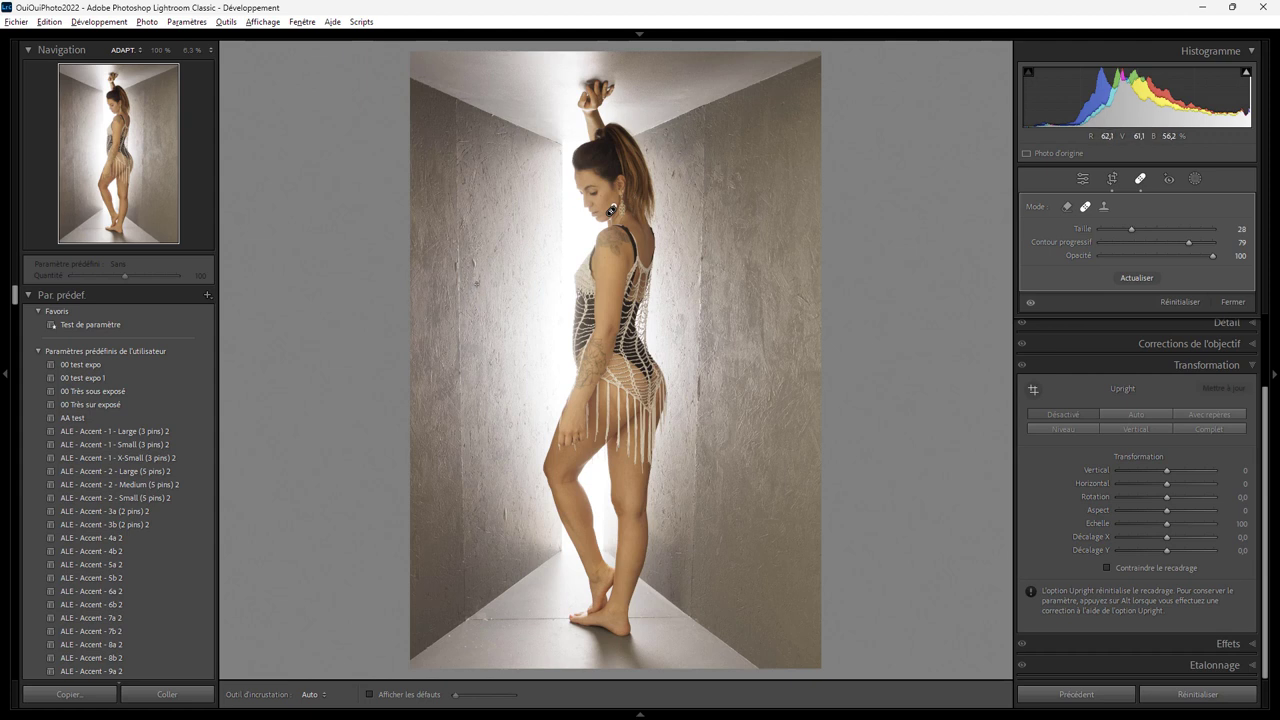
pyautogui.click(160, 50)
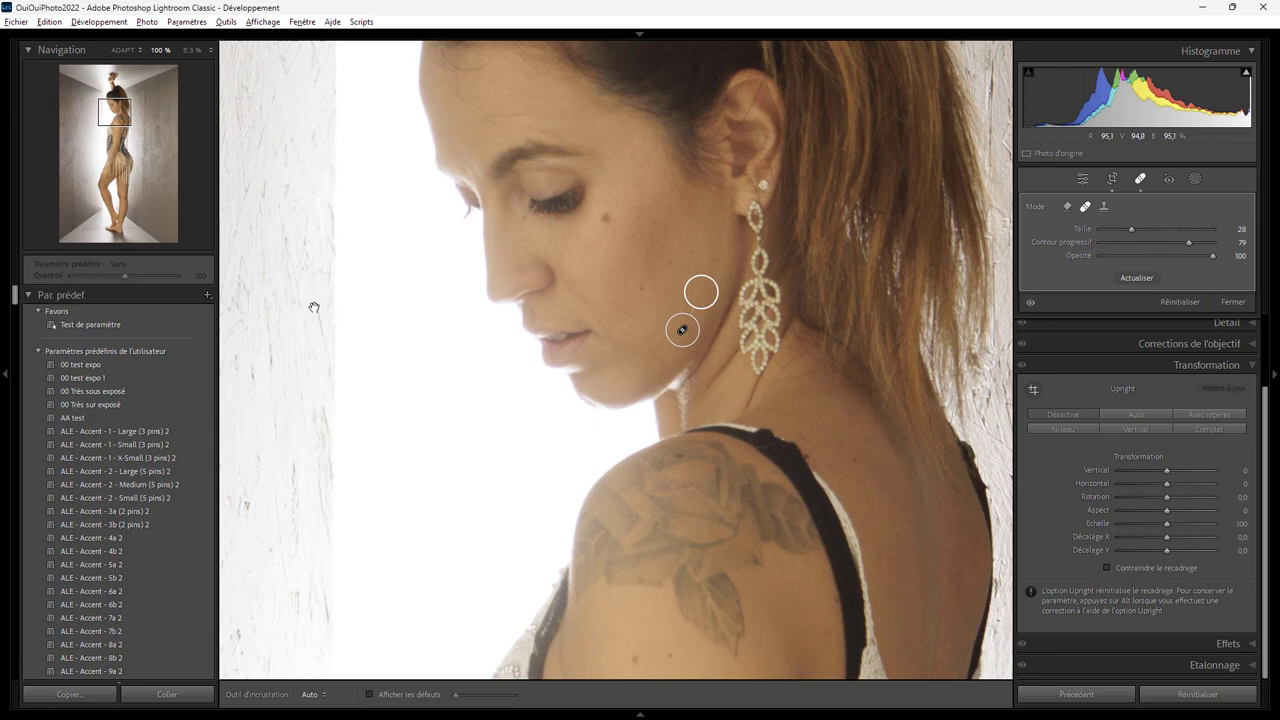
pyautogui.moveTo(314, 307); pyautogui.dragTo(951, 246)
pyautogui.moveTo(590, 570); pyautogui.dragTo(765, 239)
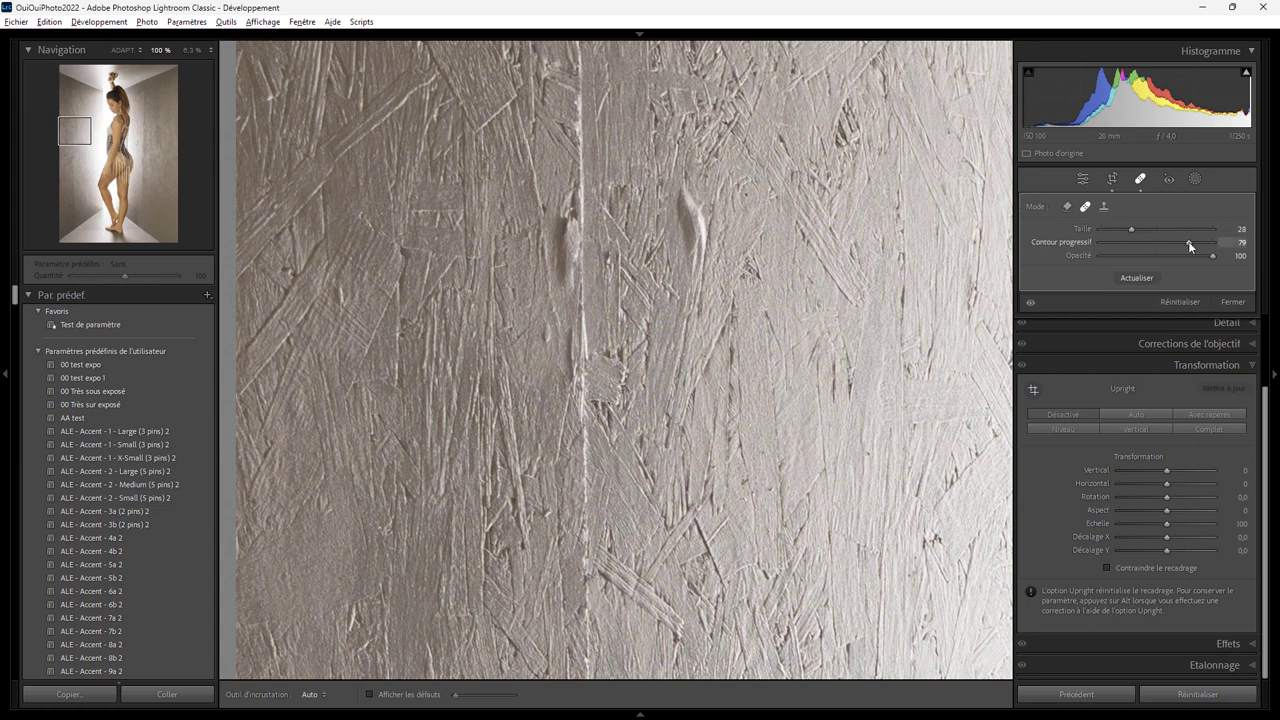
# Paint a first heal over the raised wall scratch, then delete it
pyautogui.scroll(5, 684, 212)
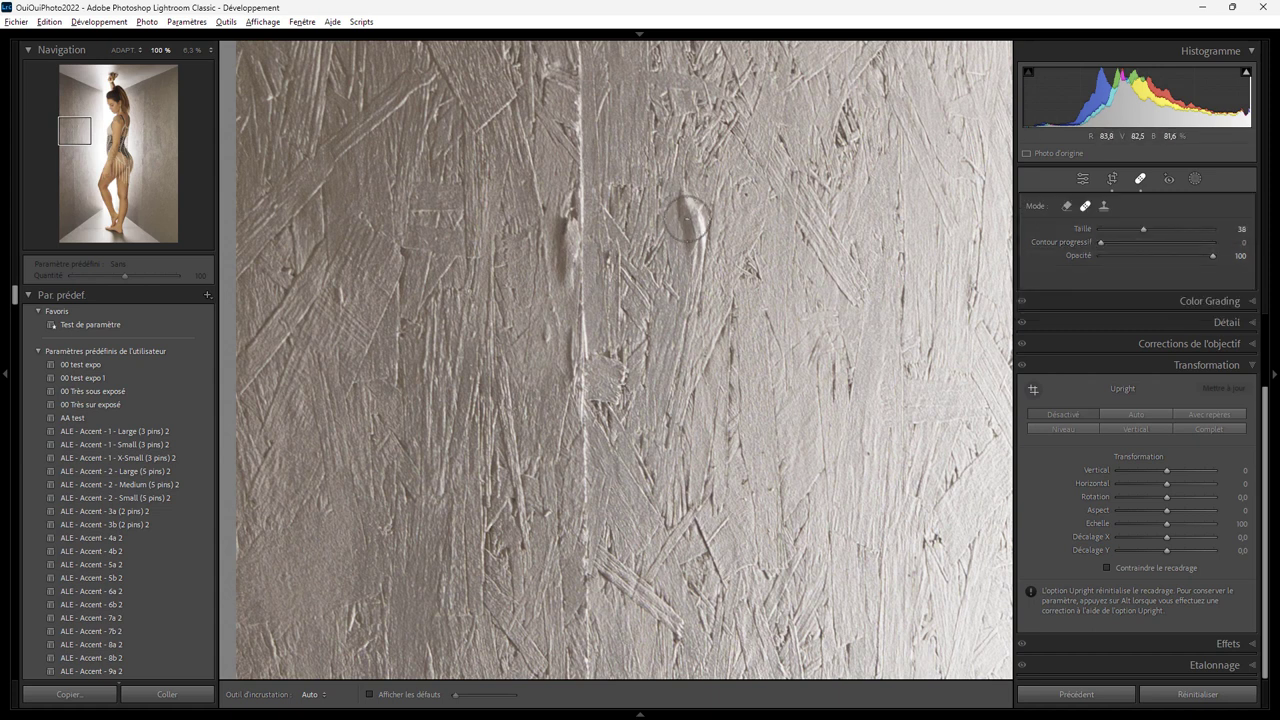
pyautogui.moveTo(681, 191); pyautogui.dragTo(701, 257)
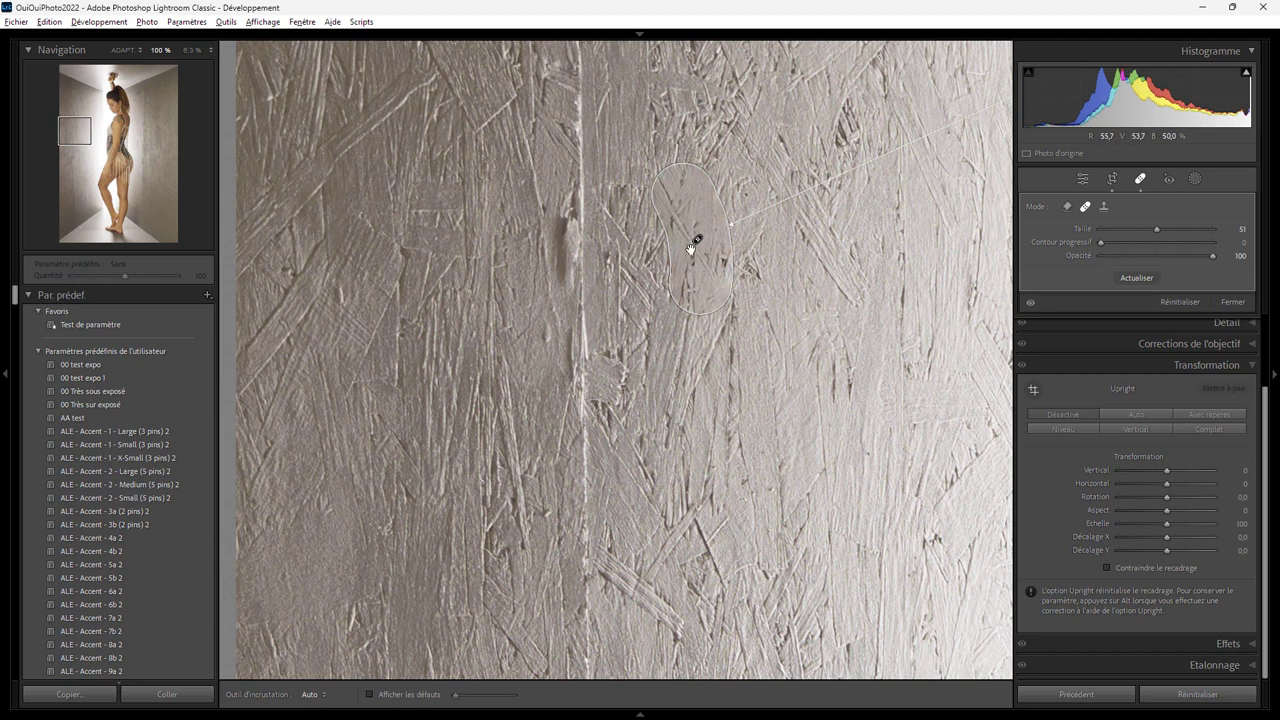
pyautogui.press('Delete')
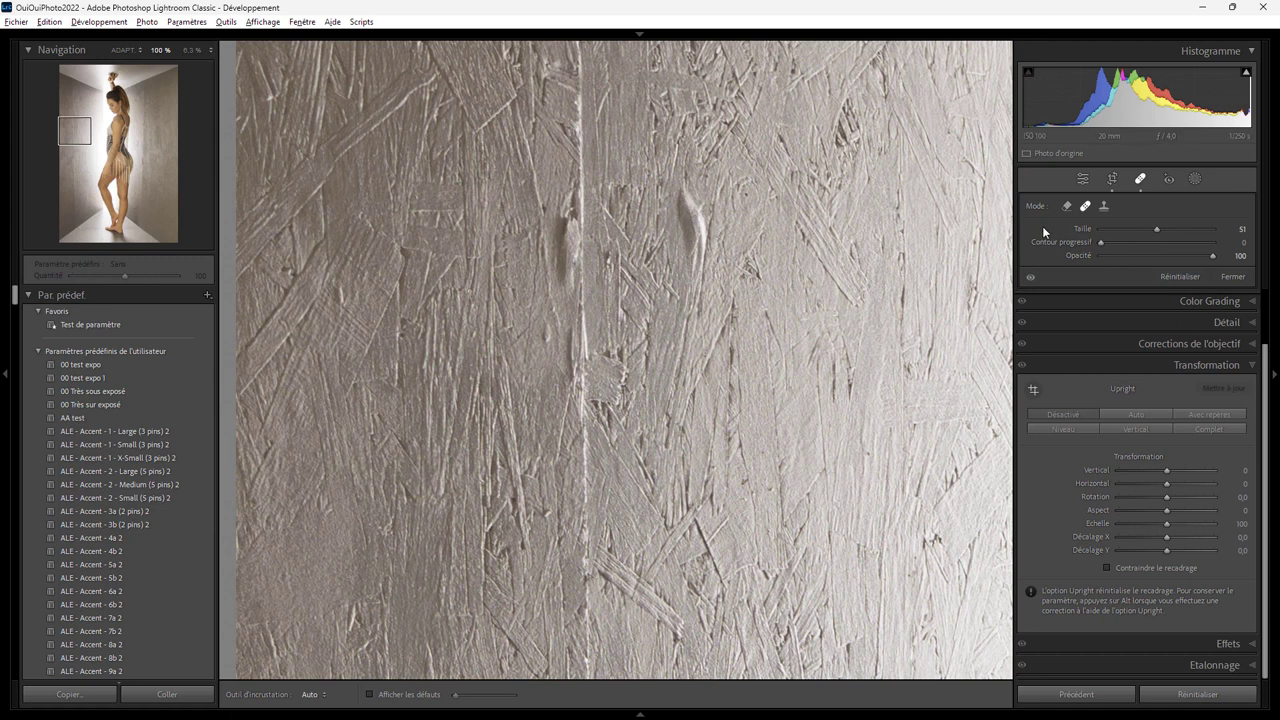
# With feather 100 and size 77, repaint the scratch heal and source it from clean wall texture
pyautogui.moveTo(1101, 242); pyautogui.dragTo(1207, 242)
pyautogui.scroll(5, 682, 210)
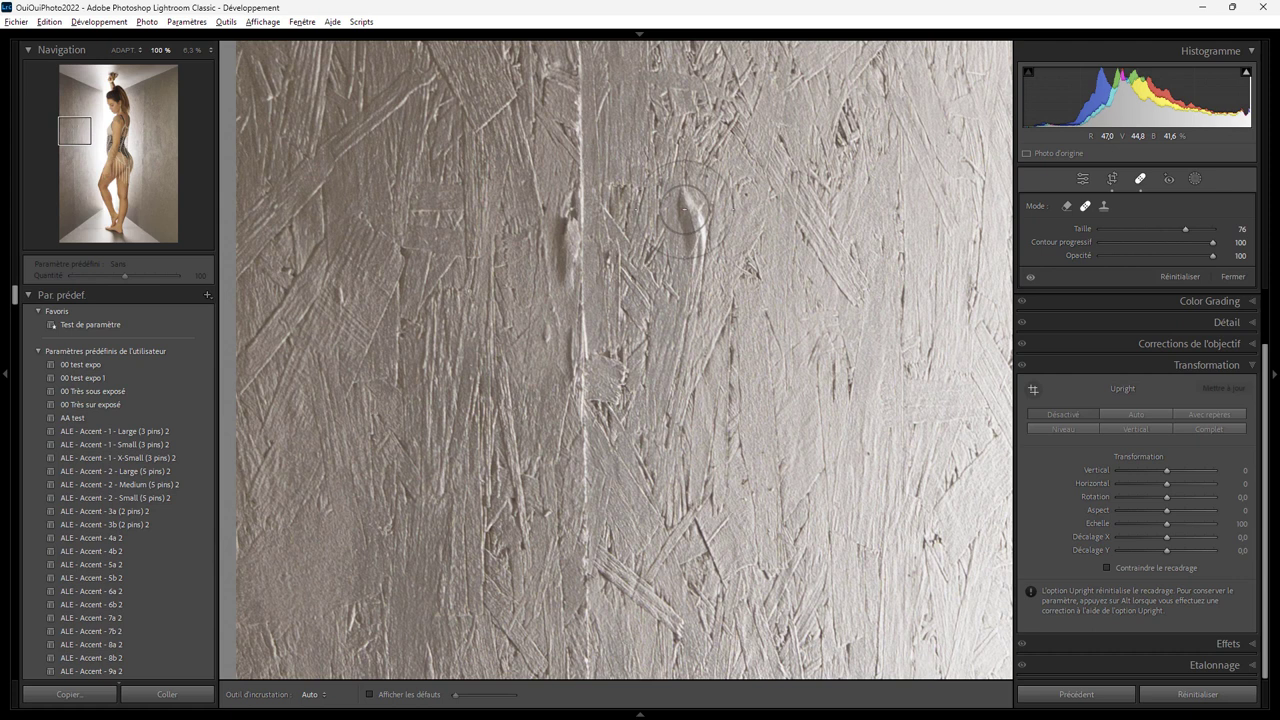
pyautogui.scroll(1, 688, 220)
pyautogui.moveTo(690, 222); pyautogui.dragTo(705, 276)
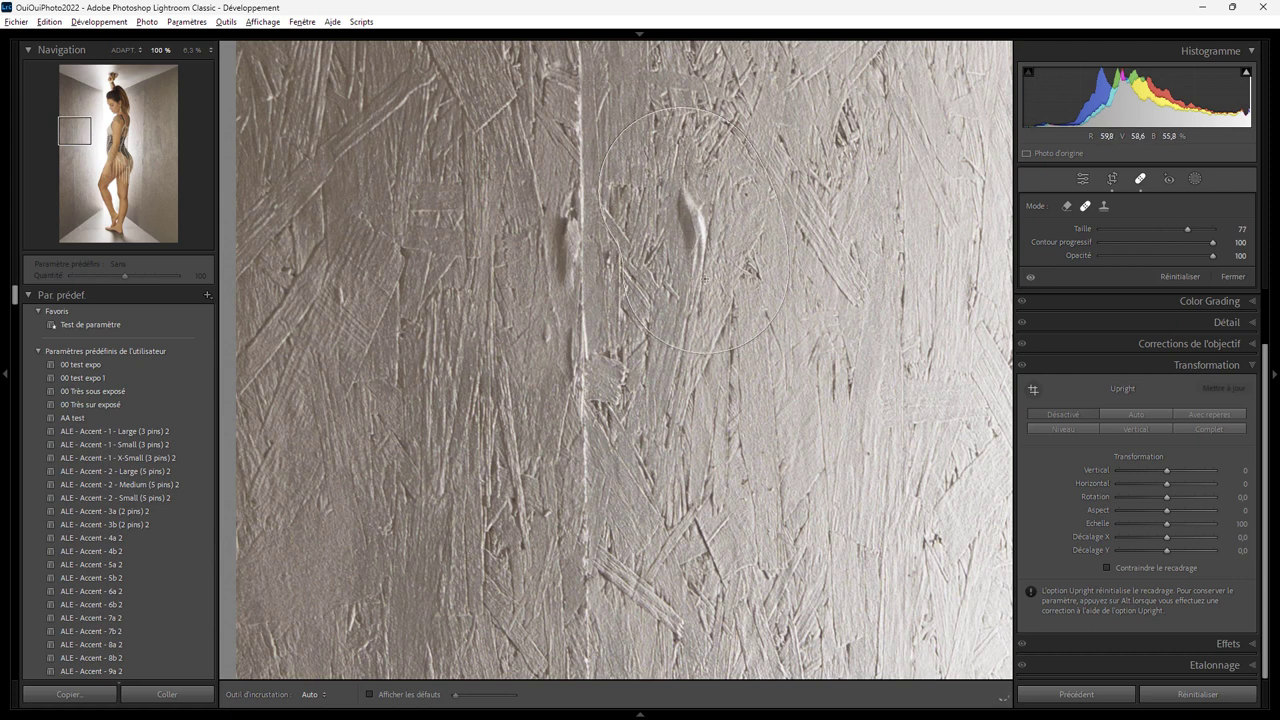
pyautogui.moveTo(857, 310); pyautogui.dragTo(867, 435)
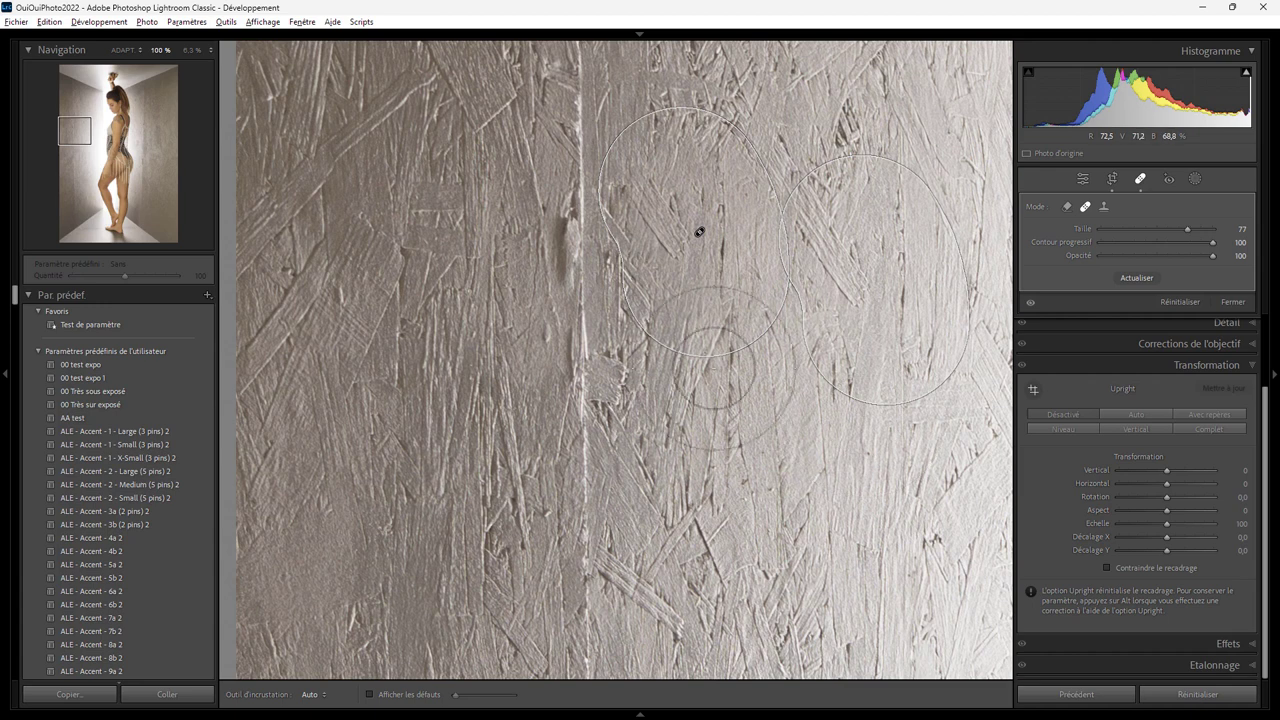
pyautogui.moveTo(629, 117); pyautogui.dragTo(691, 654)
# Heal the dark mark along the ceiling edge, sourcing it from a cleaner area
pyautogui.moveTo(674, 217); pyautogui.dragTo(651, 690)
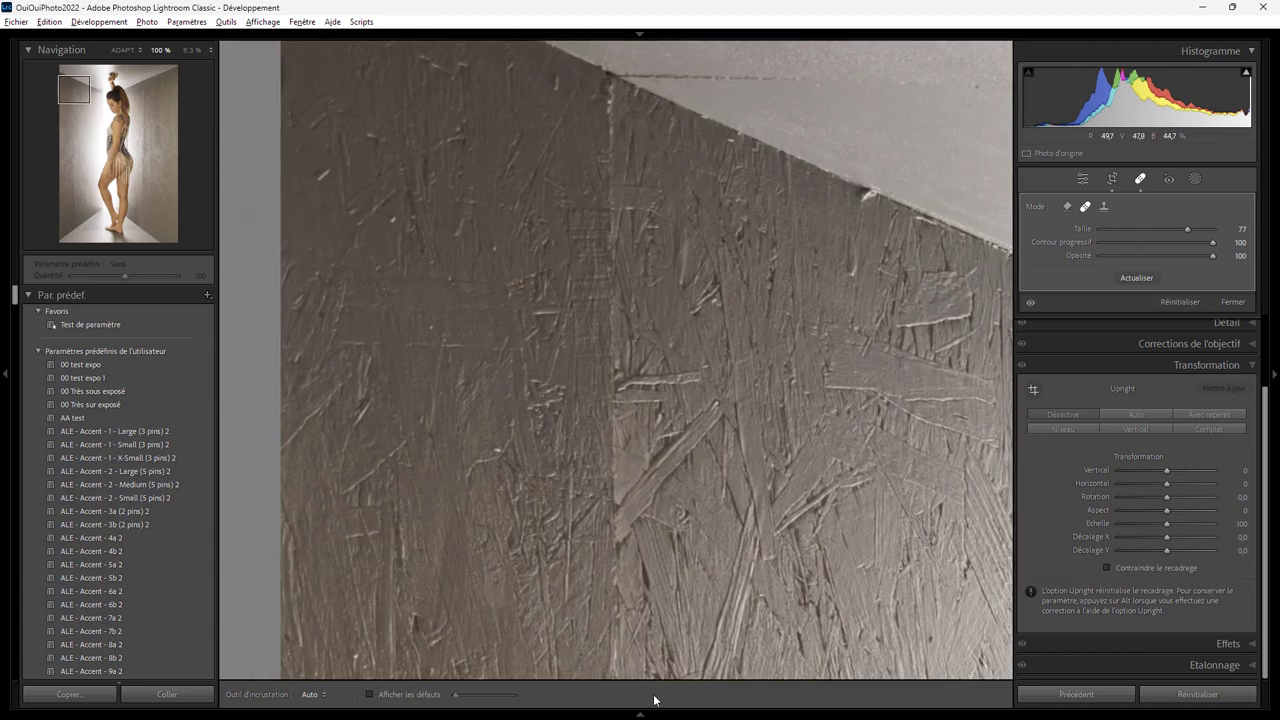
pyautogui.moveTo(643, 308); pyautogui.dragTo(620, 563)
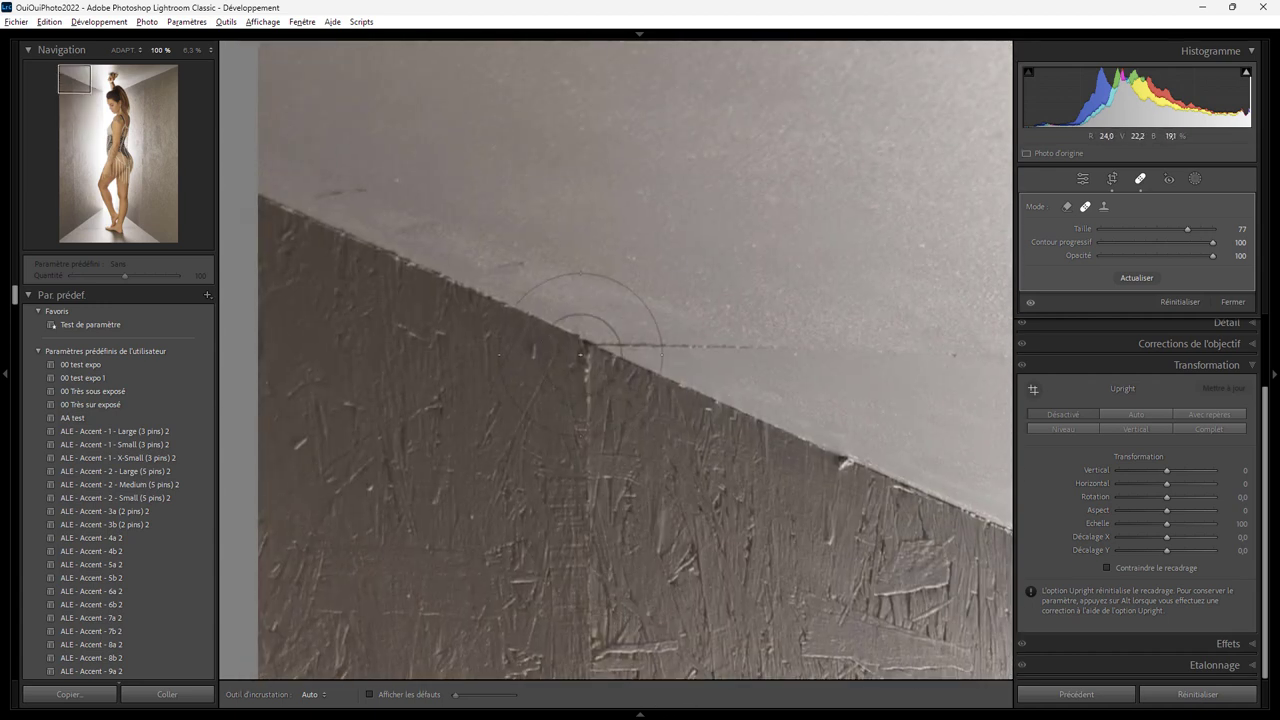
pyautogui.scroll(-1, 530, 298)
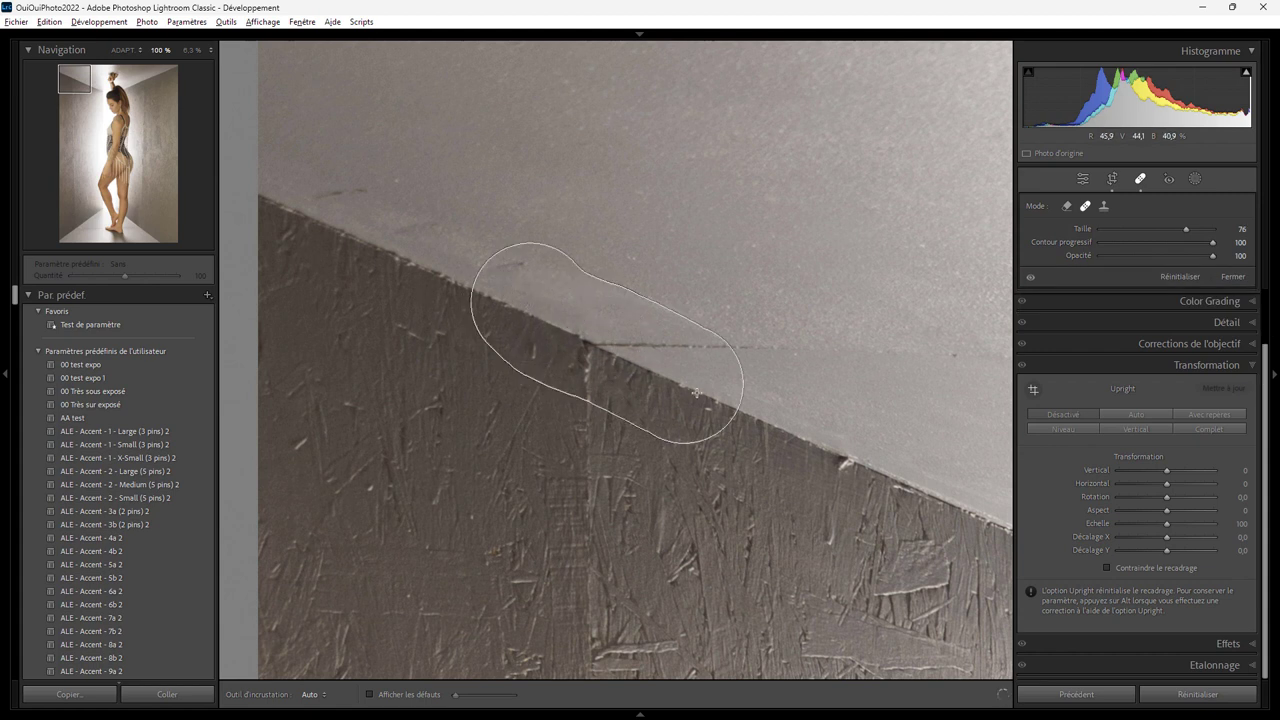
pyautogui.moveTo(537, 311); pyautogui.dragTo(710, 405)
pyautogui.moveTo(914, 523); pyautogui.dragTo(1014, 551)
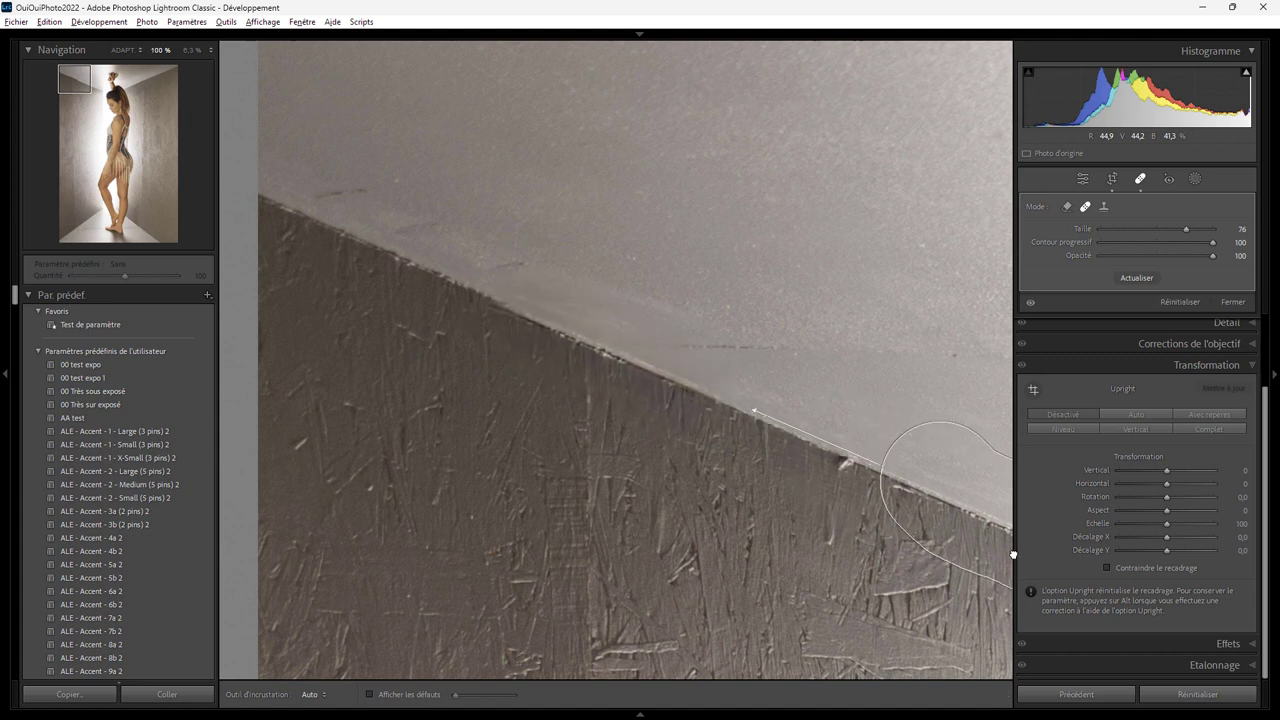
pyautogui.moveTo(1013, 554); pyautogui.dragTo(1012, 557)
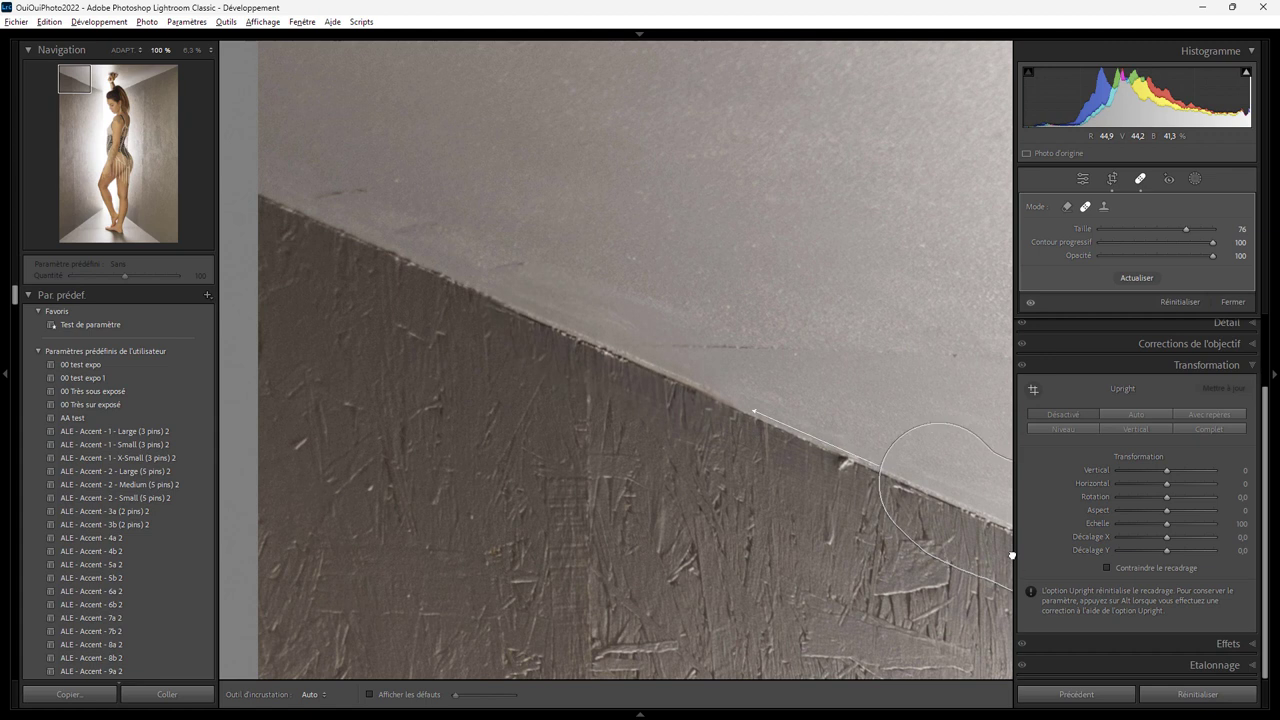
# Heal the streak on the wall below the ceiling using matching wall texture
pyautogui.moveTo(671, 586); pyautogui.dragTo(686, 356)
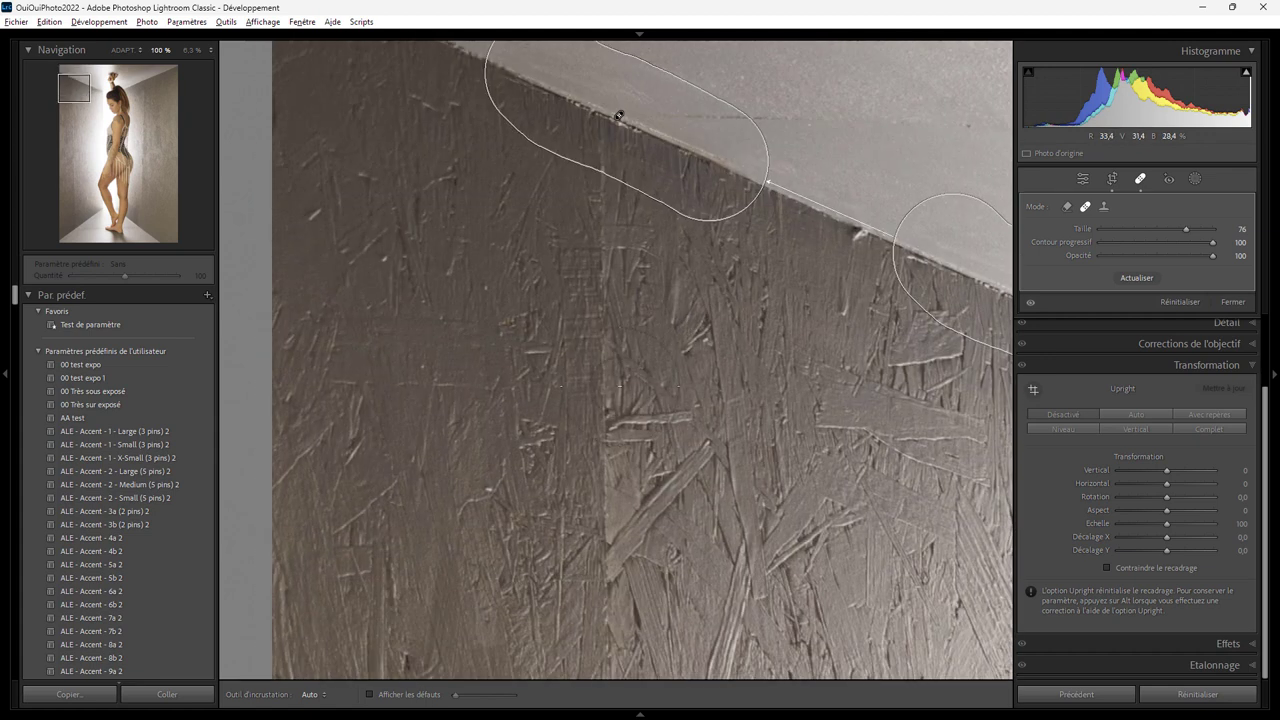
pyautogui.moveTo(604, 355); pyautogui.dragTo(588, 191)
pyautogui.moveTo(481, 527); pyautogui.dragTo(798, 467)
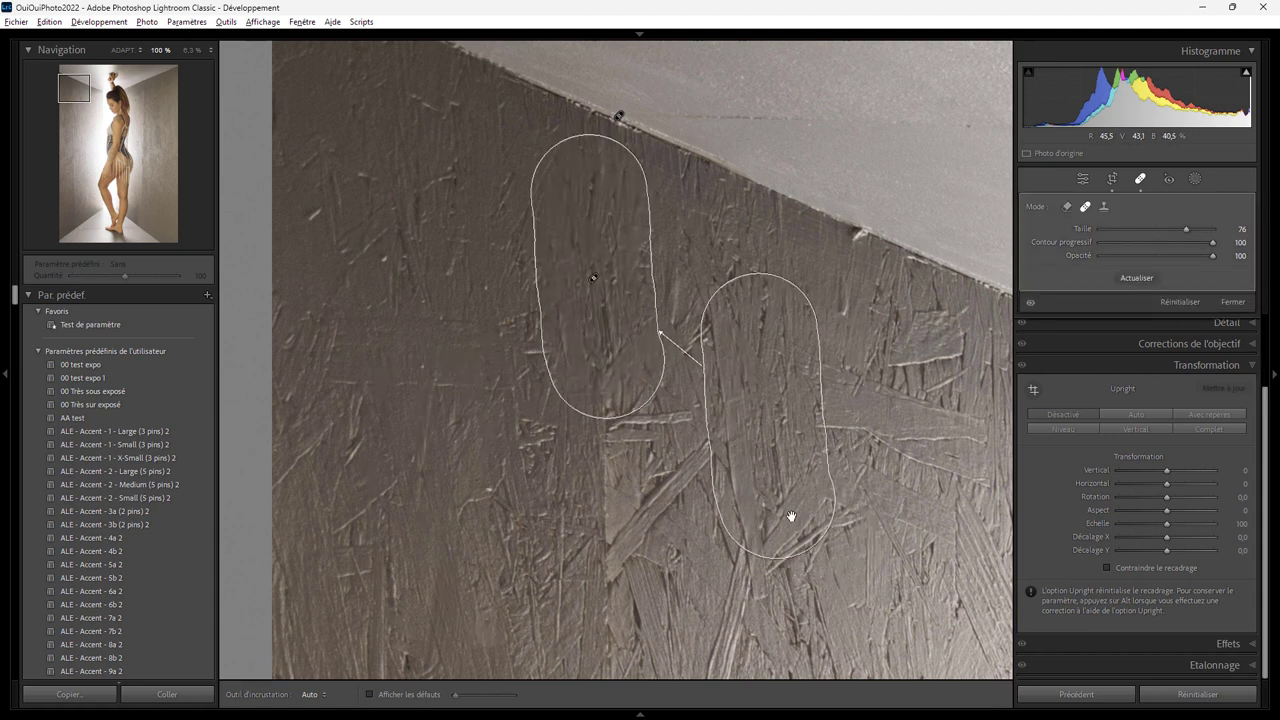
pyautogui.moveTo(791, 517); pyautogui.dragTo(861, 300)
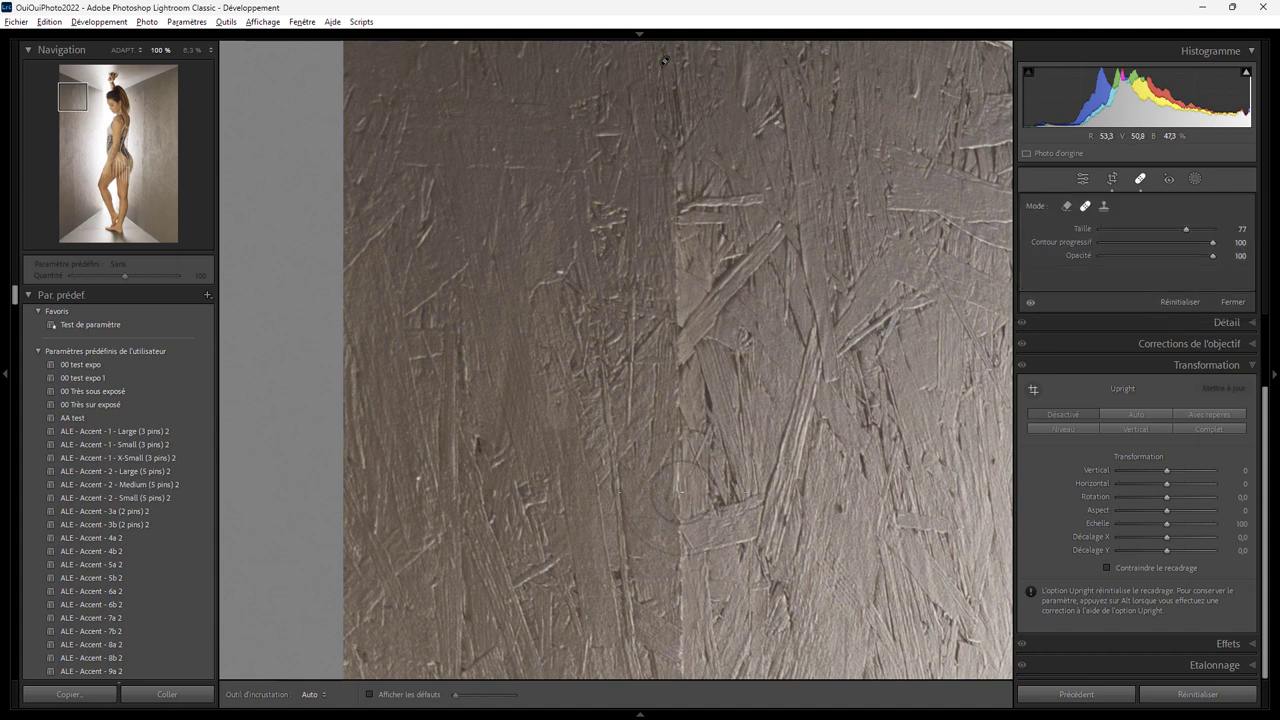
# Heal the first stretches of the vertical wall seam, sampling a cleaner wall patch
pyautogui.moveTo(675, 495); pyautogui.dragTo(673, 200)
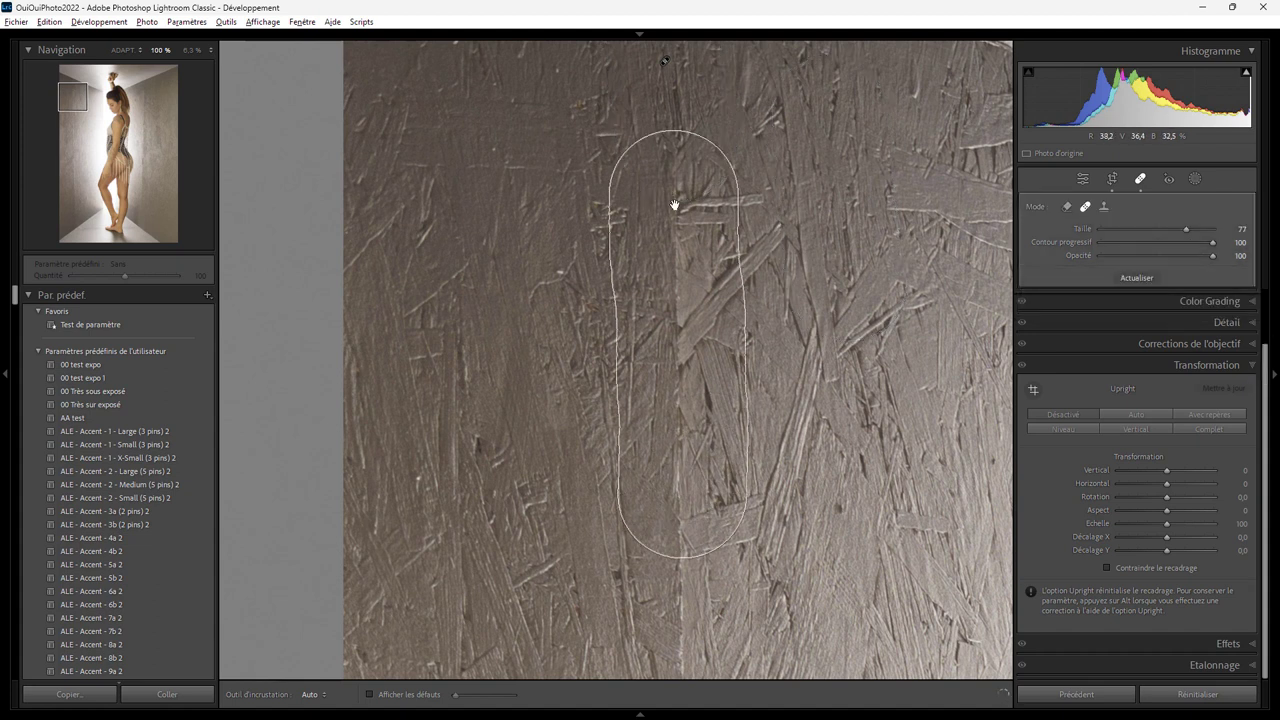
pyautogui.scroll(-1, 820, 335)
pyautogui.scroll(-5, 820, 335)
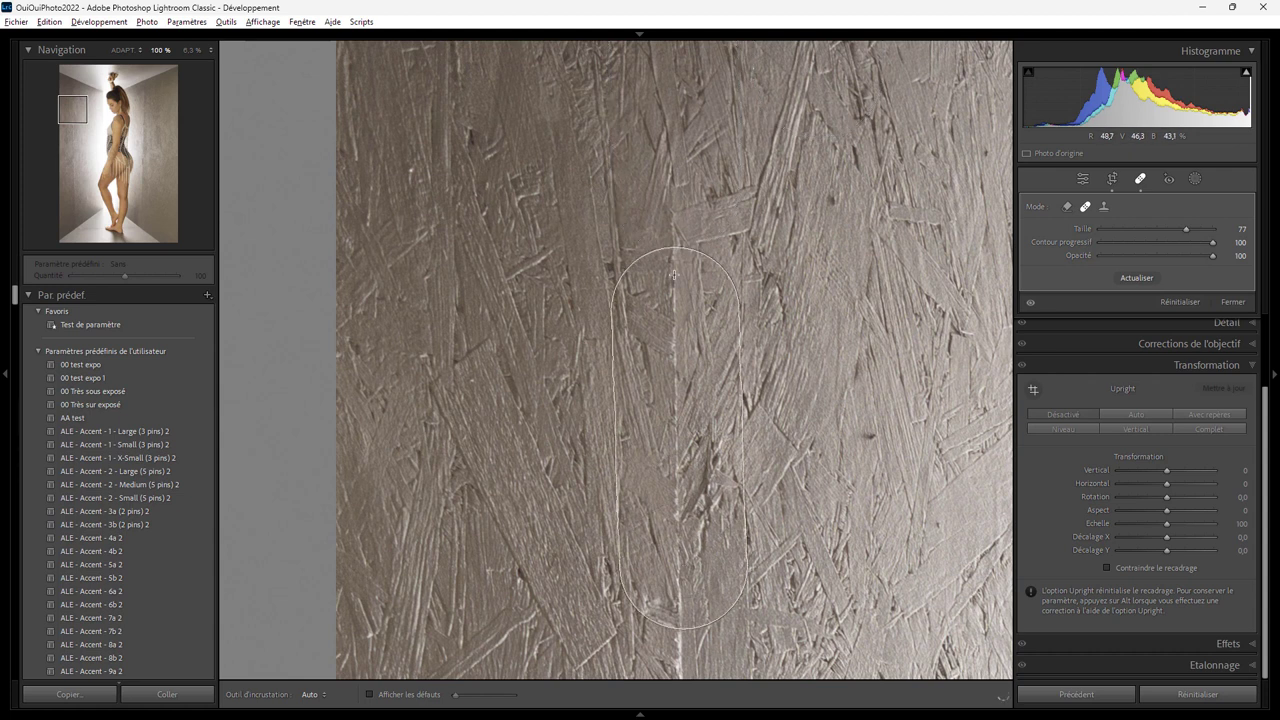
pyautogui.moveTo(819, 235); pyautogui.dragTo(839, 467)
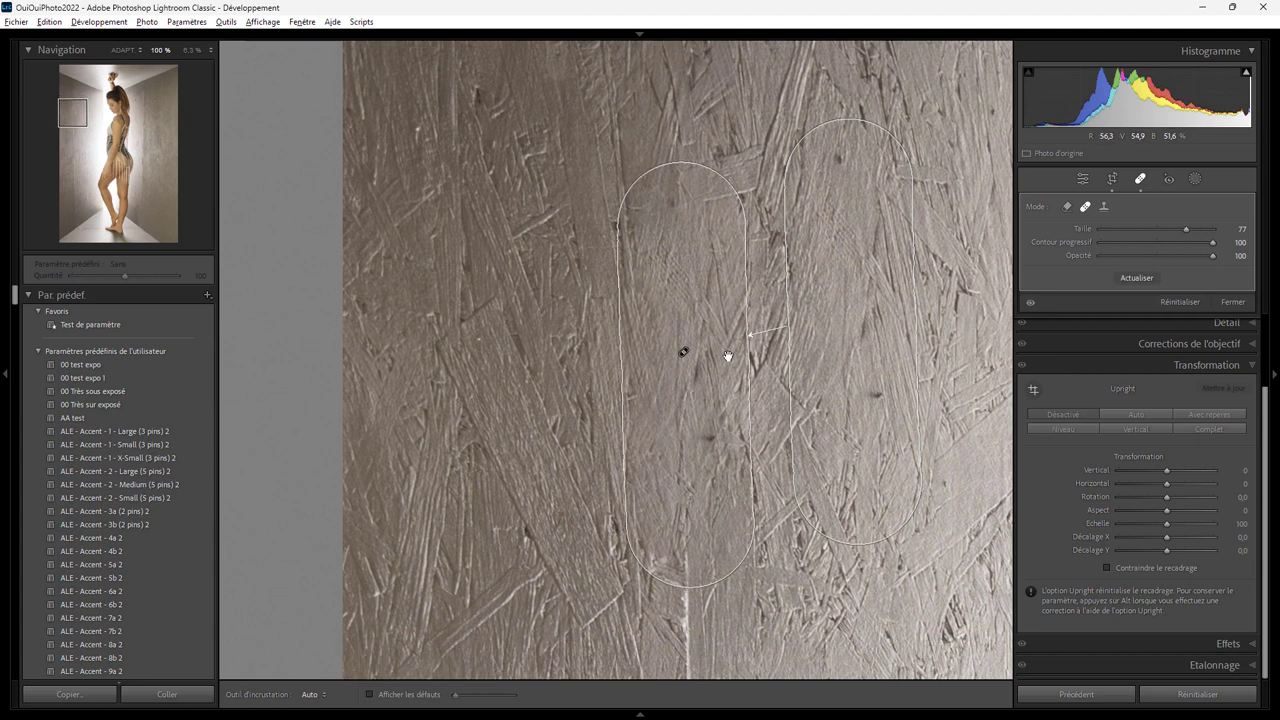
pyautogui.scroll(-3, 715, 260)
pyautogui.moveTo(652, 470); pyautogui.dragTo(650, 150)
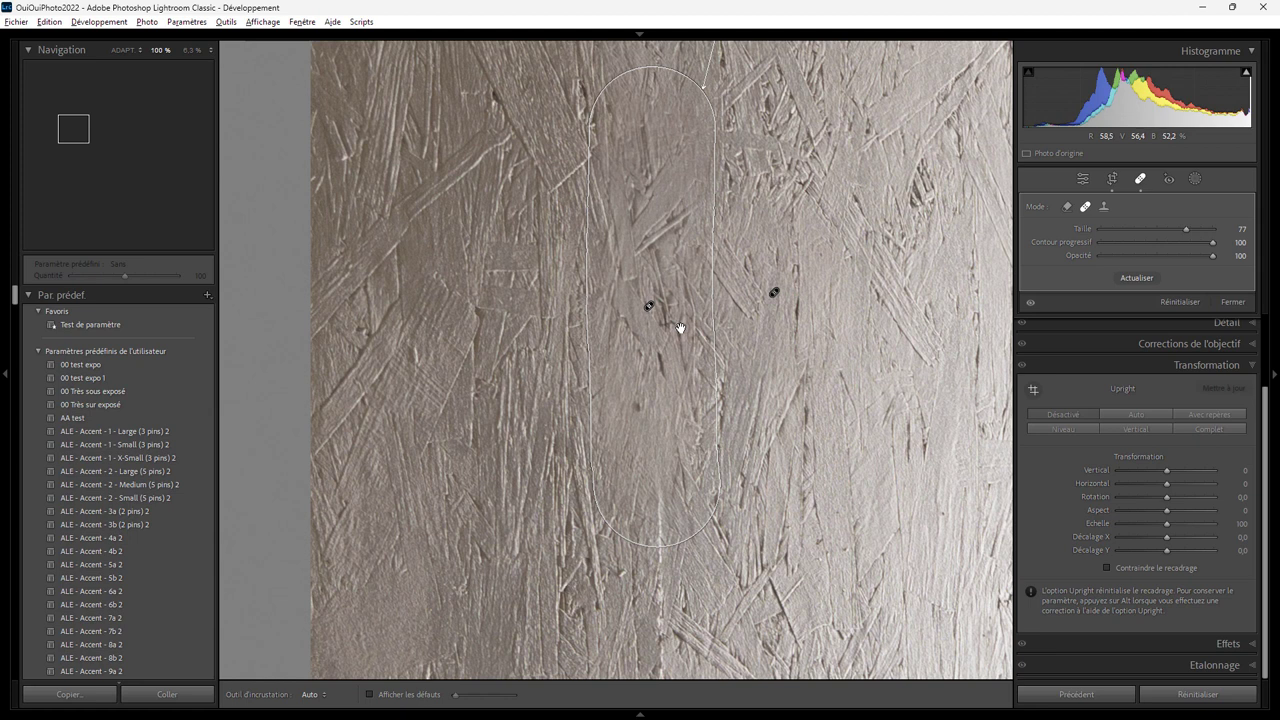
# Delete an unwanted spot and heal further sections of the vertical seam
pyautogui.moveTo(690, 348); pyautogui.dragTo(663, 480)
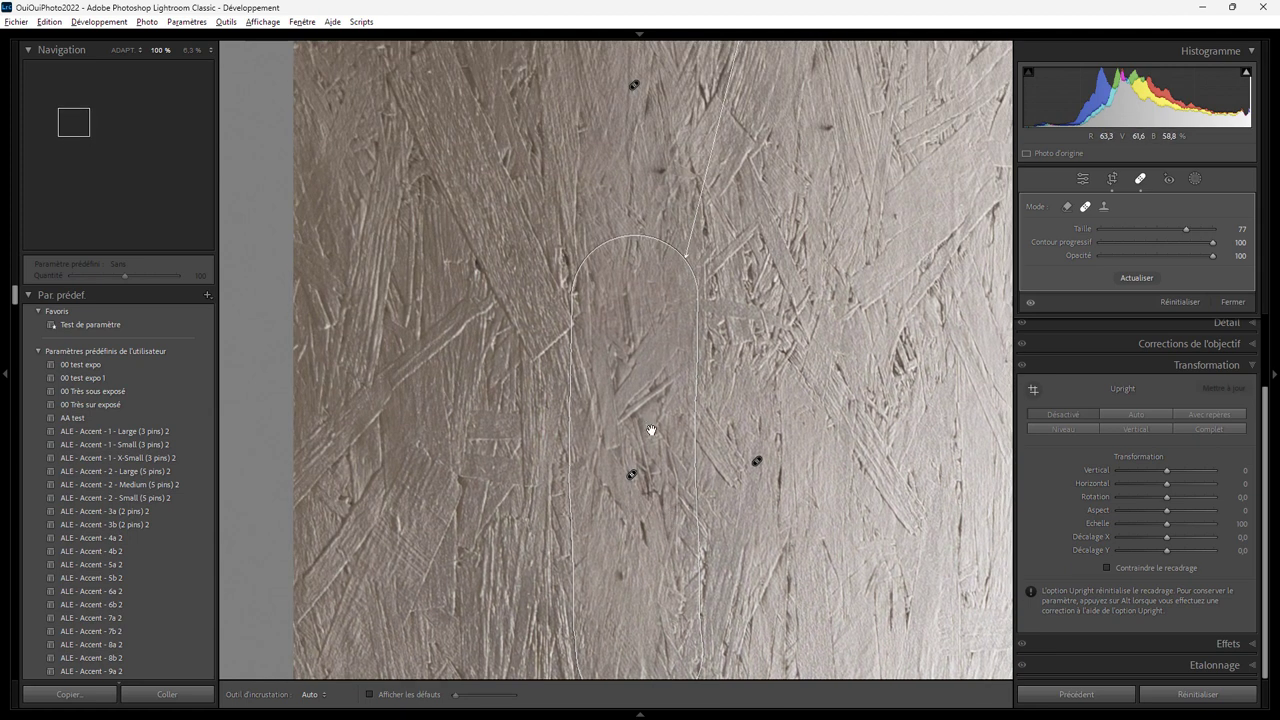
pyautogui.press('Delete')
pyautogui.scroll(-1, 650, 400)
pyautogui.scroll(-4, 650, 400)
pyautogui.moveTo(645, 555); pyautogui.dragTo(636, 245)
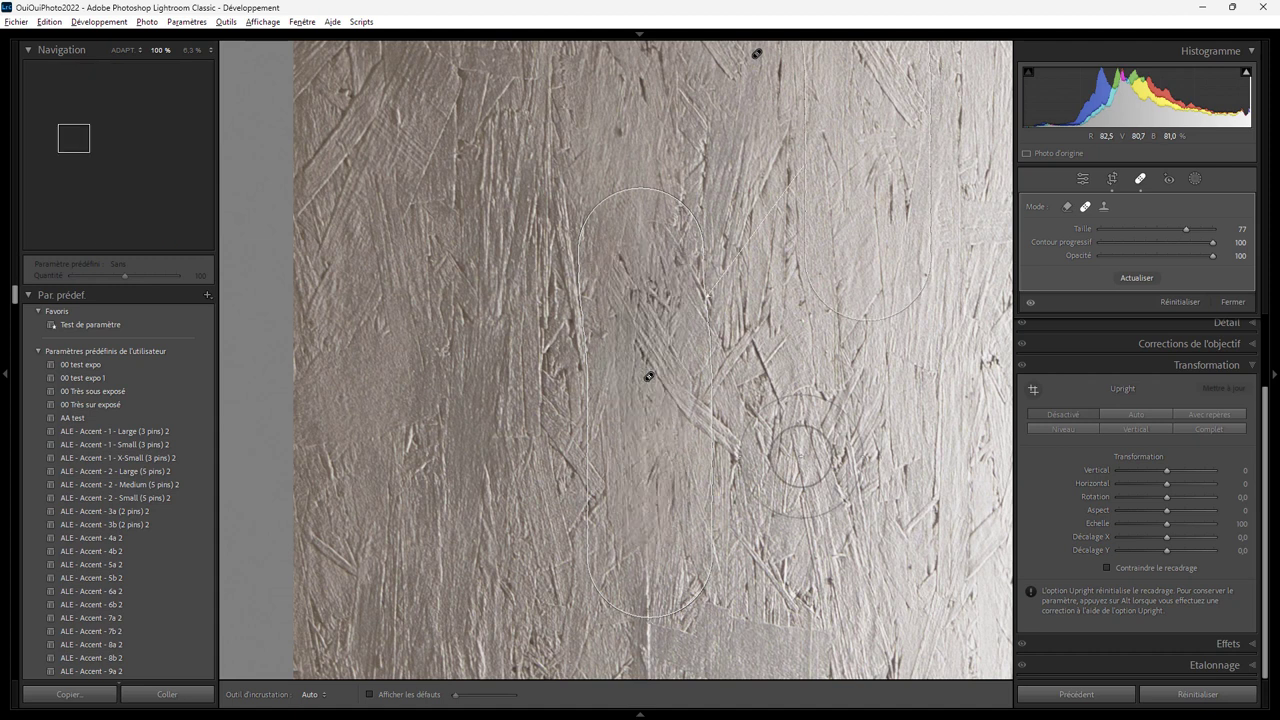
pyautogui.scroll(-5, 762, 537)
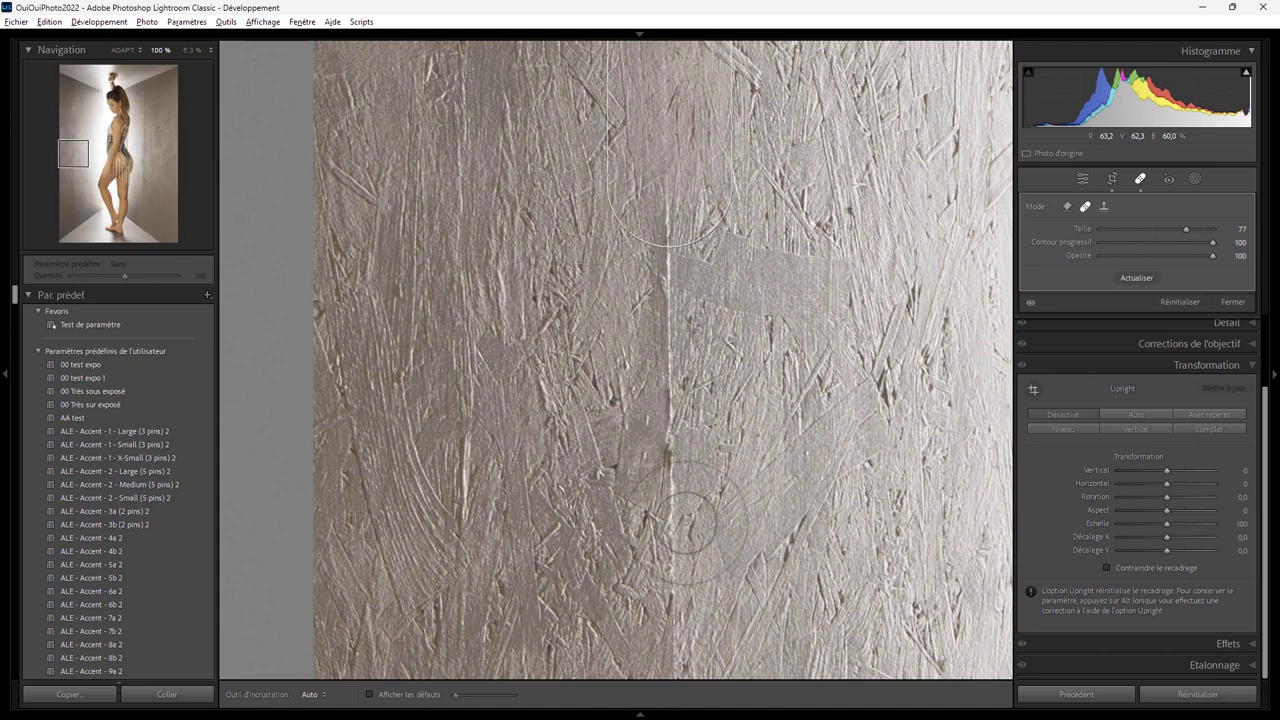
pyautogui.moveTo(674, 522); pyautogui.dragTo(662, 262)
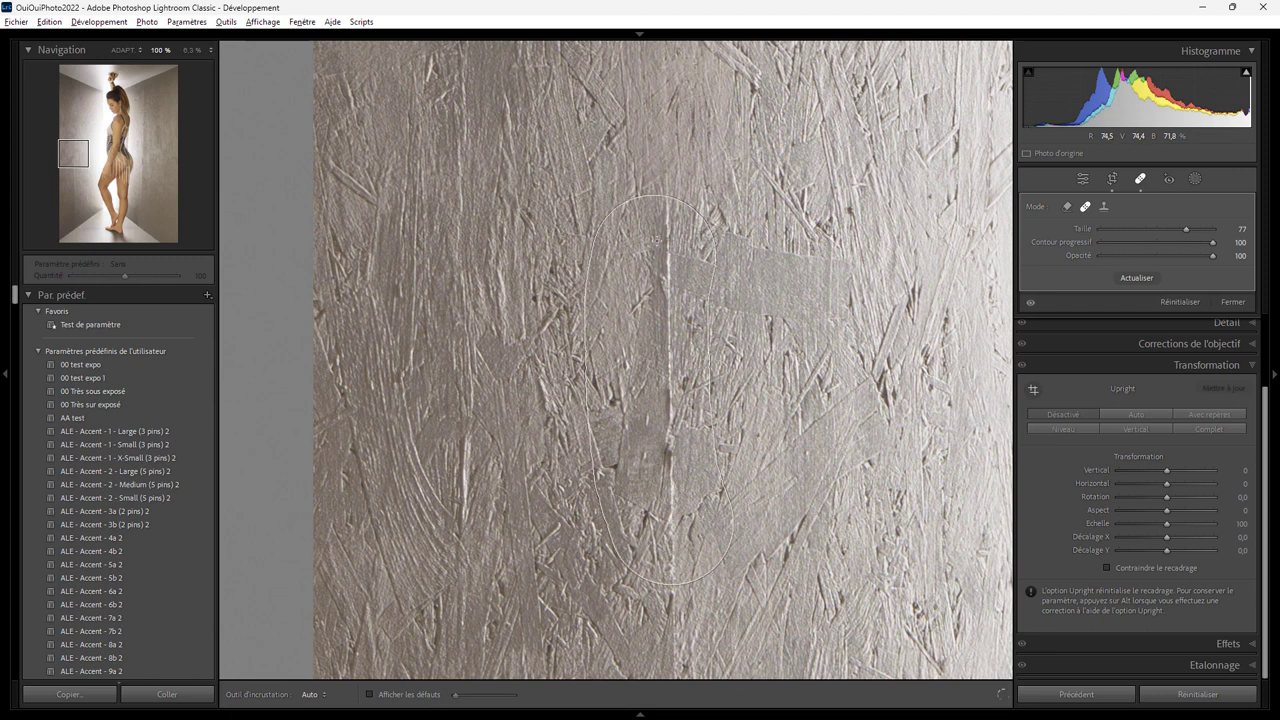
# Heal the next seam sections down the lower wall, shifting sources to better-matching texture
pyautogui.scroll(-3, 692, 477)
pyautogui.scroll(-2, 700, 440)
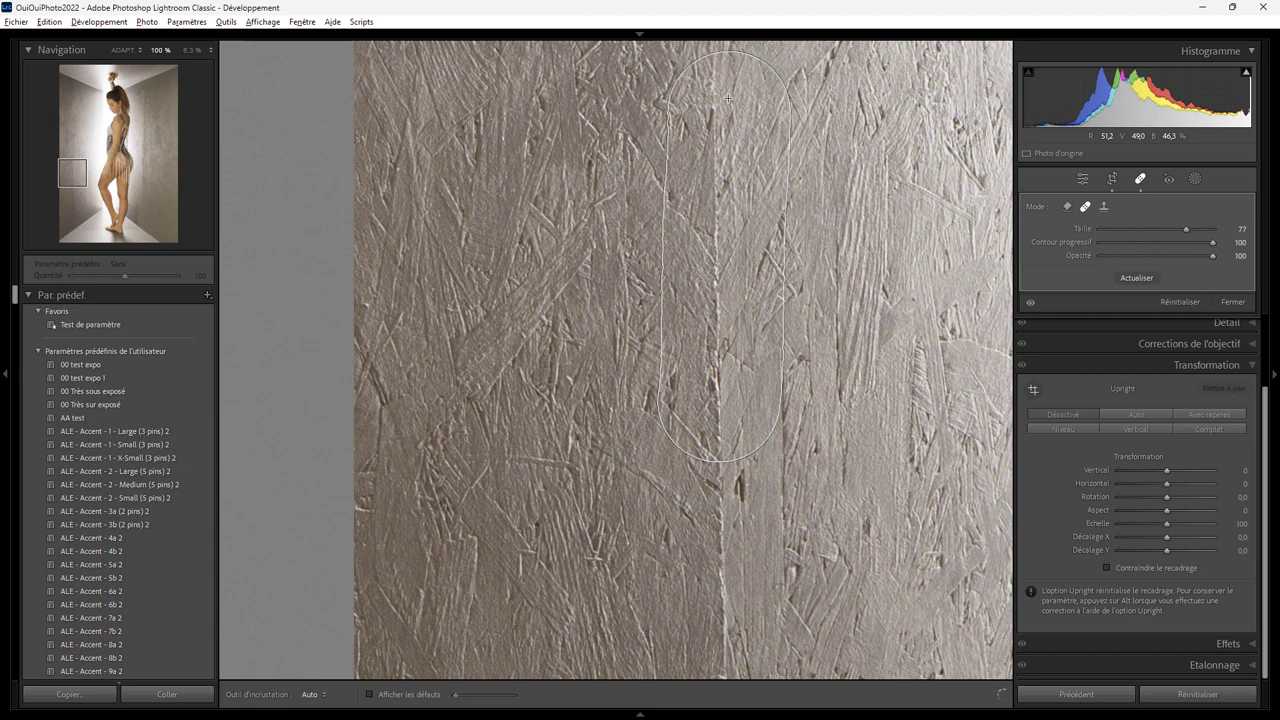
pyautogui.moveTo(716, 400); pyautogui.dragTo(728, 110)
pyautogui.moveTo(620, 62); pyautogui.dragTo(587, 476)
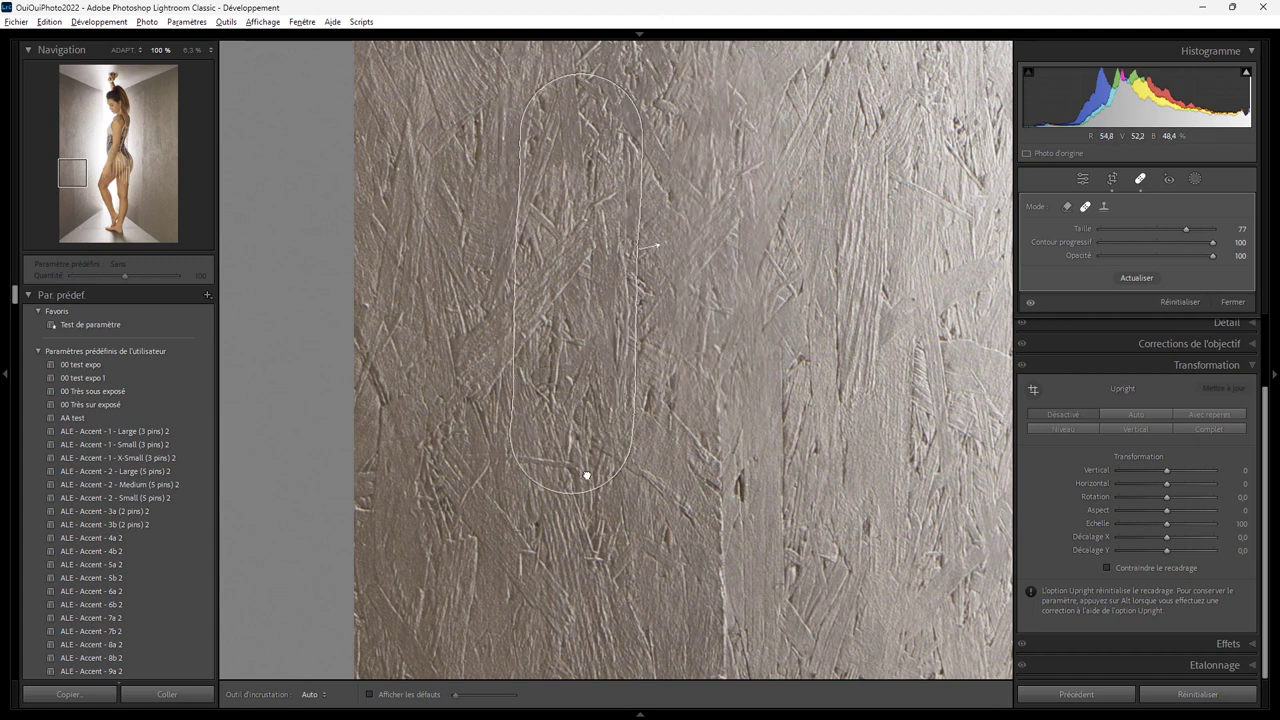
pyautogui.scroll(-2, 866, 305)
pyautogui.scroll(-1, 800, 360)
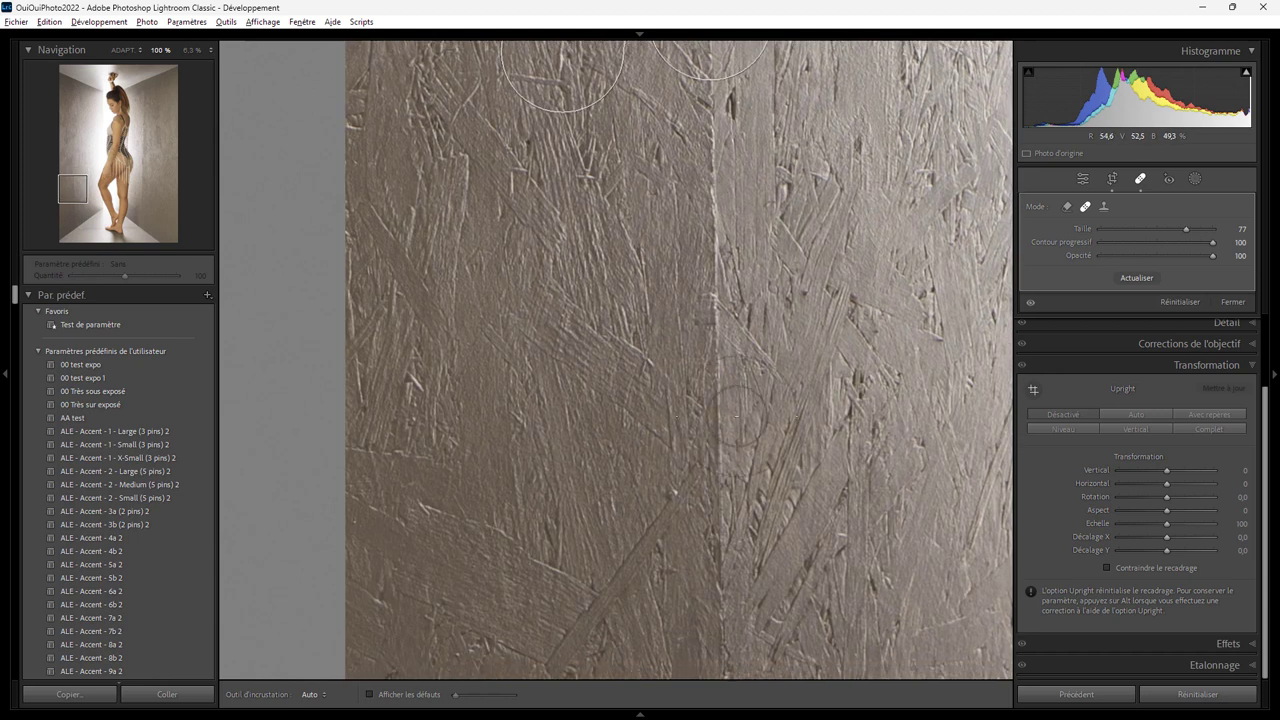
pyautogui.moveTo(718, 418); pyautogui.dragTo(713, 76)
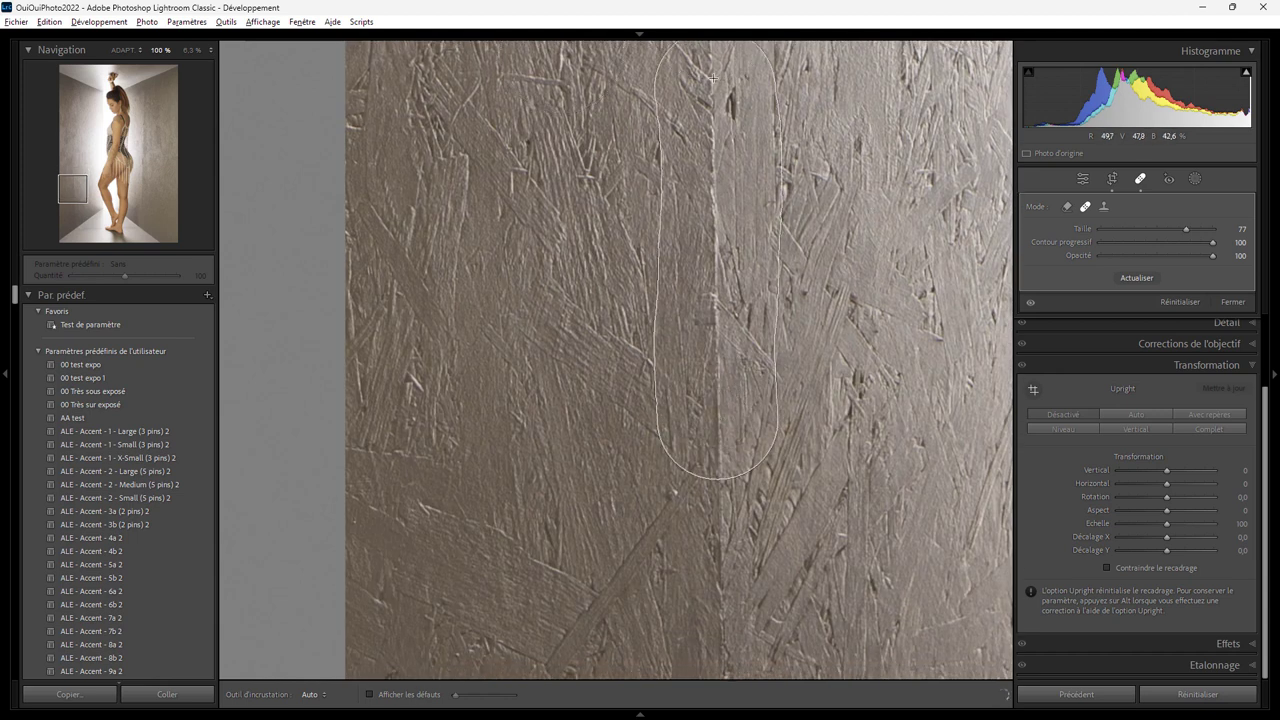
pyautogui.moveTo(821, 443); pyautogui.dragTo(851, 185)
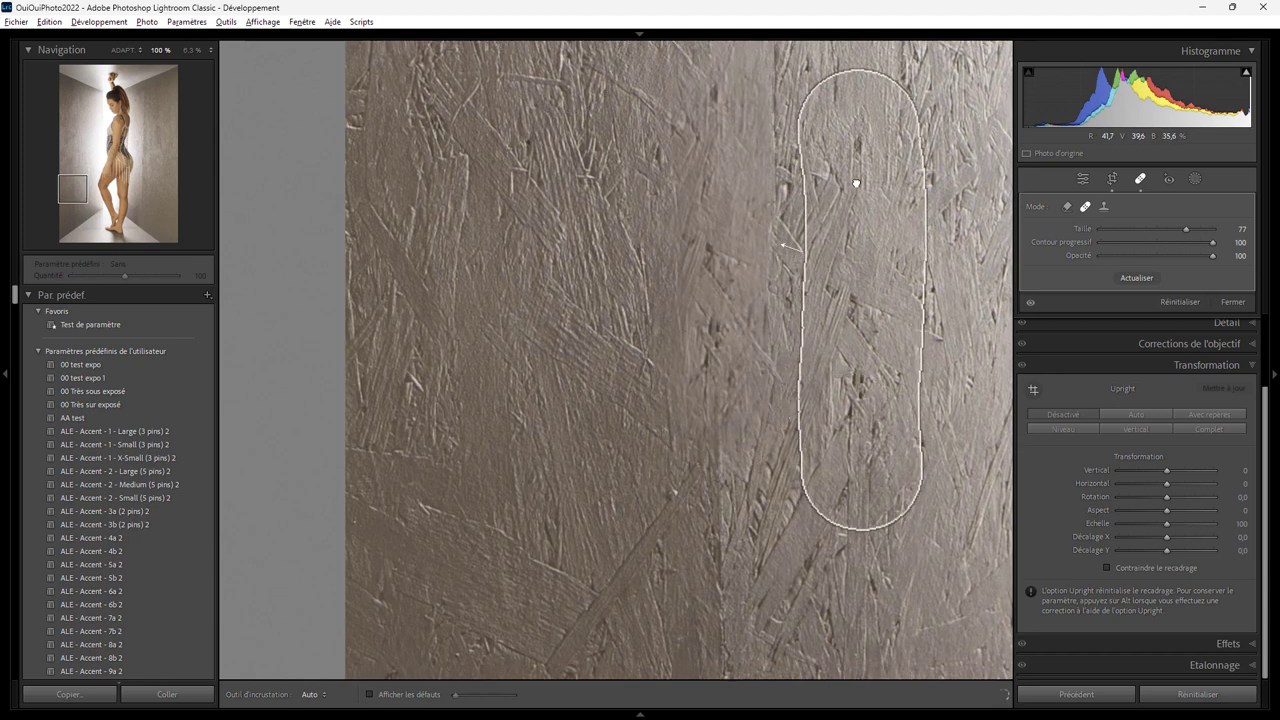
# Heal another seam section near the floor, sourcing it from clean texture on the right
pyautogui.moveTo(766, 523); pyautogui.dragTo(743, 231)
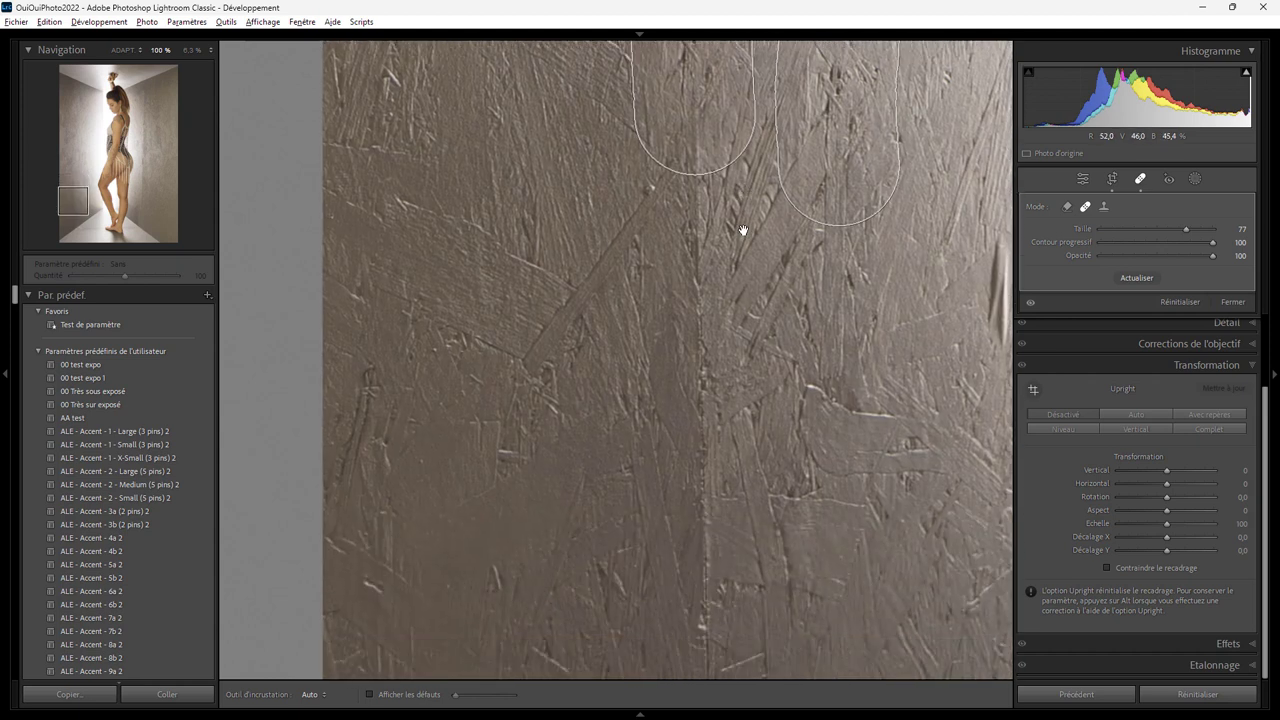
pyautogui.moveTo(705, 497); pyautogui.dragTo(707, 155)
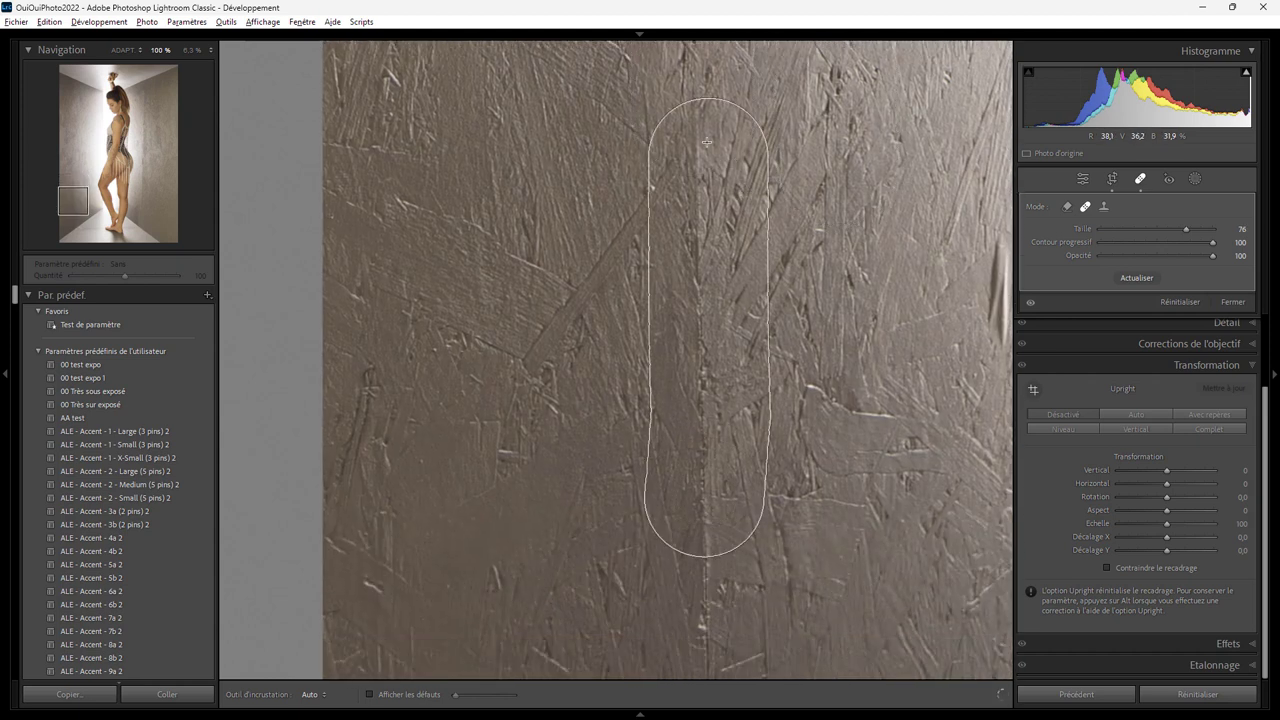
pyautogui.moveTo(824, 445); pyautogui.dragTo(860, 502)
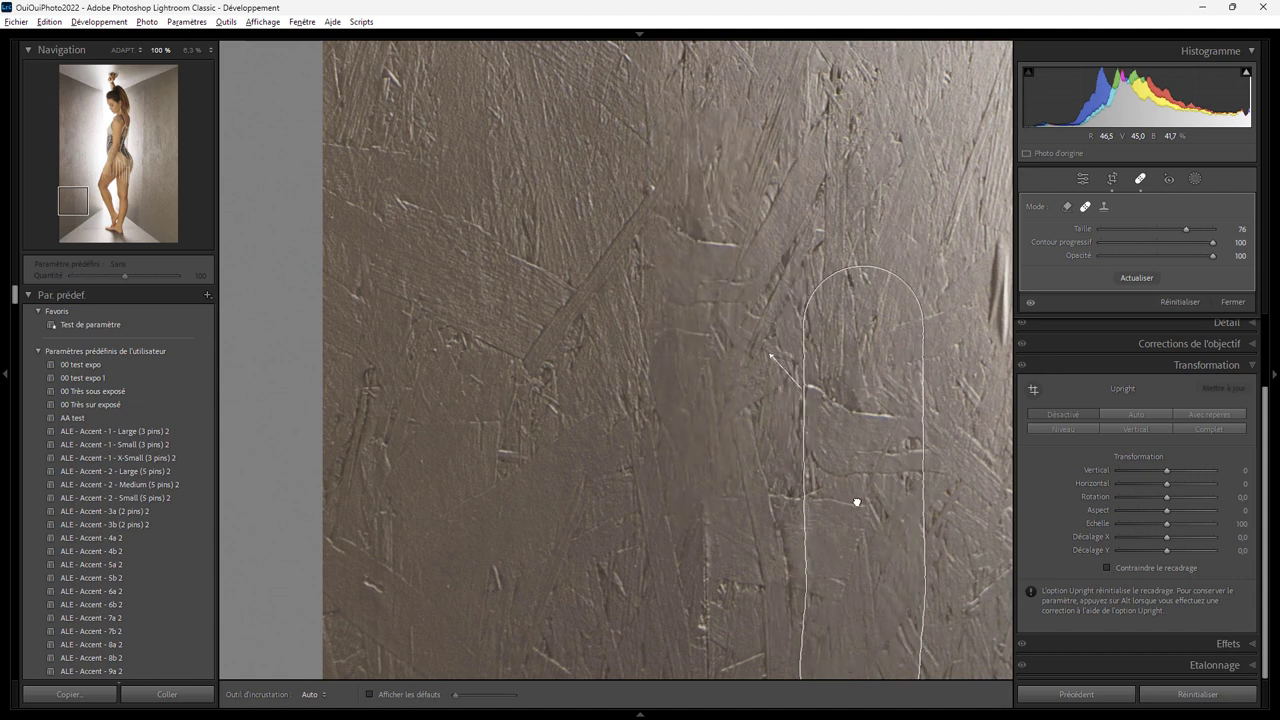
pyautogui.moveTo(795, 560)
pyautogui.mouseDown()
pyautogui.moveTo(735, 282)
pyautogui.moveTo(705, 45)
pyautogui.mouseUp()
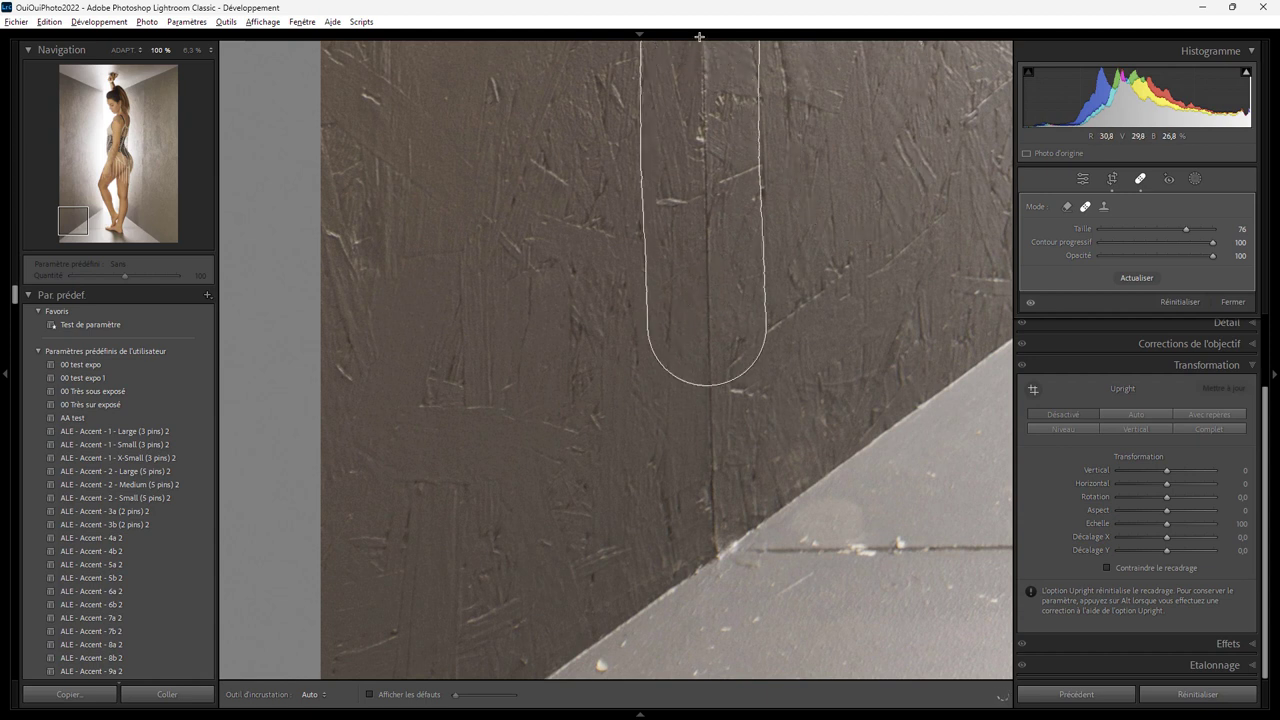
pyautogui.moveTo(470, 121); pyautogui.dragTo(831, 314)
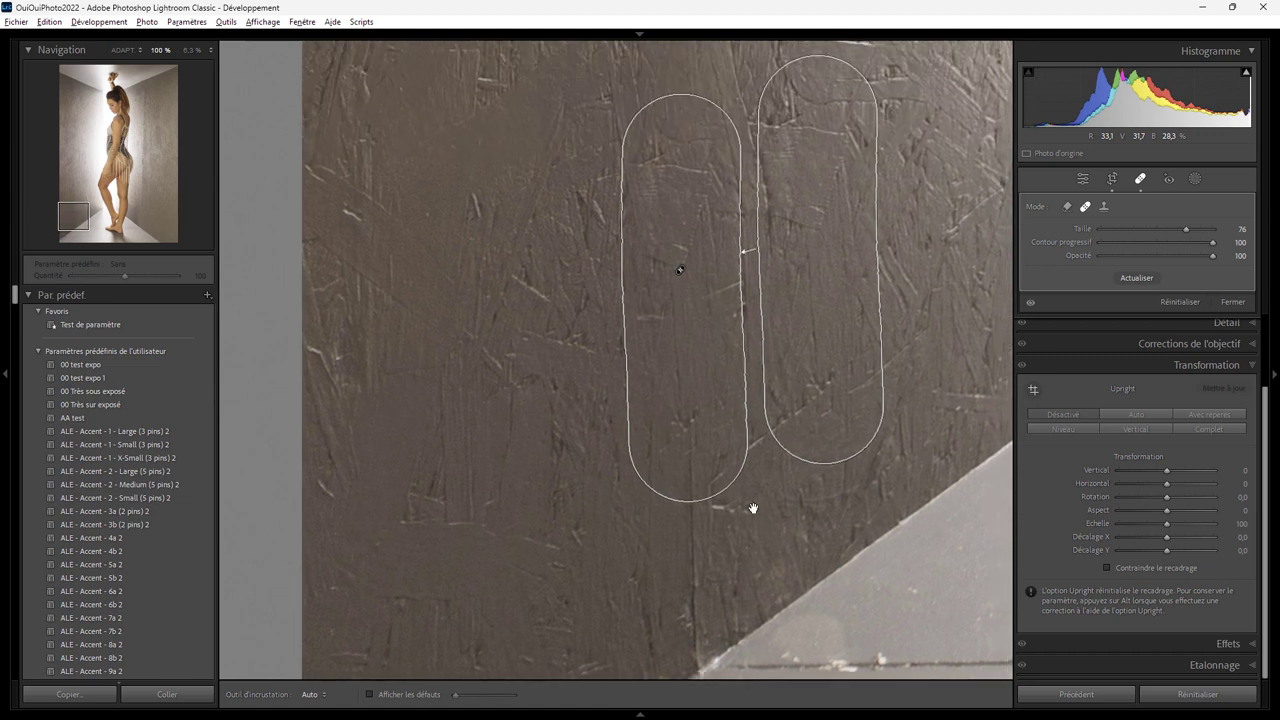
pyautogui.press('Escape')
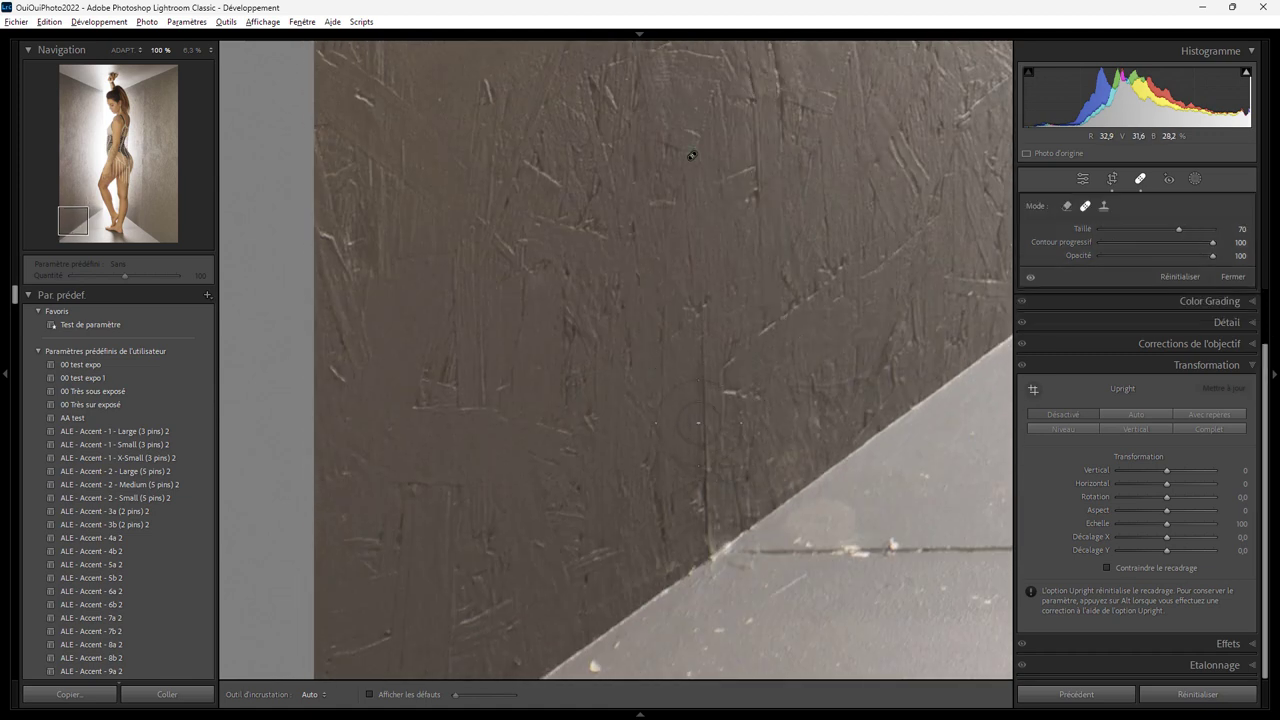
# Heal the crack near the floor edge and start healing the dark line across the floor
pyautogui.moveTo(715, 495)
pyautogui.mouseDown()
pyautogui.moveTo(722, 565)
pyautogui.moveTo(737, 528)
pyautogui.mouseUp()
pyautogui.moveTo(594, 571)
pyautogui.mouseDown()
pyautogui.moveTo(889, 356)
pyautogui.moveTo(878, 340)
pyautogui.mouseUp()
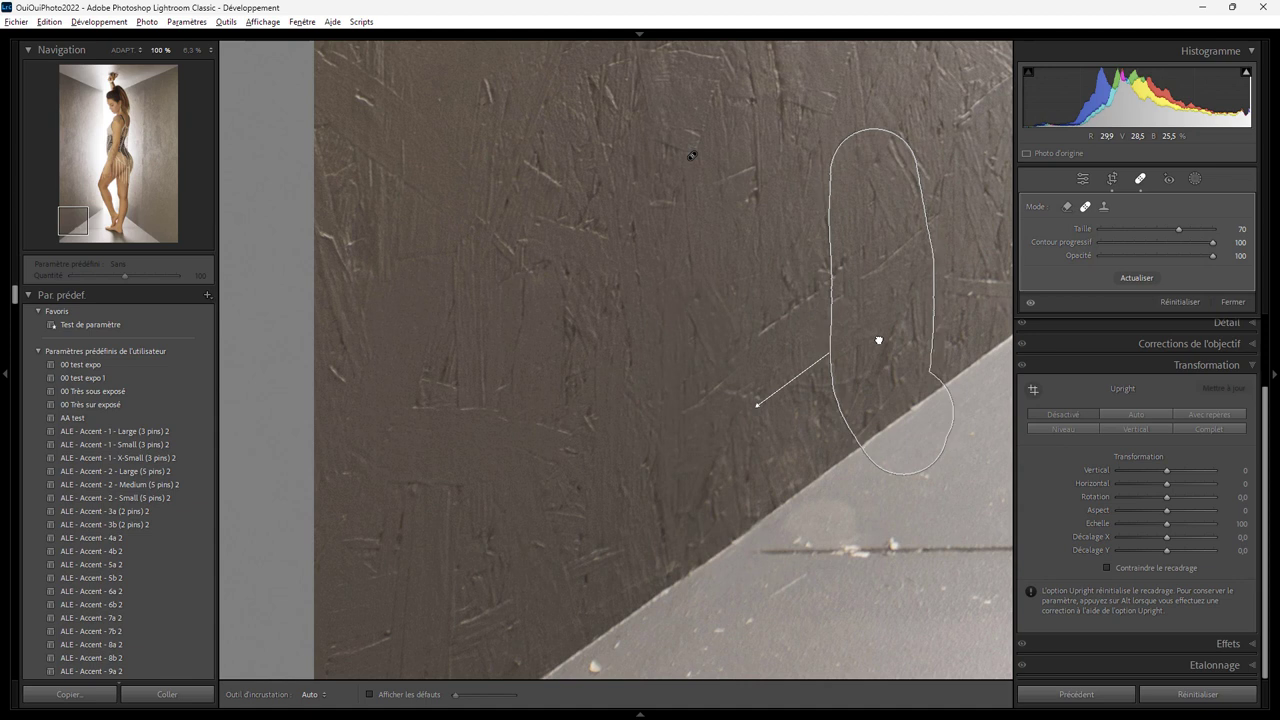
pyautogui.moveTo(834, 486); pyautogui.dragTo(474, 333)
pyautogui.moveTo(581, 396); pyautogui.dragTo(664, 394)
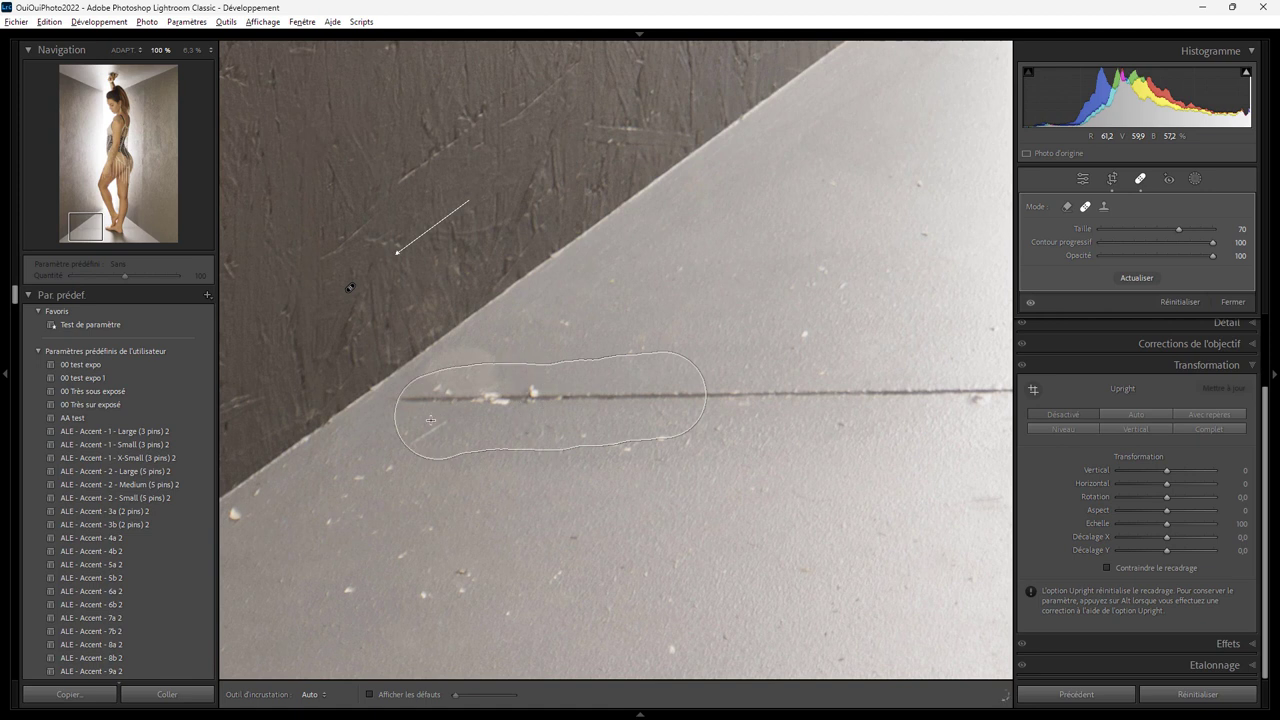
# Extend the heal along the dark floor line and source it from clean floor
pyautogui.moveTo(447, 411); pyautogui.dragTo(424, 422)
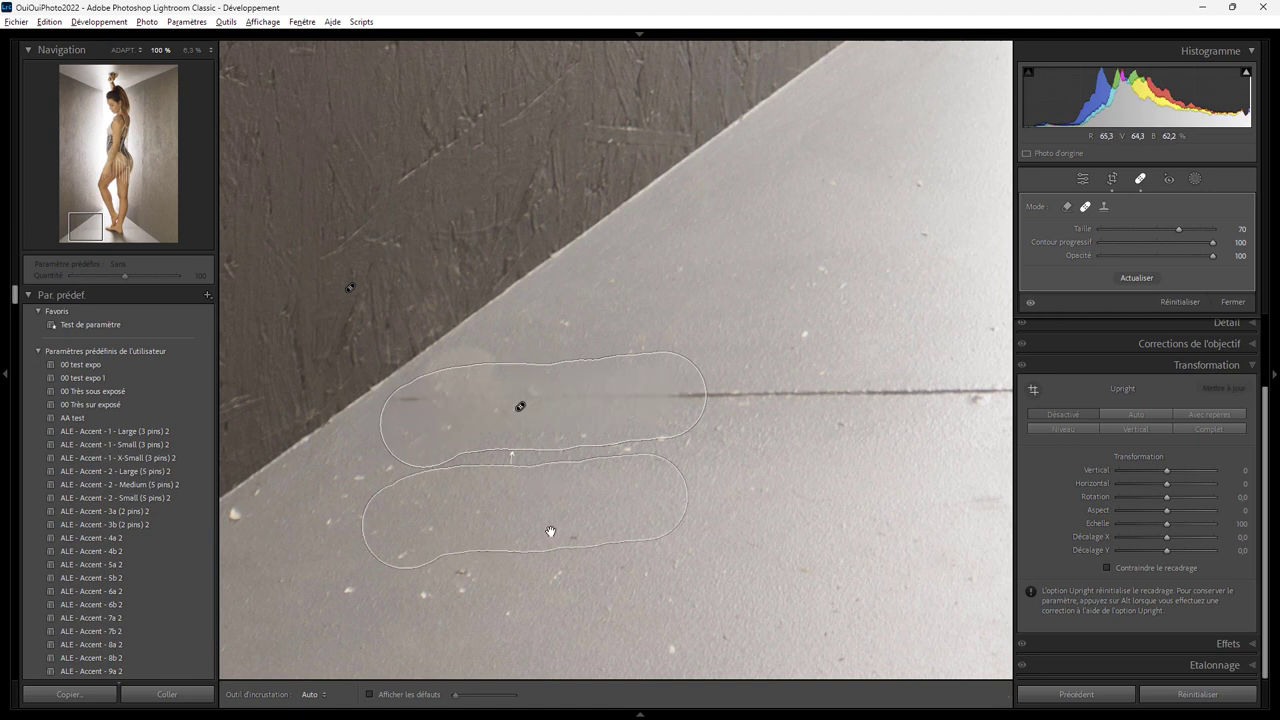
pyautogui.moveTo(772, 489); pyautogui.dragTo(946, 506)
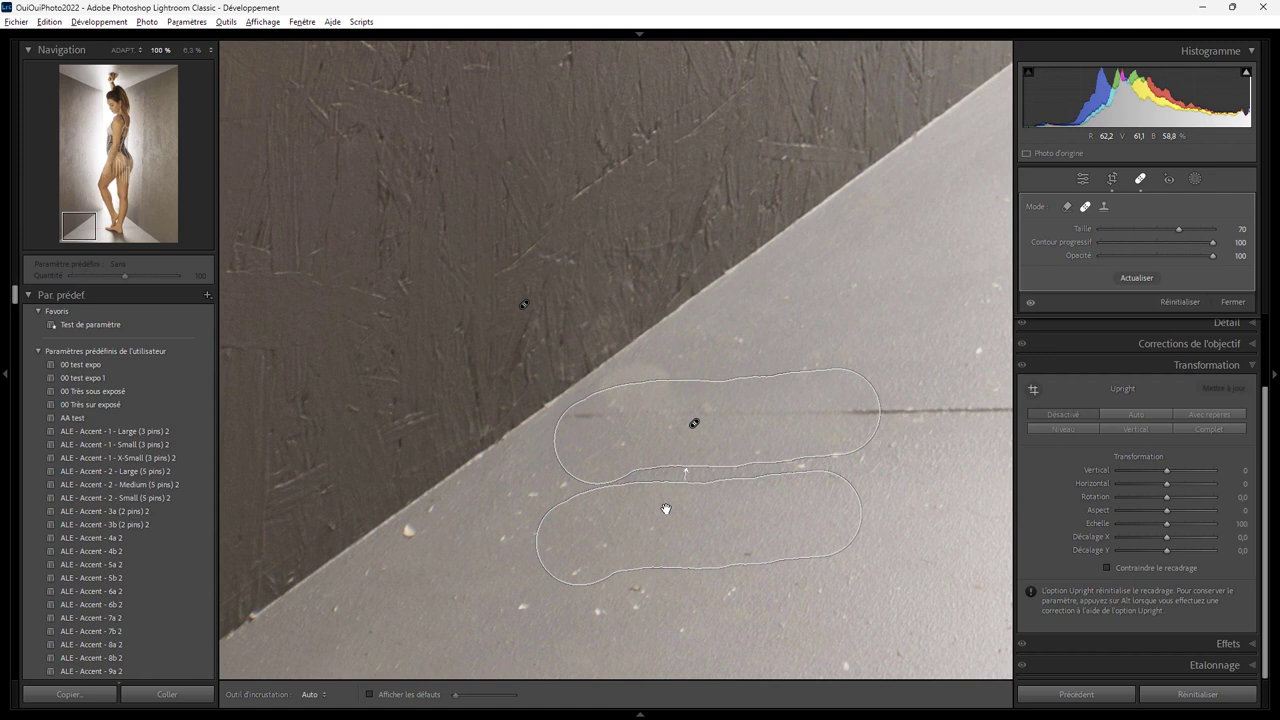
pyautogui.moveTo(683, 526); pyautogui.dragTo(697, 500)
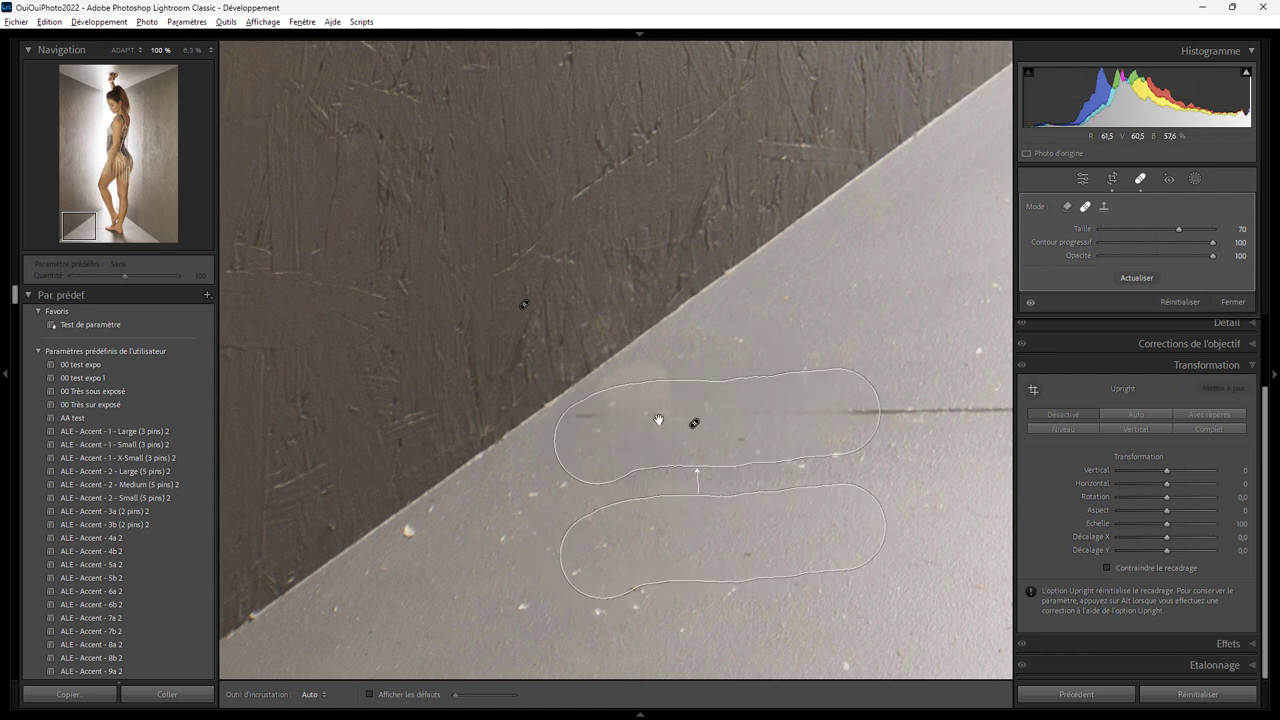
pyautogui.press('Escape')
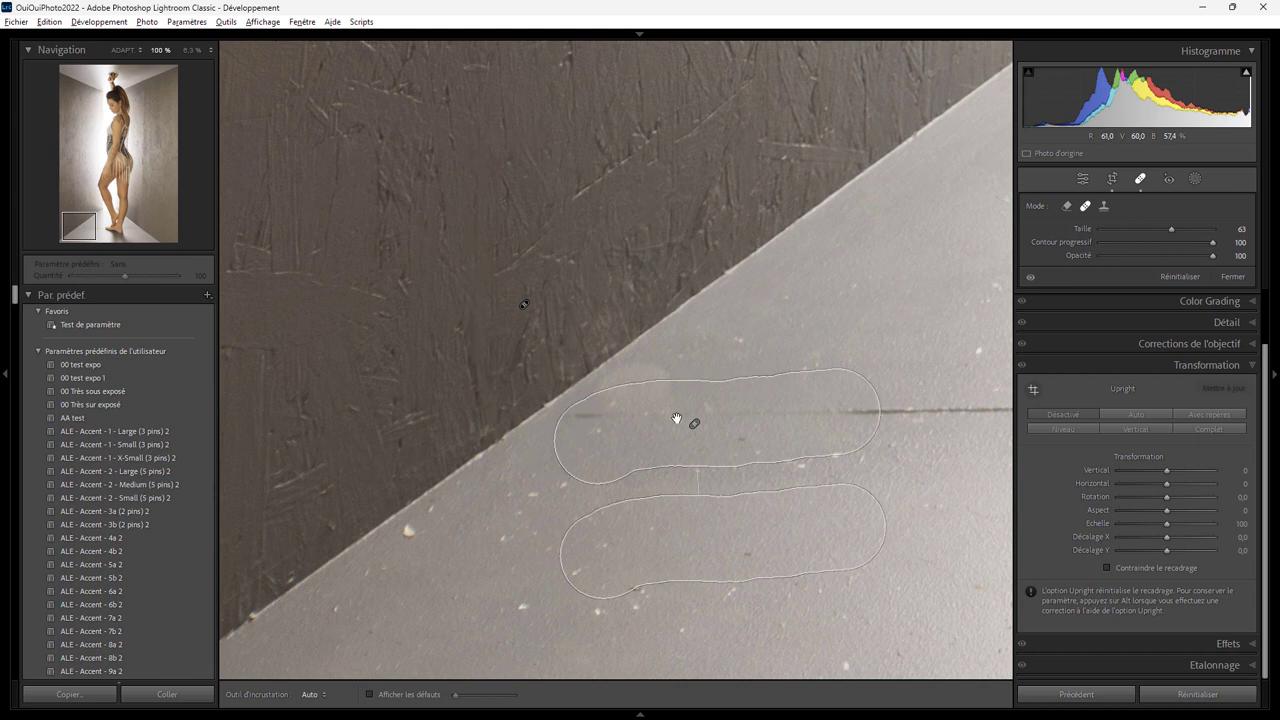
# Heal the right part of the floor line and a small diagonal mark, then pan to the feet
pyautogui.moveTo(926, 429); pyautogui.dragTo(657, 474)
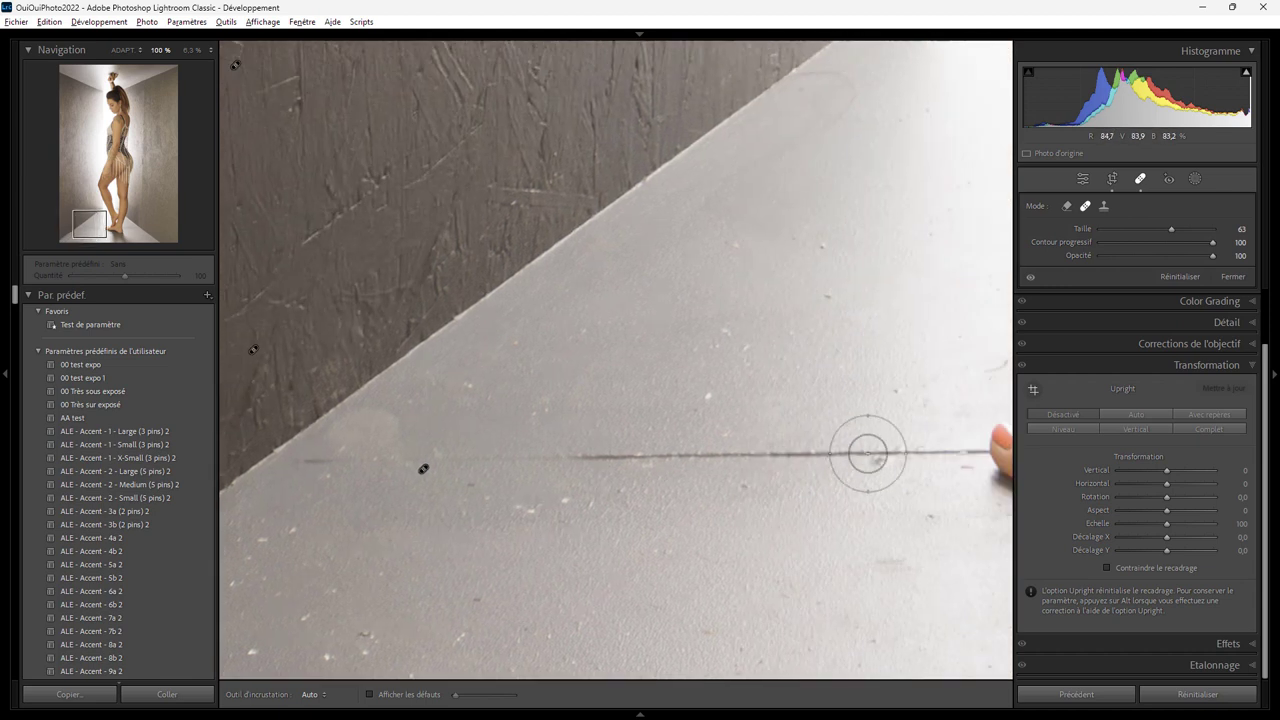
pyautogui.scroll(3, 867, 453)
pyautogui.moveTo(867, 455); pyautogui.dragTo(505, 460)
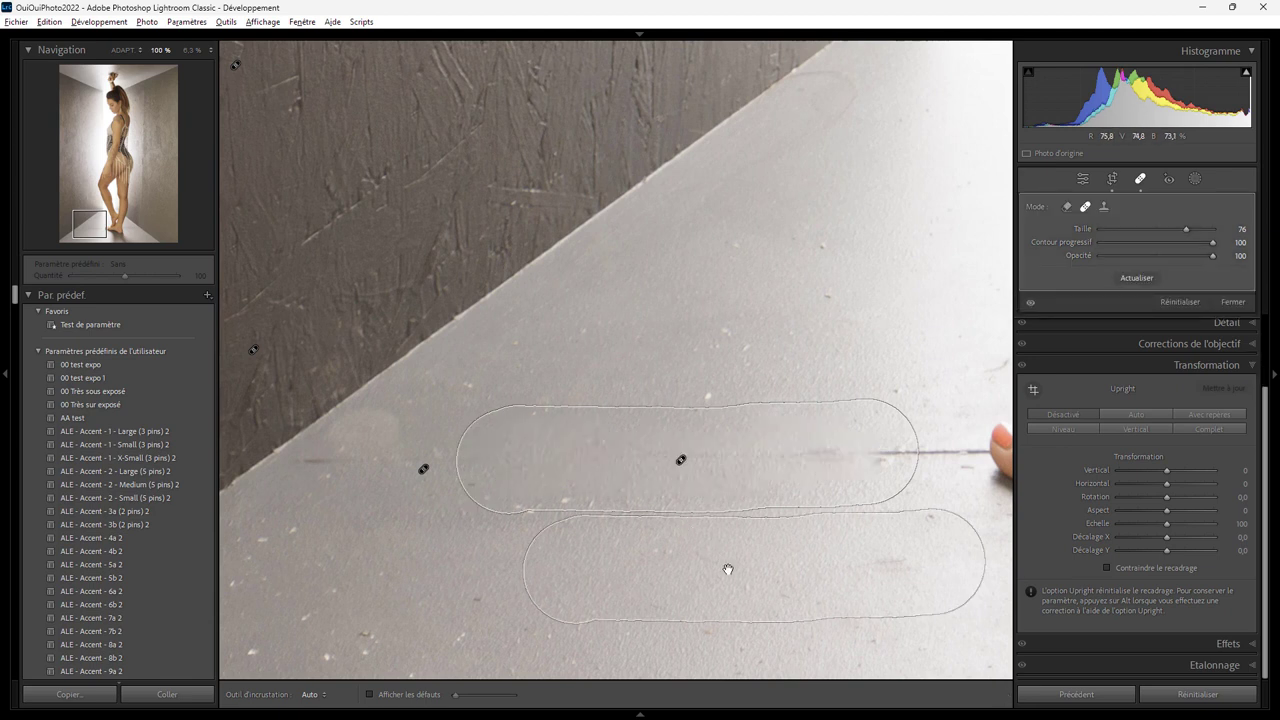
pyautogui.moveTo(608, 563); pyautogui.dragTo(917, 494)
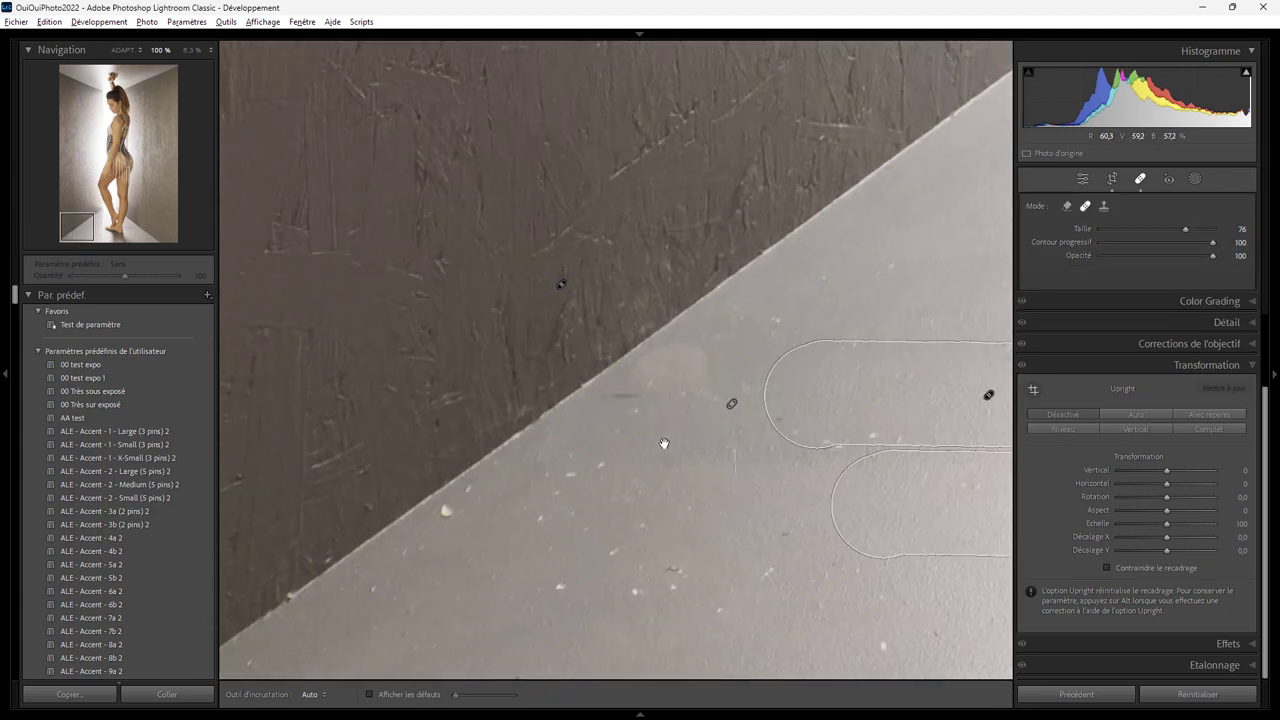
pyautogui.scroll(-4, 558, 462)
pyautogui.moveTo(553, 455); pyautogui.dragTo(651, 387)
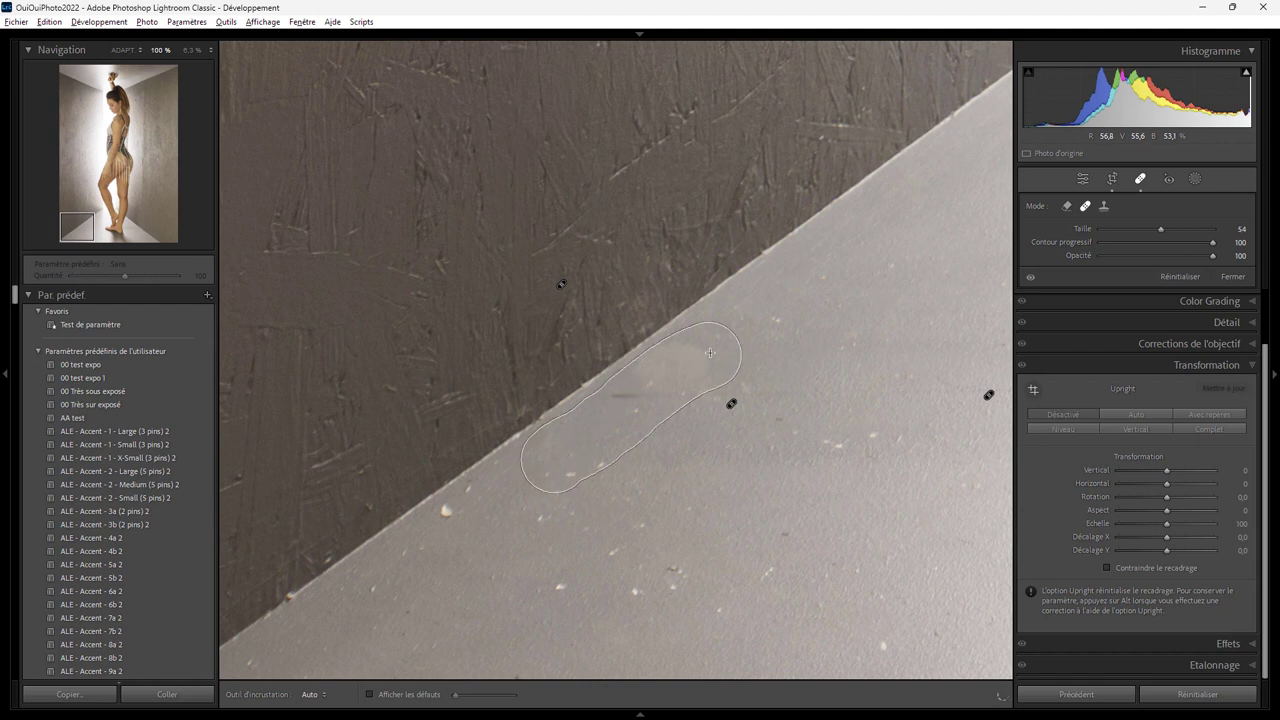
pyautogui.moveTo(860, 382); pyautogui.dragTo(907, 270)
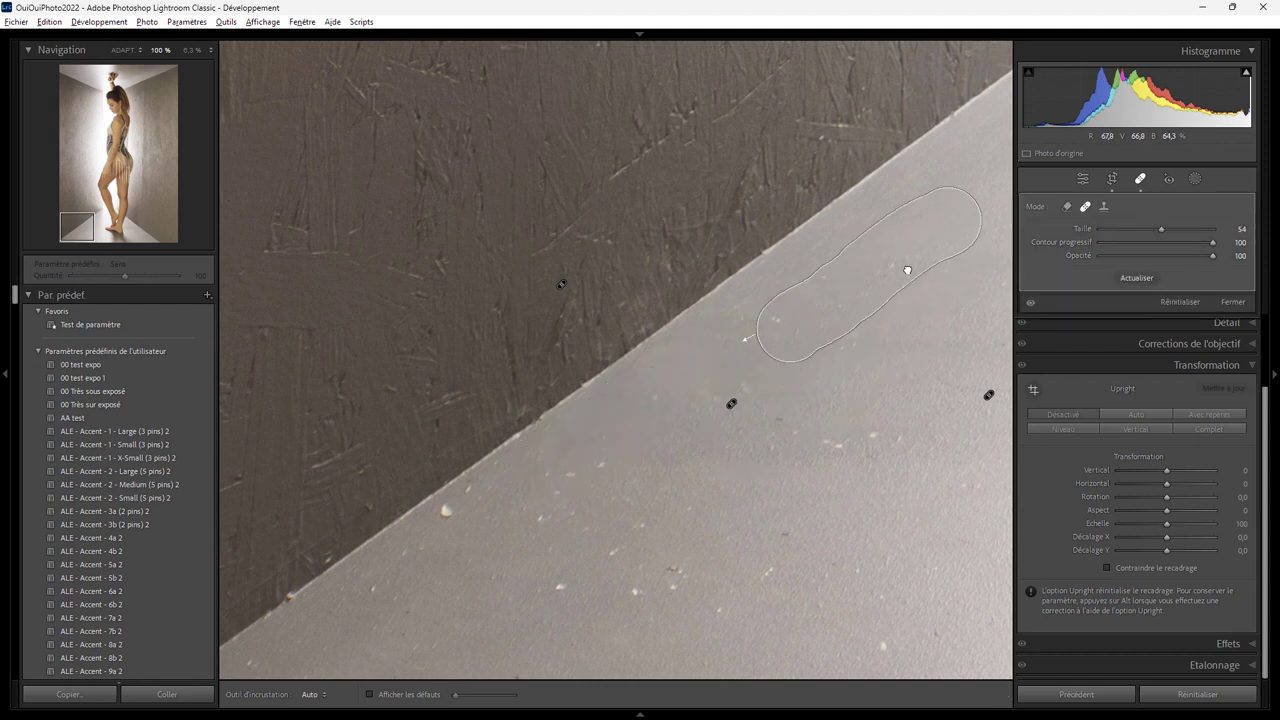
pyautogui.moveTo(886, 423); pyautogui.dragTo(345, 446)
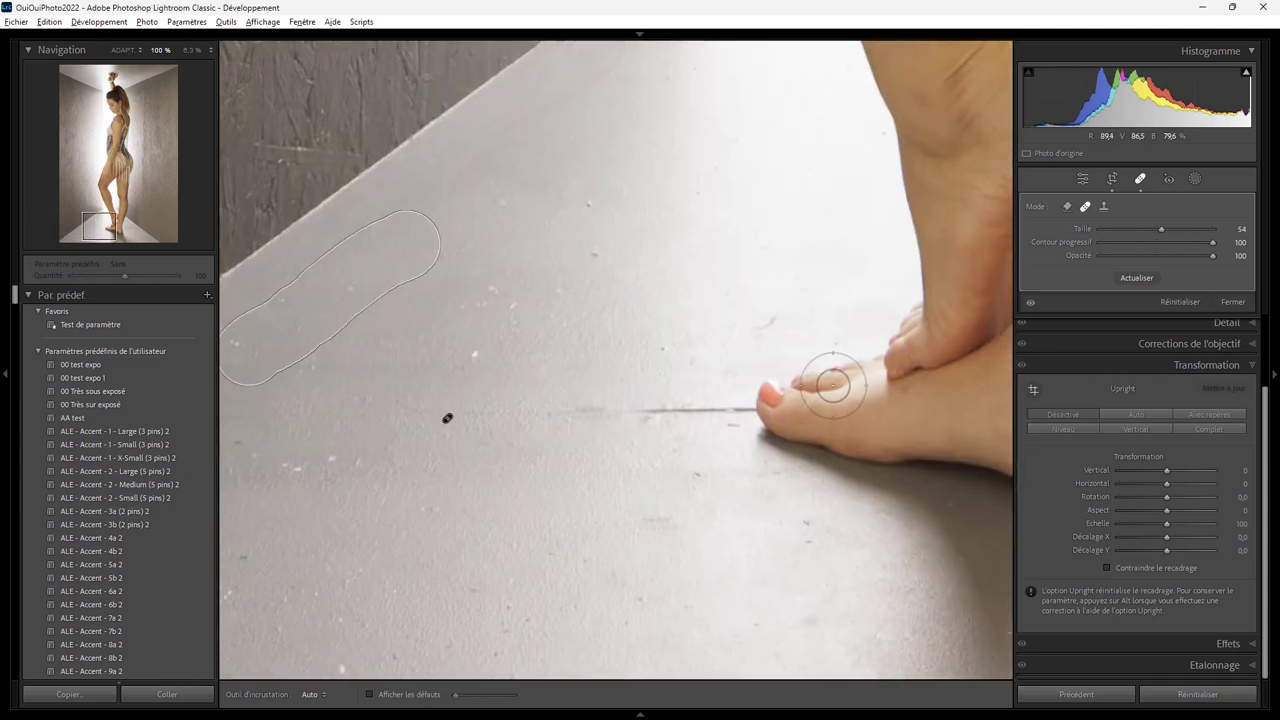
# Clone out the floor line's end beside the toe with a size-13, feather-29 spot sampled from above
pyautogui.hotkey('ctrl', '=')
pyautogui.hotkey('ctrl', '=')
pyautogui.hotkey('ctrl', '=')
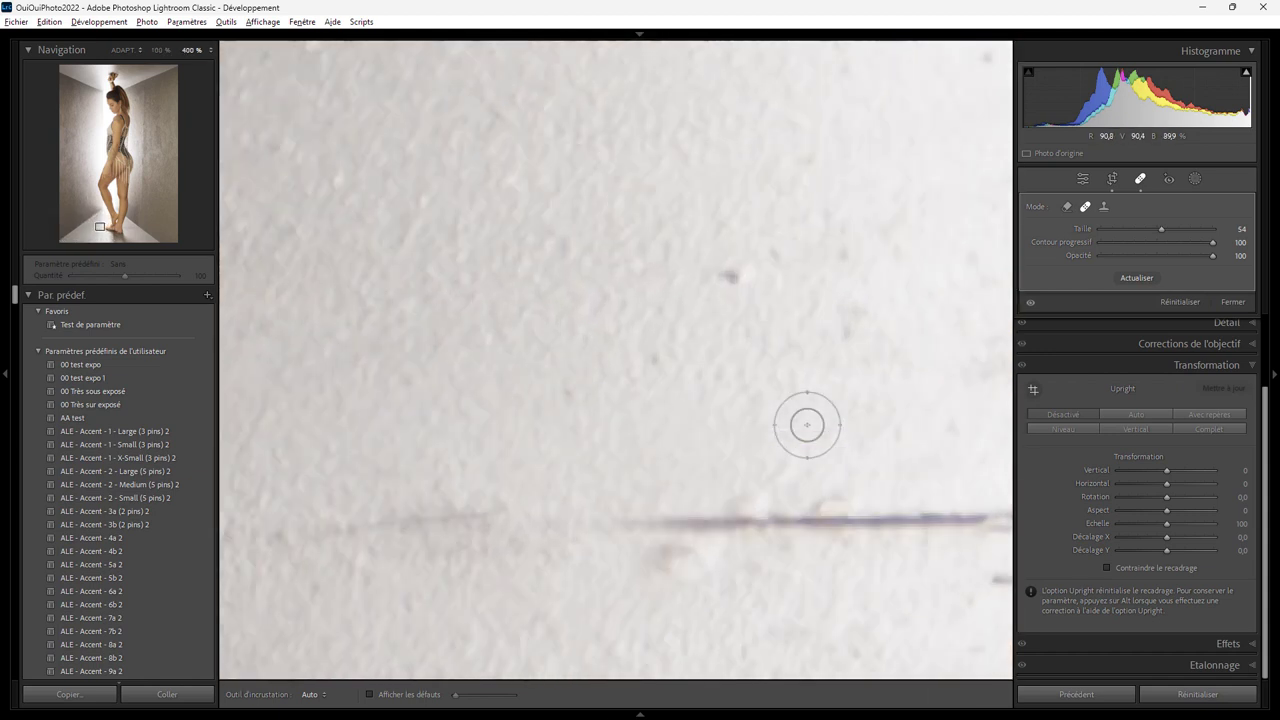
pyautogui.moveTo(806, 423); pyautogui.dragTo(491, 251)
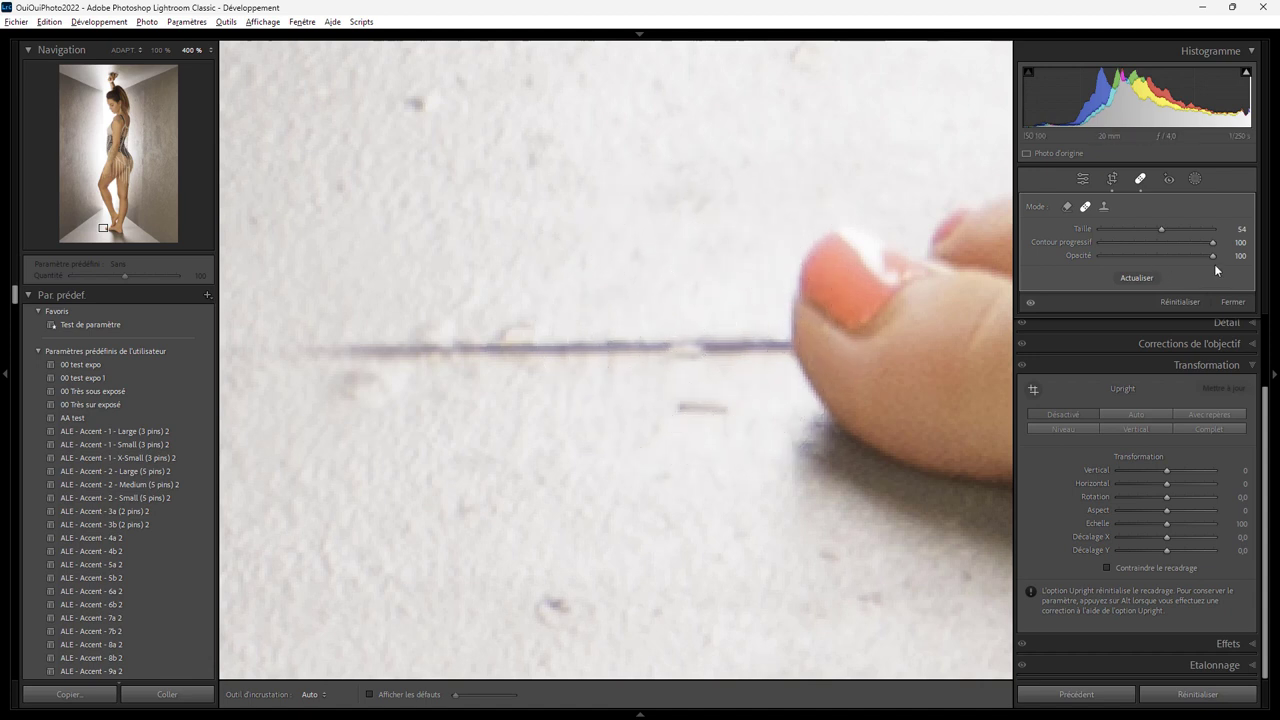
pyautogui.scroll(-5, 677, 329)
pyautogui.scroll(-2, 700, 317)
pyautogui.scroll(-1, 700, 318)
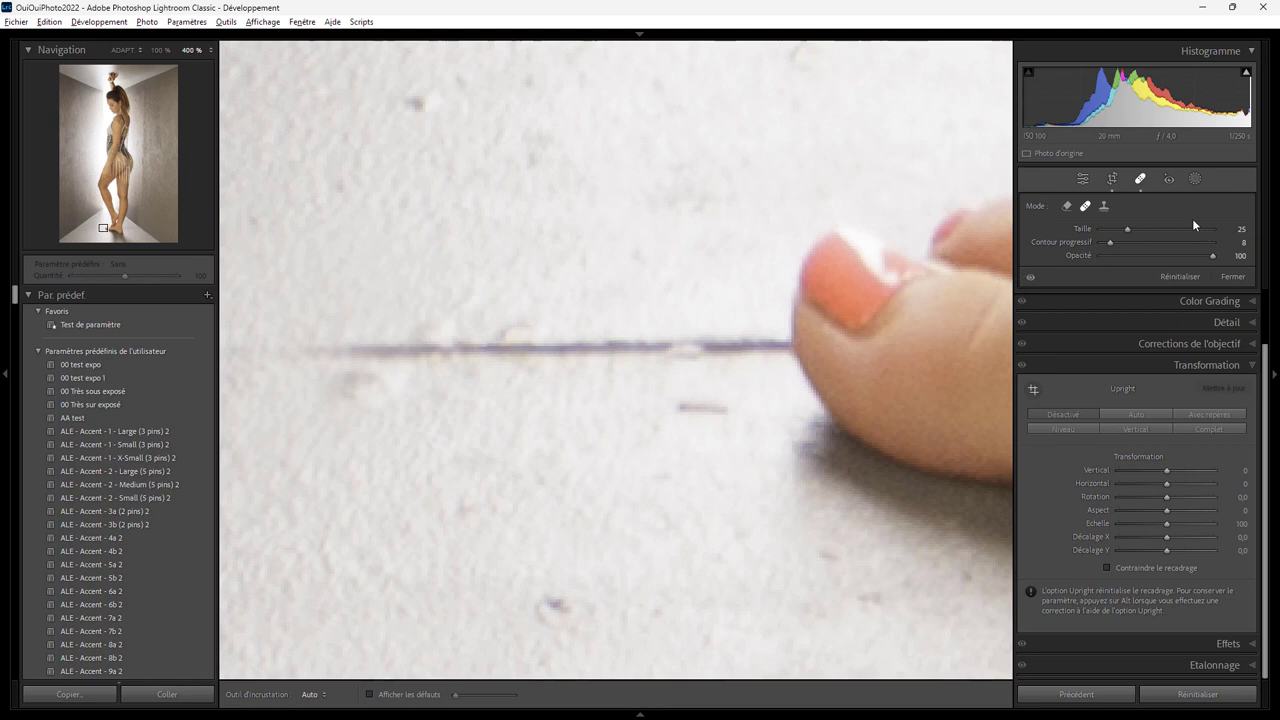
pyautogui.scroll(-1, 700, 343)
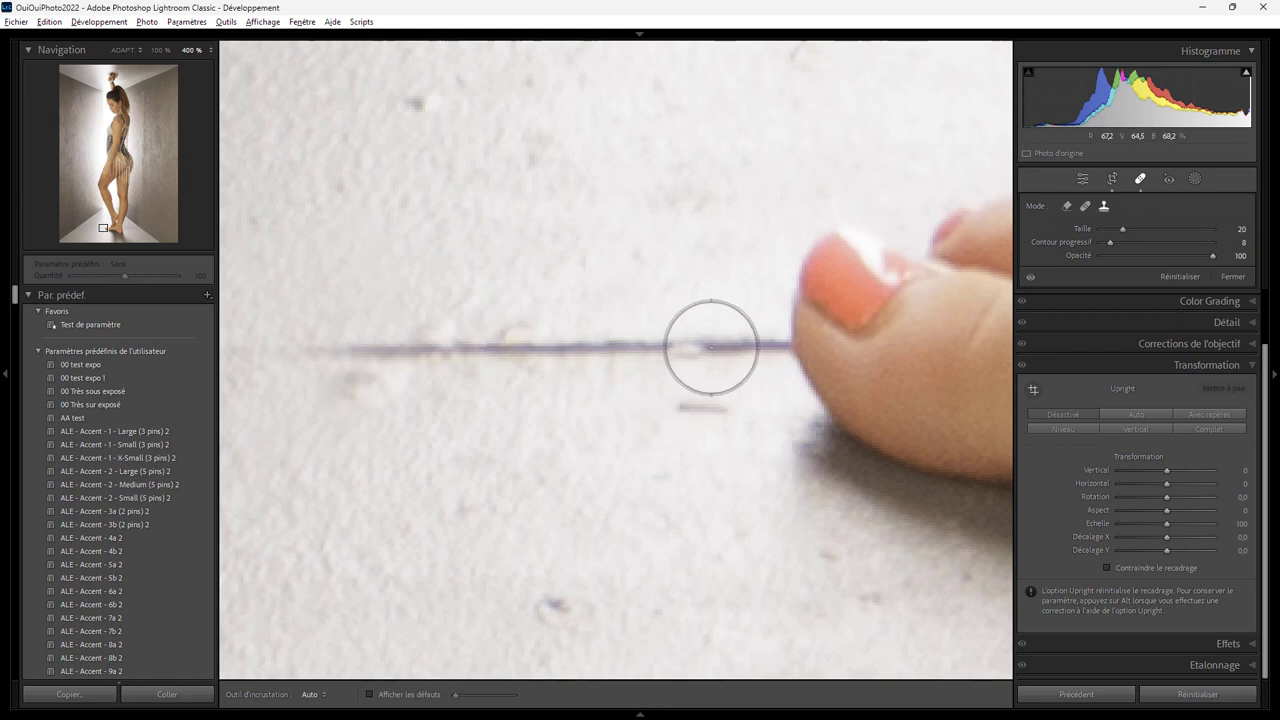
pyautogui.scroll(-2, 748, 352)
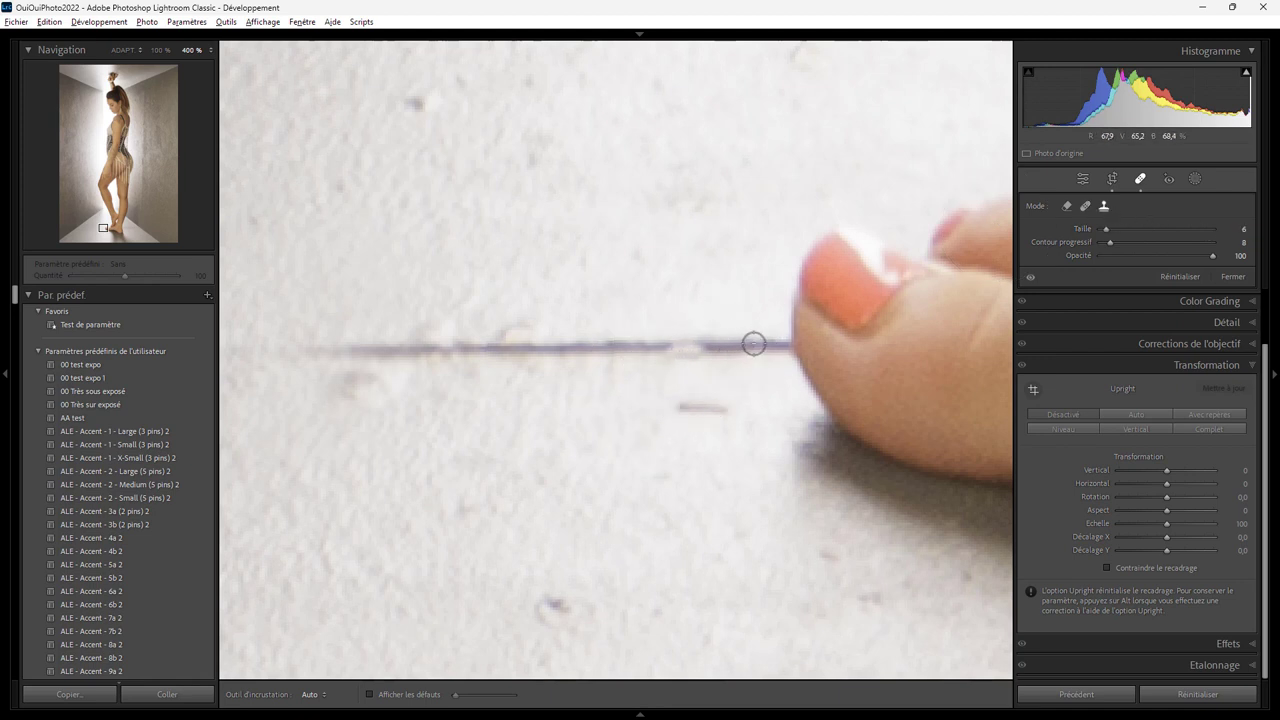
pyautogui.scroll(-1, 755, 333)
pyautogui.moveTo(754, 333)
pyautogui.mouseDown()
pyautogui.moveTo(703, 365)
pyautogui.moveTo(746, 371)
pyautogui.mouseUp()
pyautogui.moveTo(734, 229)
pyautogui.mouseDown()
pyautogui.moveTo(647, 276)
pyautogui.moveTo(777, 212)
pyautogui.mouseUp()
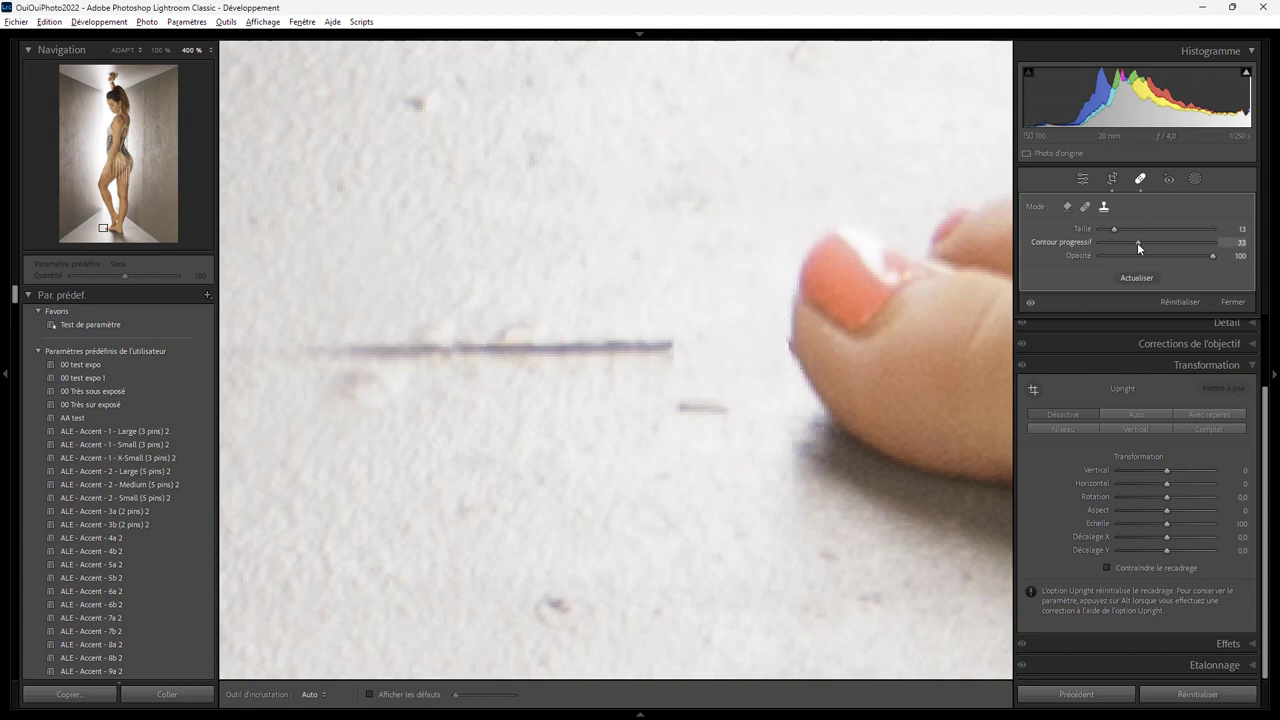
pyautogui.click(1131, 243)
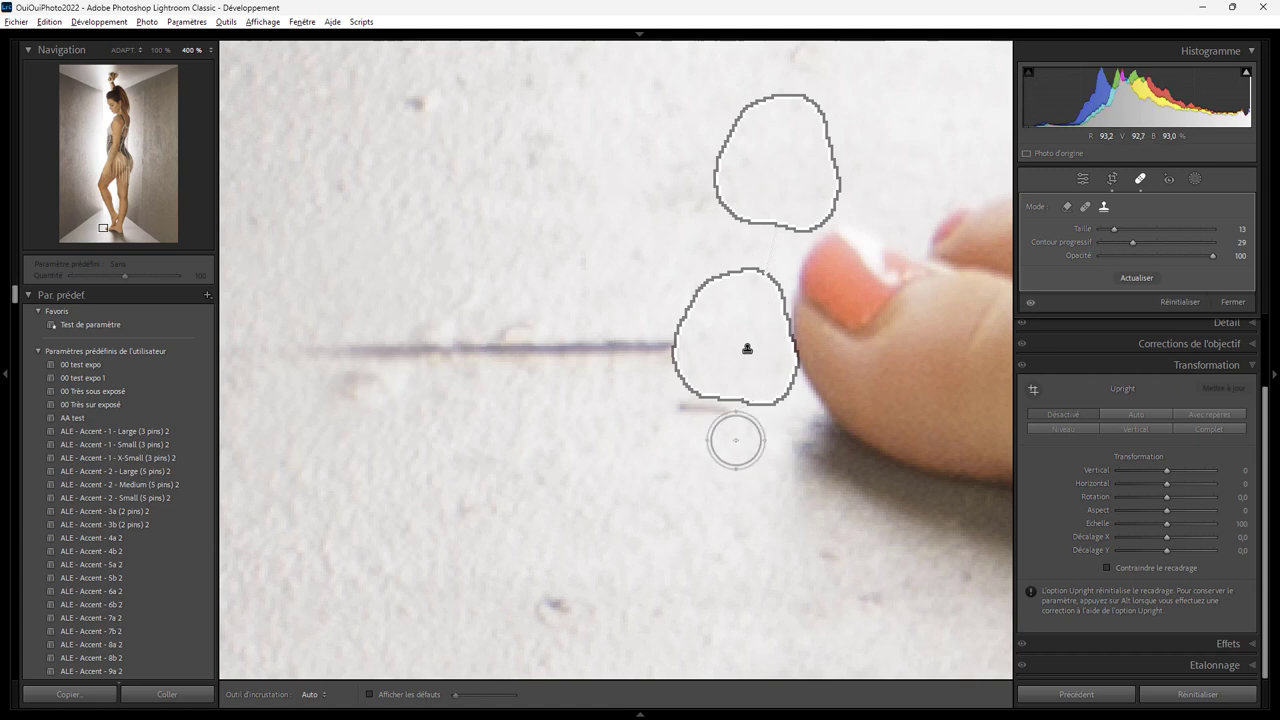
# At 200% zoom, heal the remaining scratch line using clean floor as the source
pyautogui.hotkey('ctrl', '-')
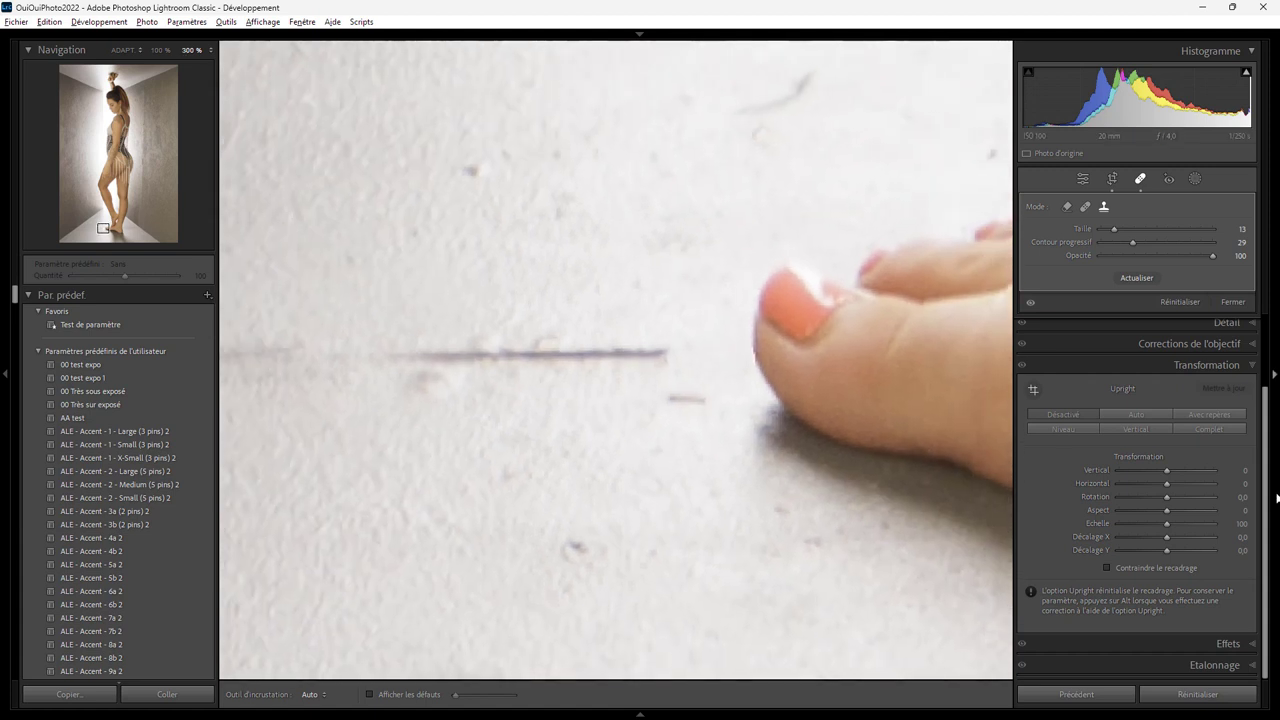
pyautogui.hotkey('ctrl', '-')
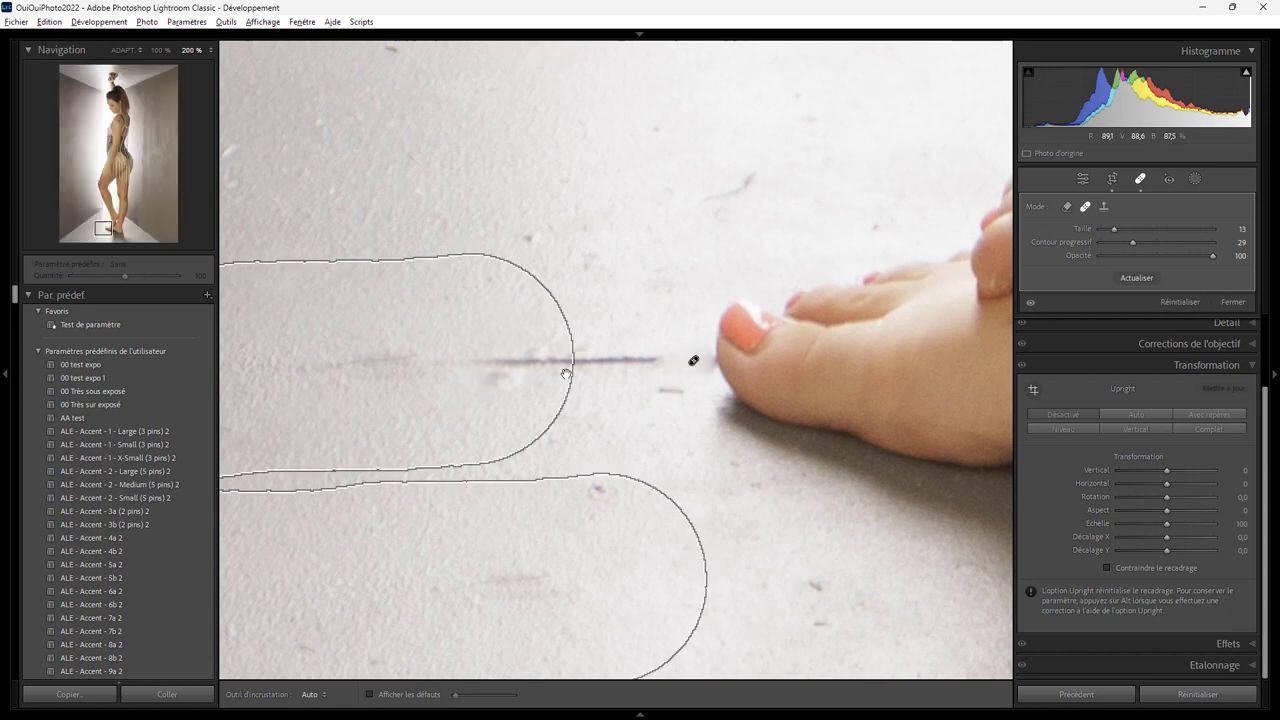
pyautogui.scroll(2, 623, 379)
pyautogui.scroll(4, 623, 379)
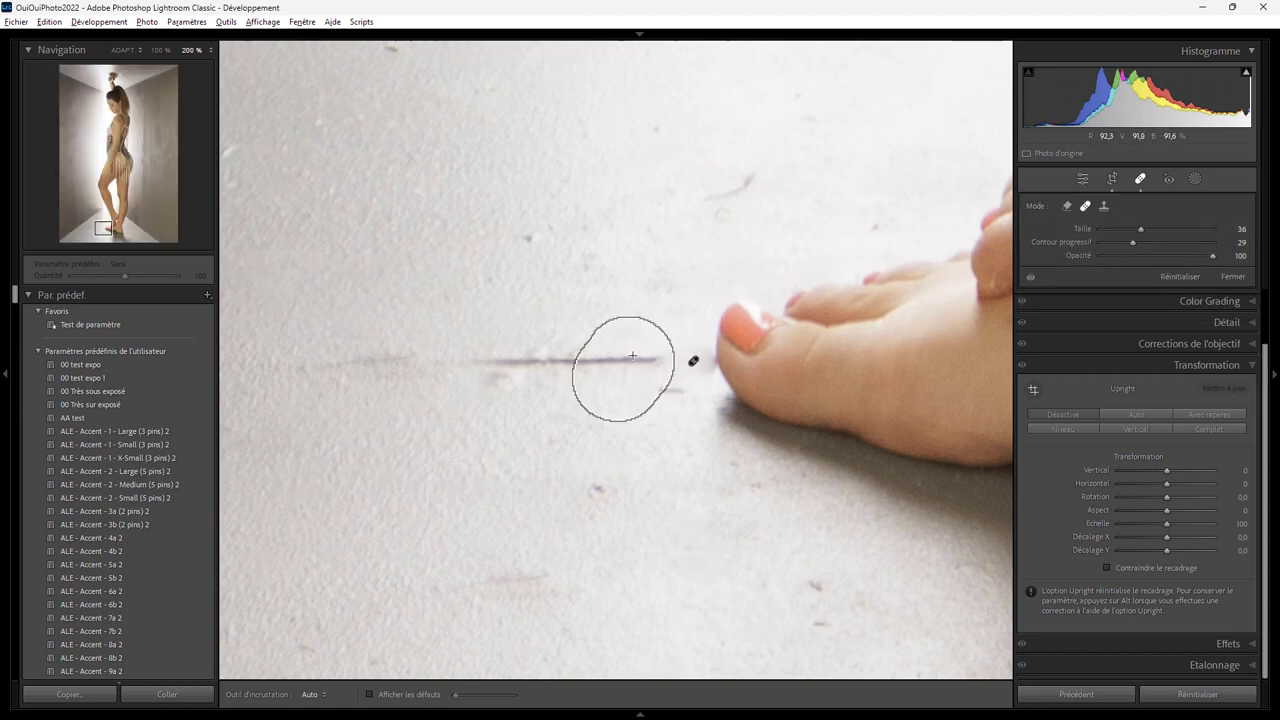
pyautogui.moveTo(623, 374); pyautogui.dragTo(443, 360)
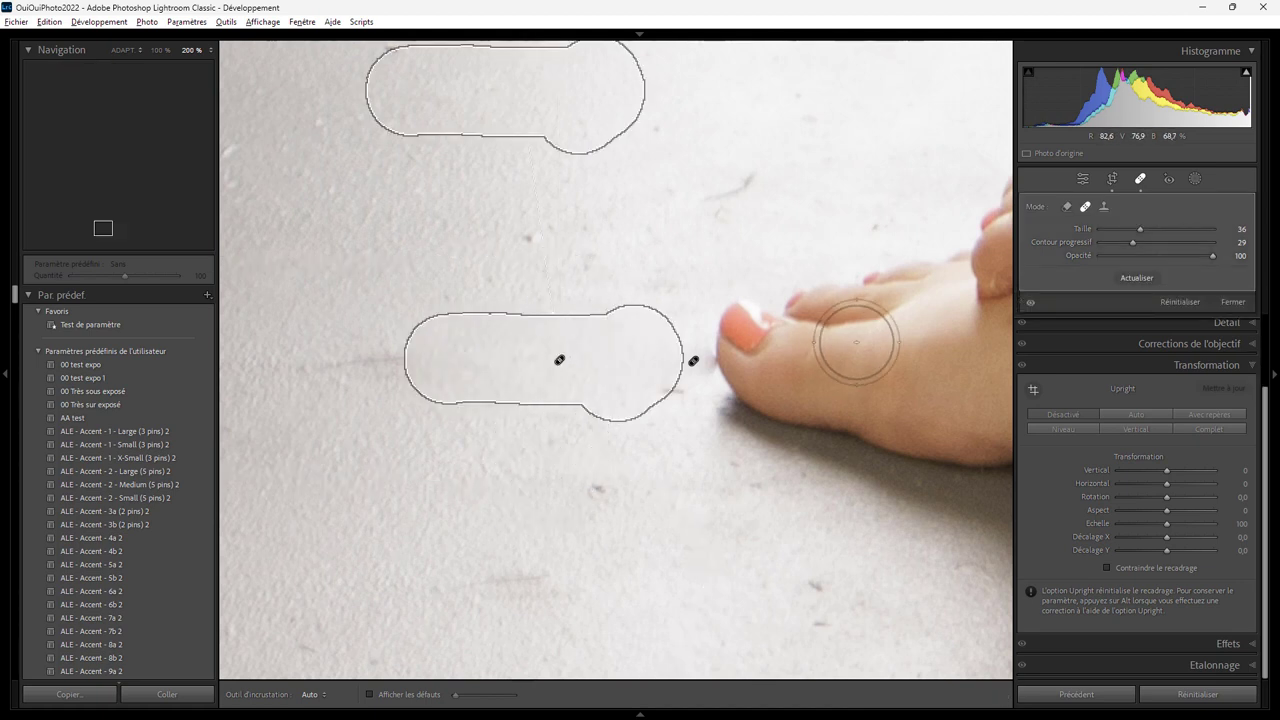
pyautogui.moveTo(560, 118); pyautogui.dragTo(563, 215)
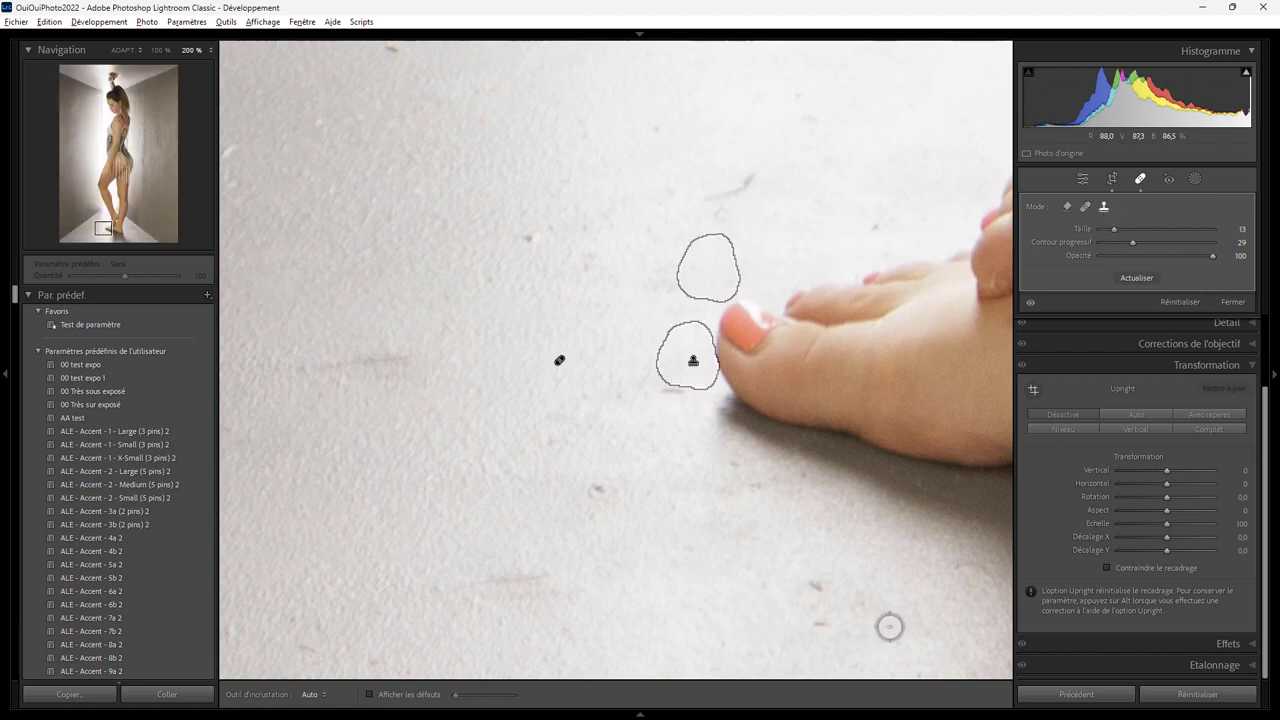
# Remove the marks below the toe, moving the heal source to cleaner floor below
pyautogui.moveTo(668, 514)
pyautogui.mouseDown()
pyautogui.moveTo(1021, 316)
pyautogui.moveTo(866, 473)
pyautogui.mouseUp()
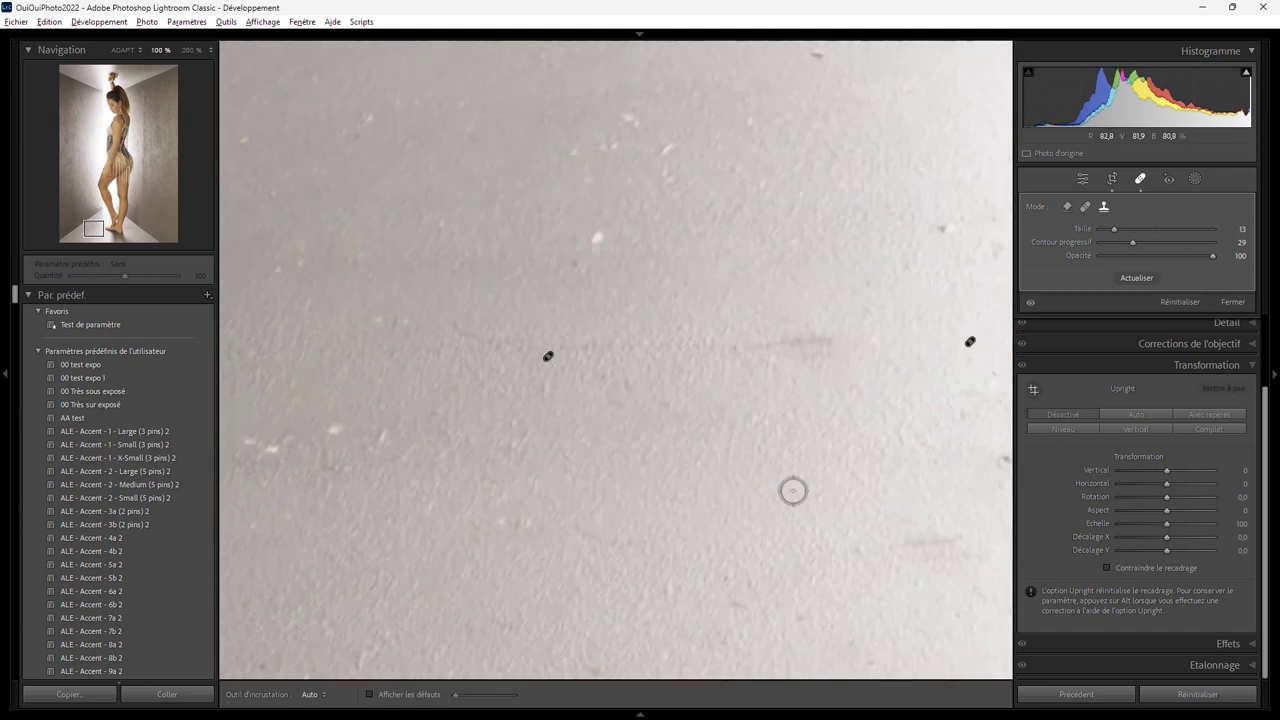
pyautogui.hotkey('ctrl', '-')
pyautogui.hotkey('ctrl', '-')
pyautogui.hotkey('ctrl', '-')
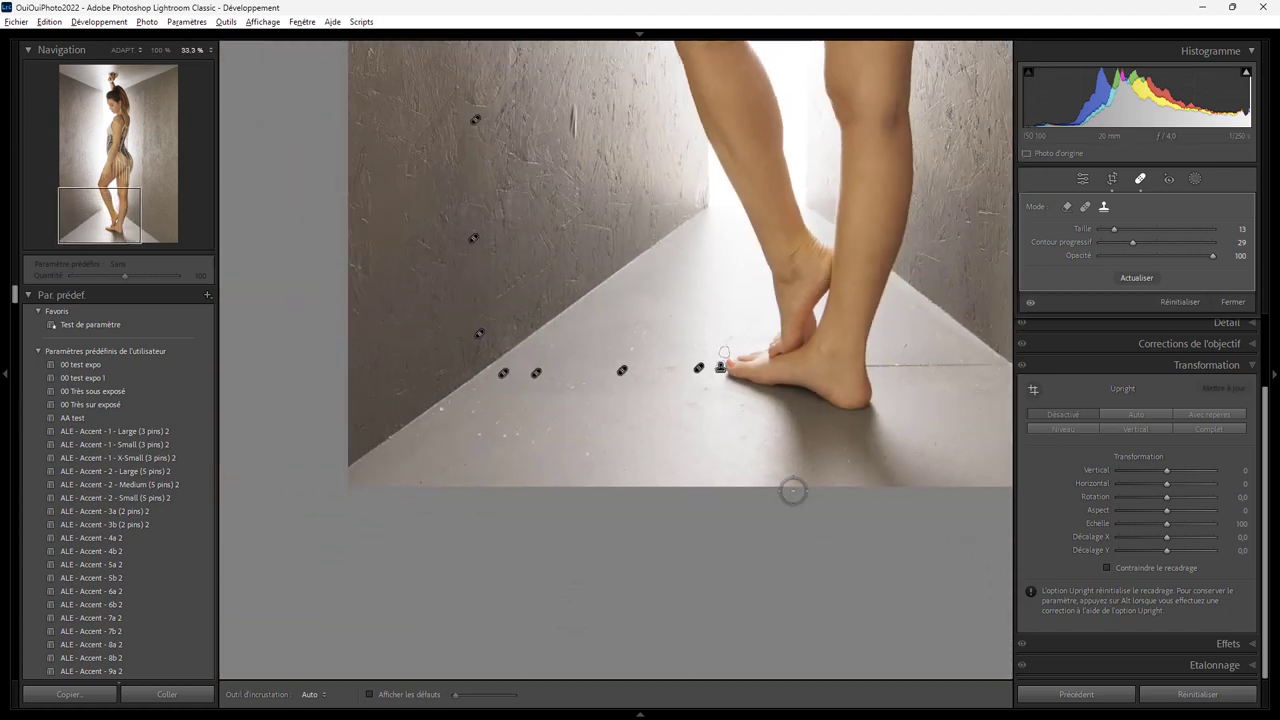
pyautogui.hotkey('ctrl', '+')
pyautogui.hotkey('ctrl', '+')
pyautogui.hotkey('ctrl', '+')
pyautogui.scroll(2, 833, 432)
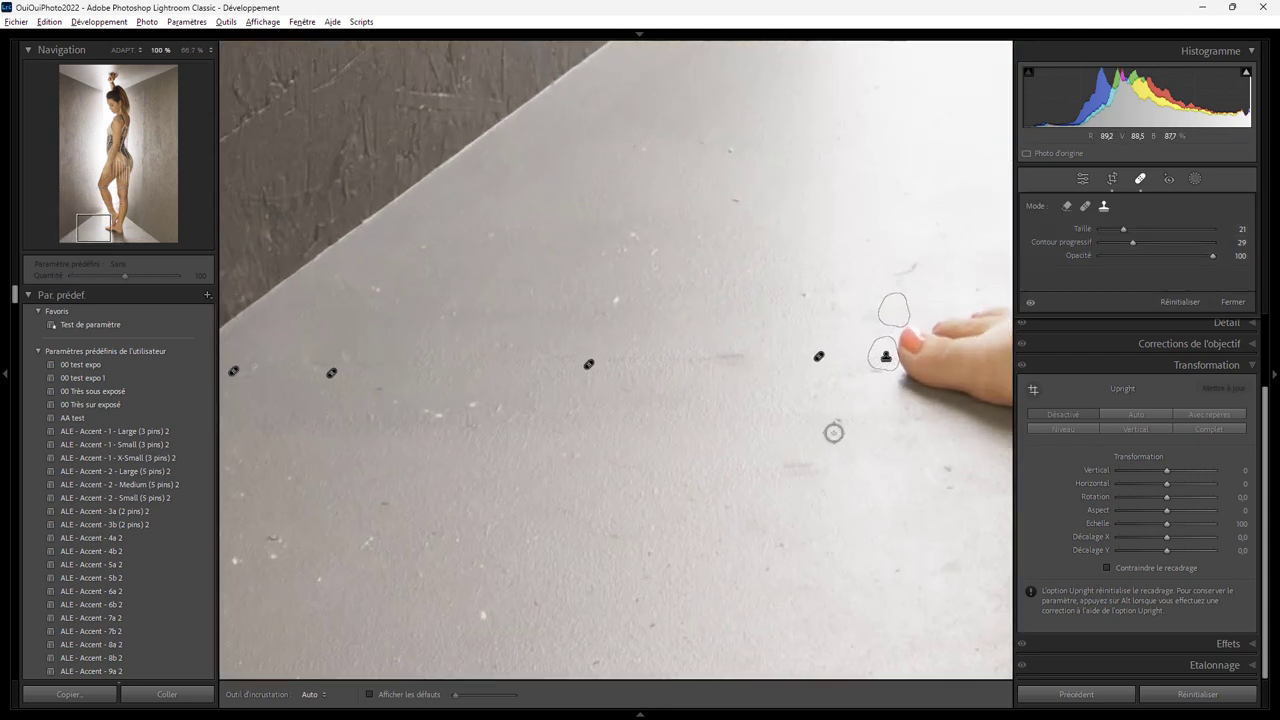
pyautogui.click(838, 419)
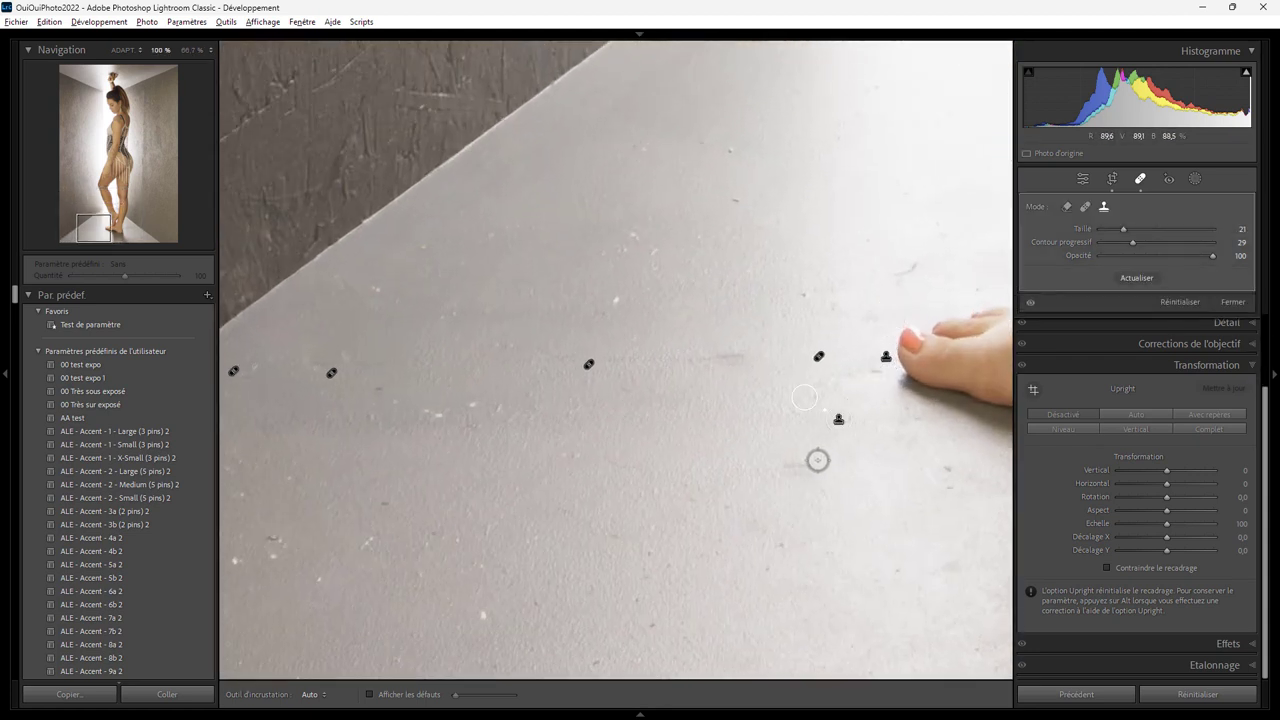
pyautogui.moveTo(758, 470); pyautogui.dragTo(756, 468)
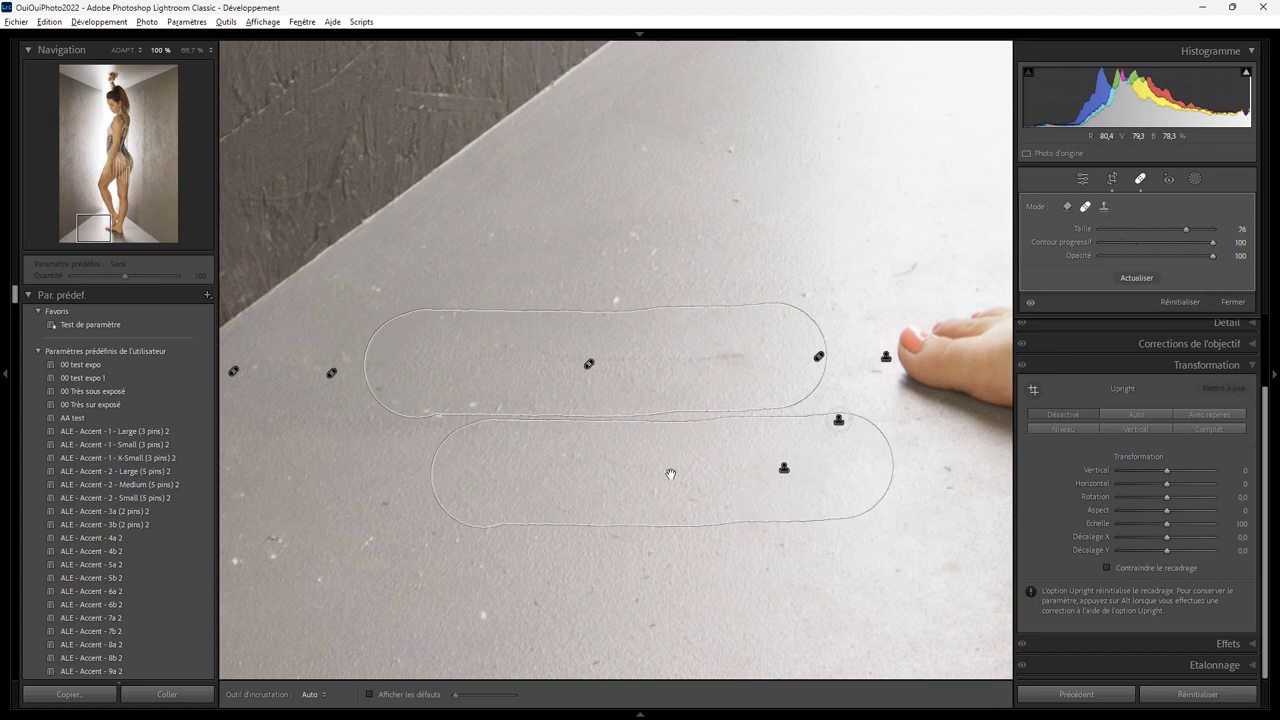
pyautogui.moveTo(665, 483); pyautogui.dragTo(661, 562)
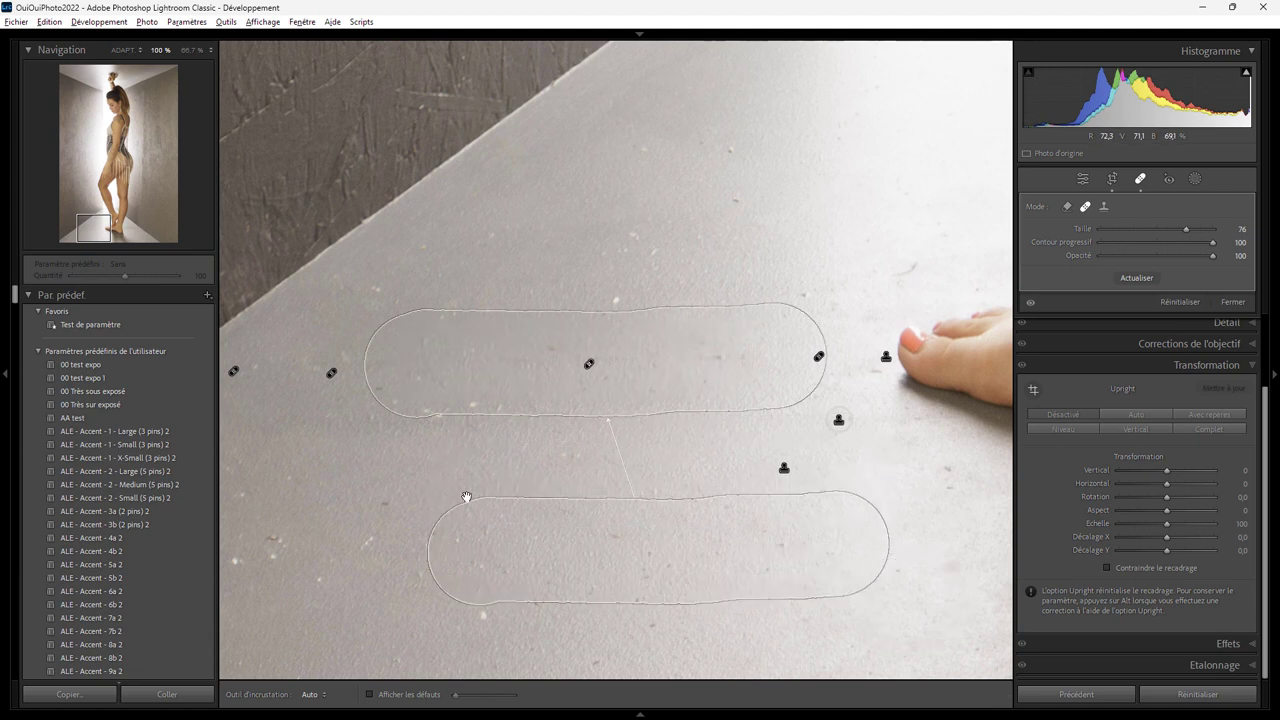
pyautogui.moveTo(440, 484); pyautogui.dragTo(890, 417)
pyautogui.press('Escape')
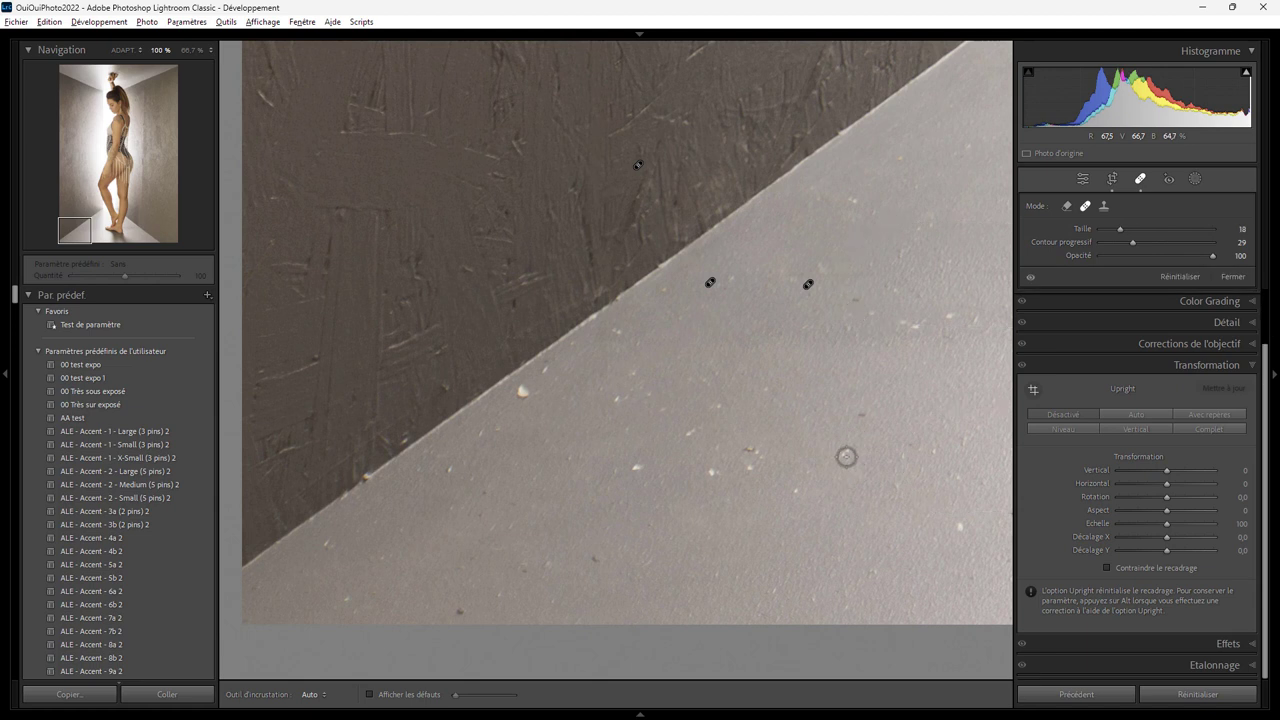
# Heal several specks and short marks across the floor near the wall edge
pyautogui.click(844, 453)
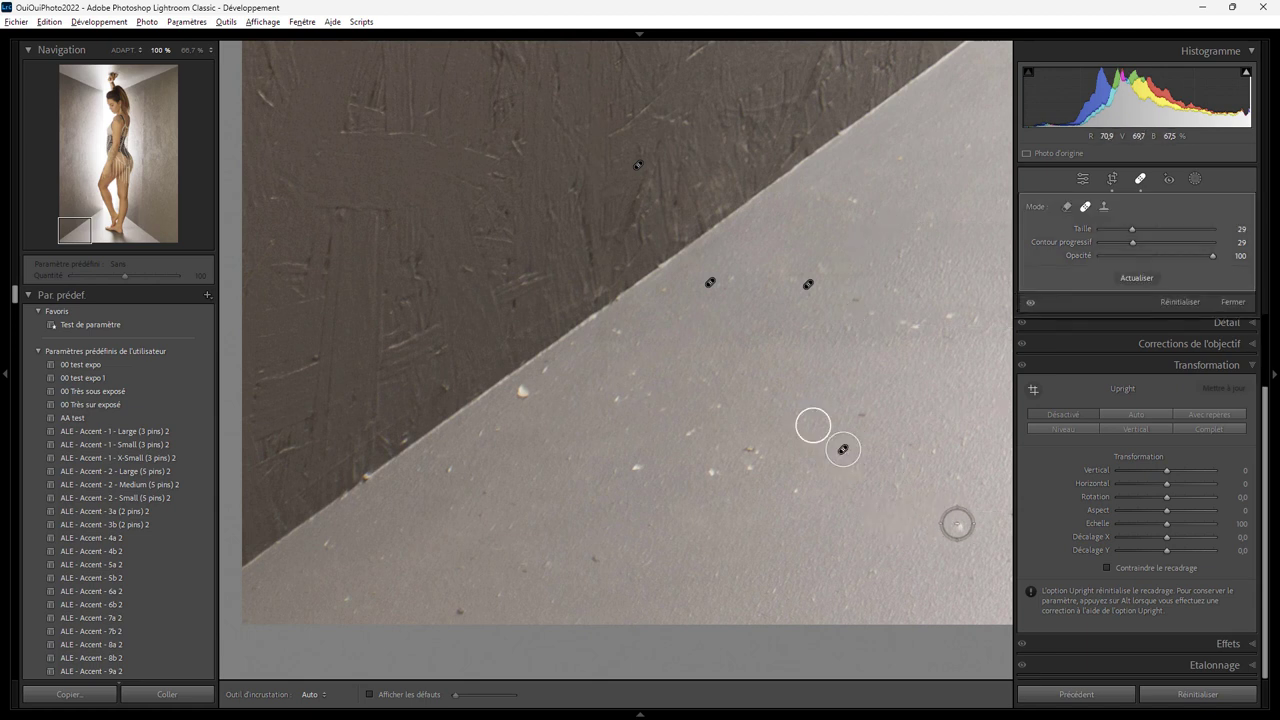
pyautogui.moveTo(758, 450); pyautogui.dragTo(762, 447)
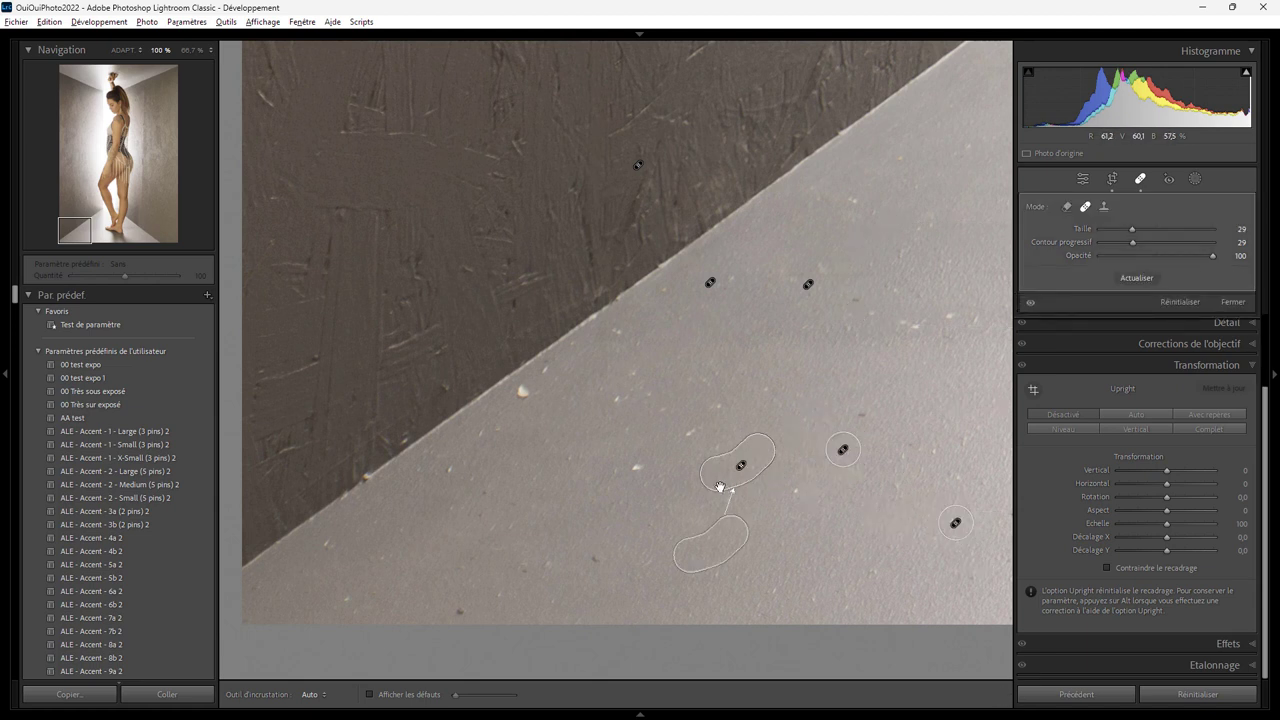
pyautogui.moveTo(681, 433); pyautogui.dragTo(724, 402)
pyautogui.click(635, 466)
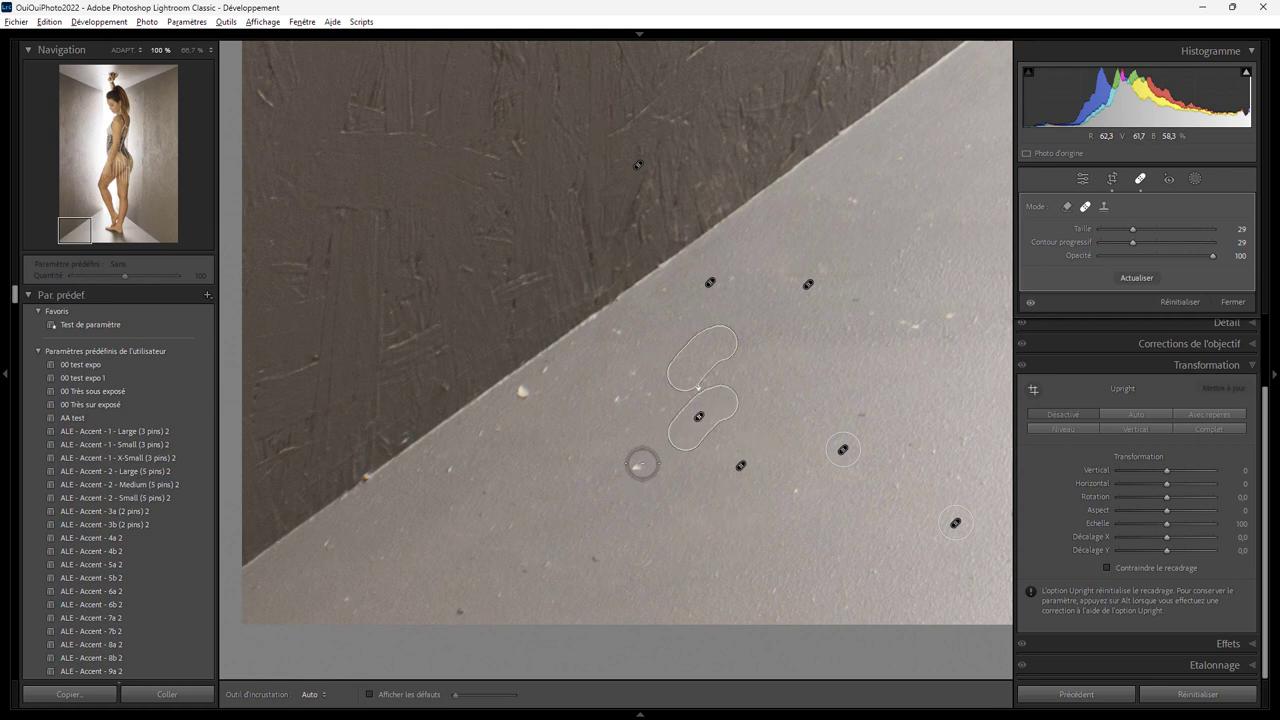
pyautogui.moveTo(623, 410); pyautogui.dragTo(646, 386)
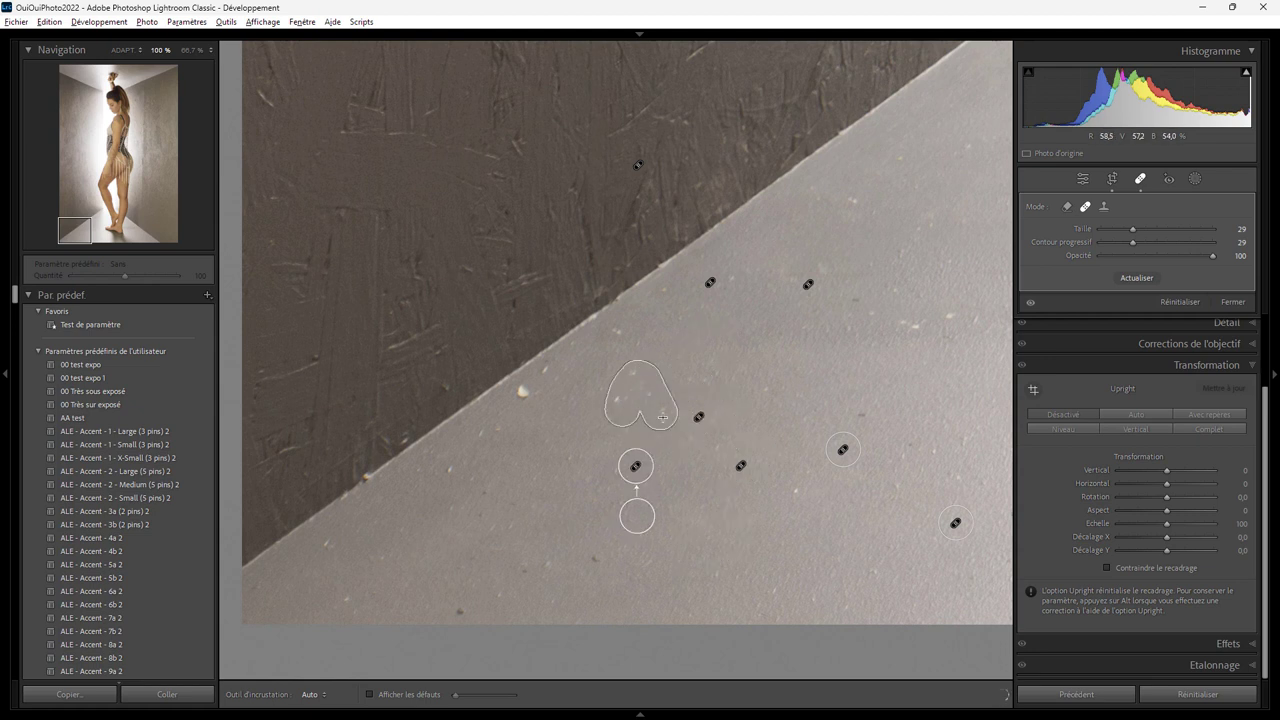
pyautogui.click(519, 392)
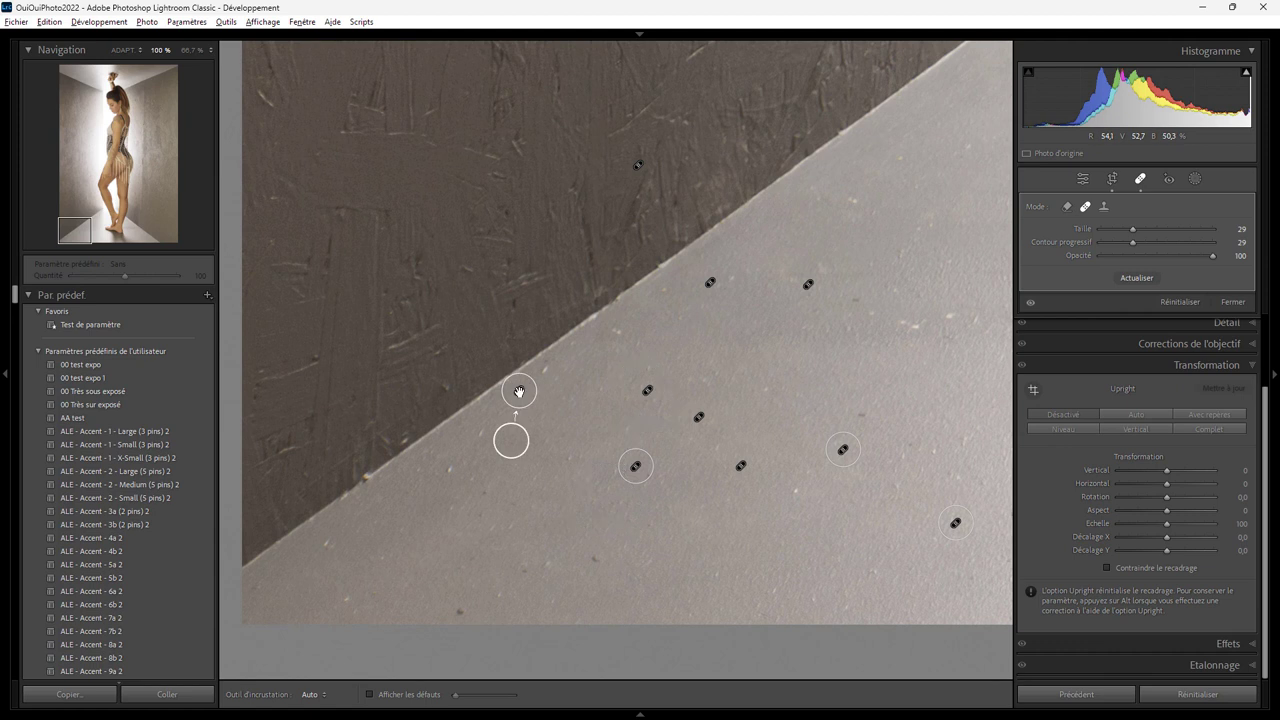
pyautogui.moveTo(925, 347); pyautogui.dragTo(565, 432)
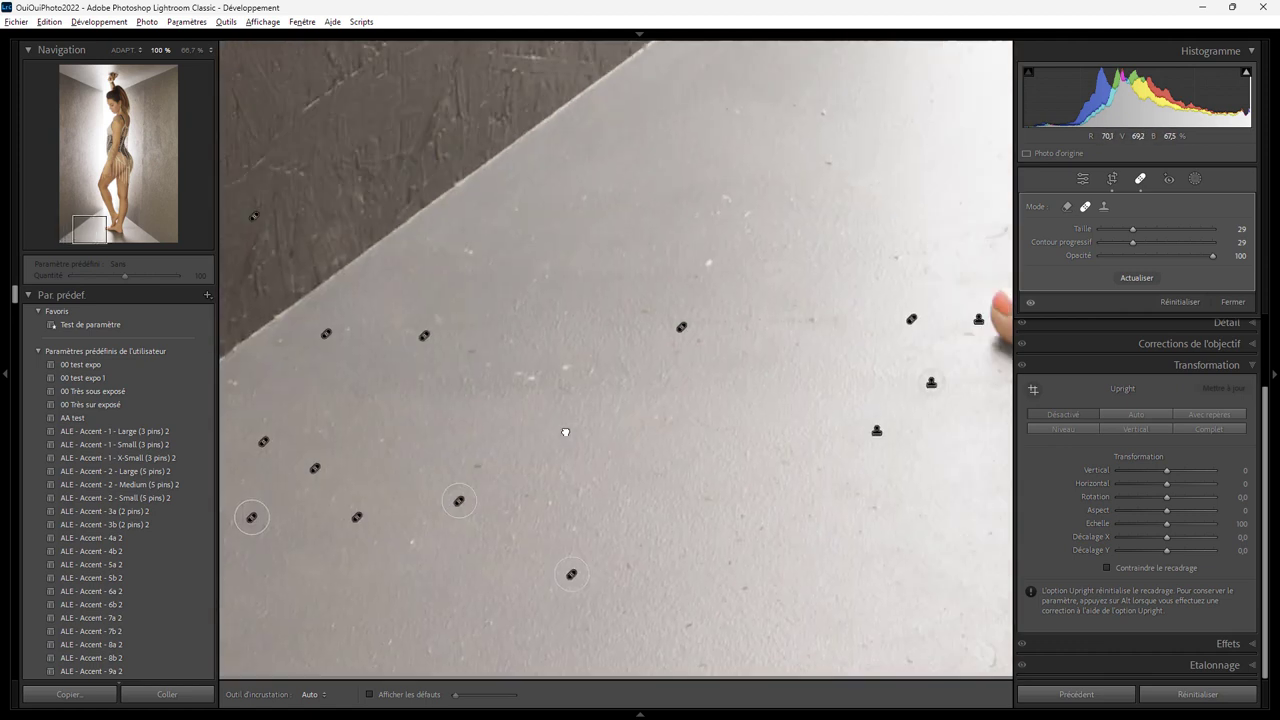
# Deselect the existing spot and paint a heal stroke along another floor mark
pyautogui.click(559, 371)
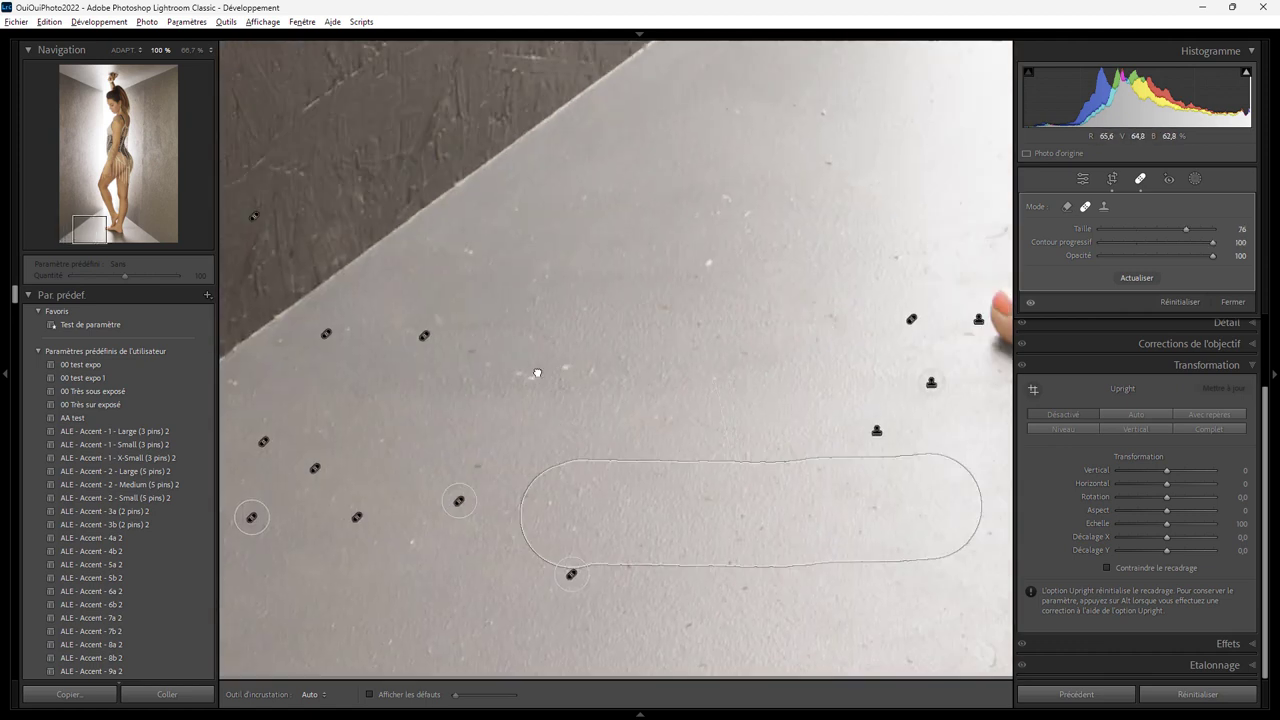
pyautogui.press('Escape')
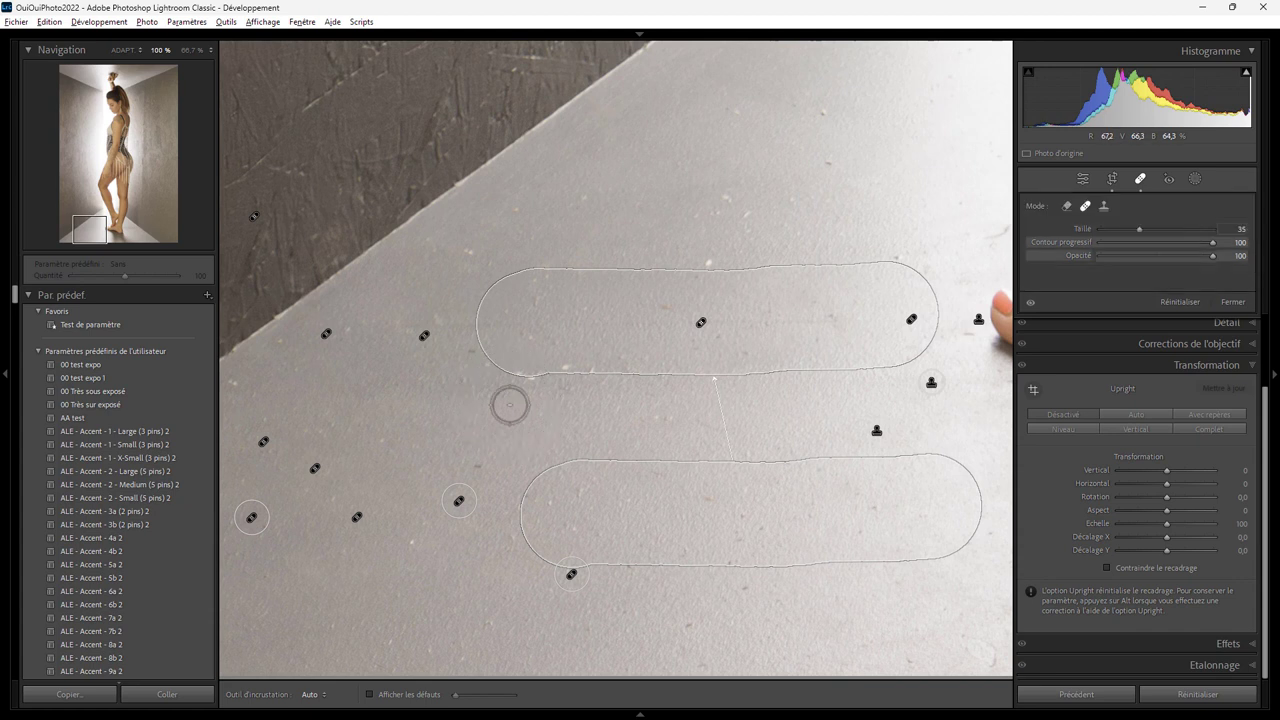
pyautogui.scroll(2, 510, 403)
pyautogui.moveTo(510, 403)
pyautogui.mouseDown()
pyautogui.moveTo(518, 378)
pyautogui.moveTo(575, 362)
pyautogui.mouseUp()
# Cool the white balance to 4600 by sampling the grey backdrop with the Basic panel's WB eyedropper
pyautogui.hotkey('ctrl', '-')
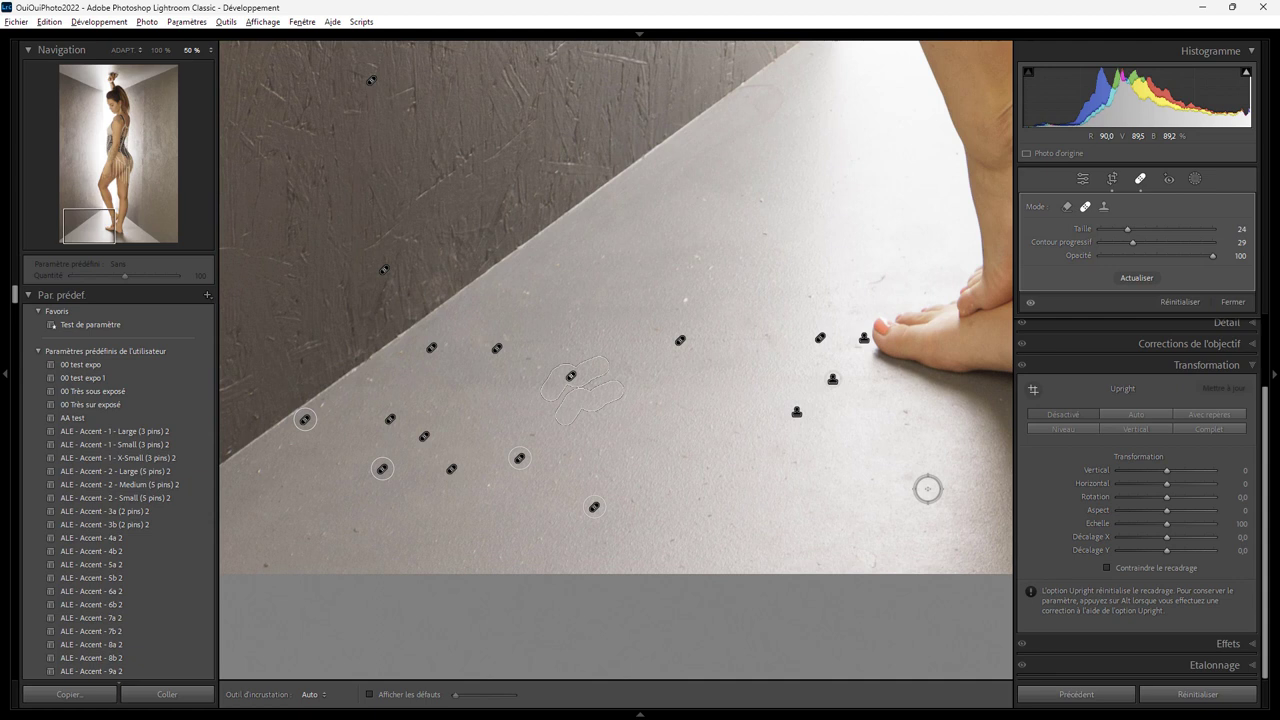
pyautogui.hotkey('ctrl', '-')
pyautogui.hotkey('ctrl', '-')
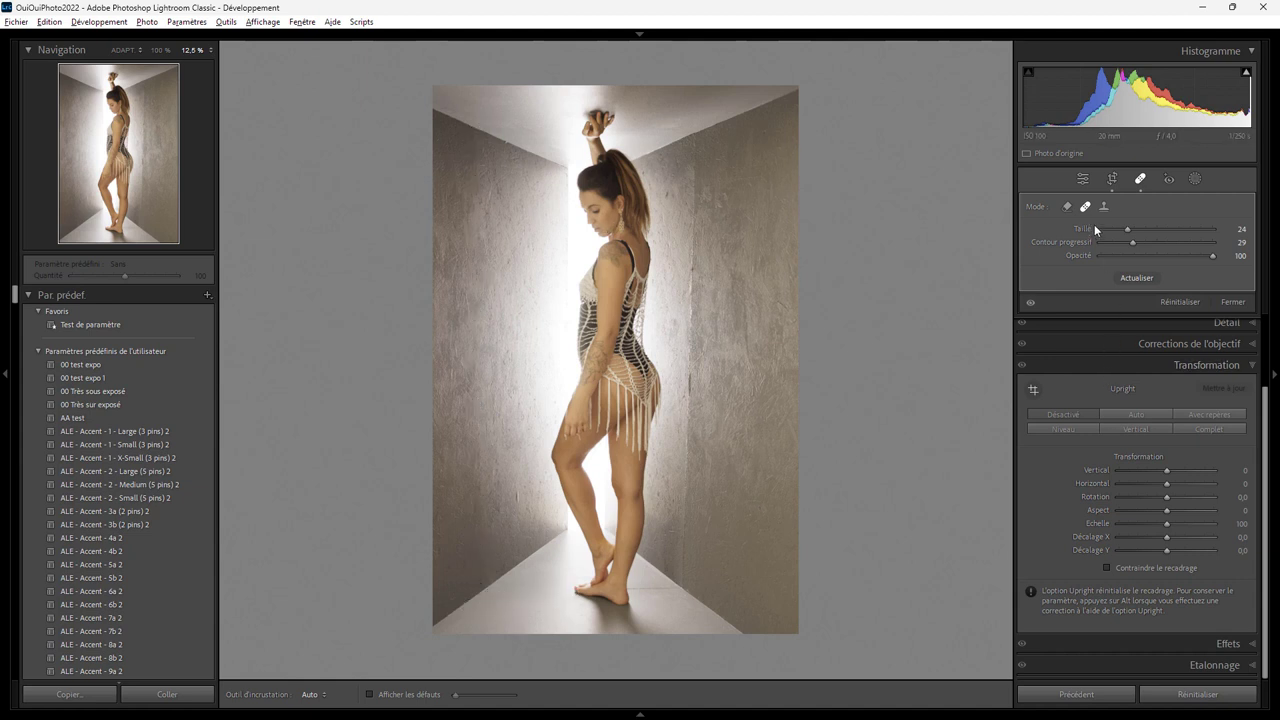
pyautogui.moveTo(1266, 405); pyautogui.dragTo(1268, 326)
pyautogui.click(1252, 328)
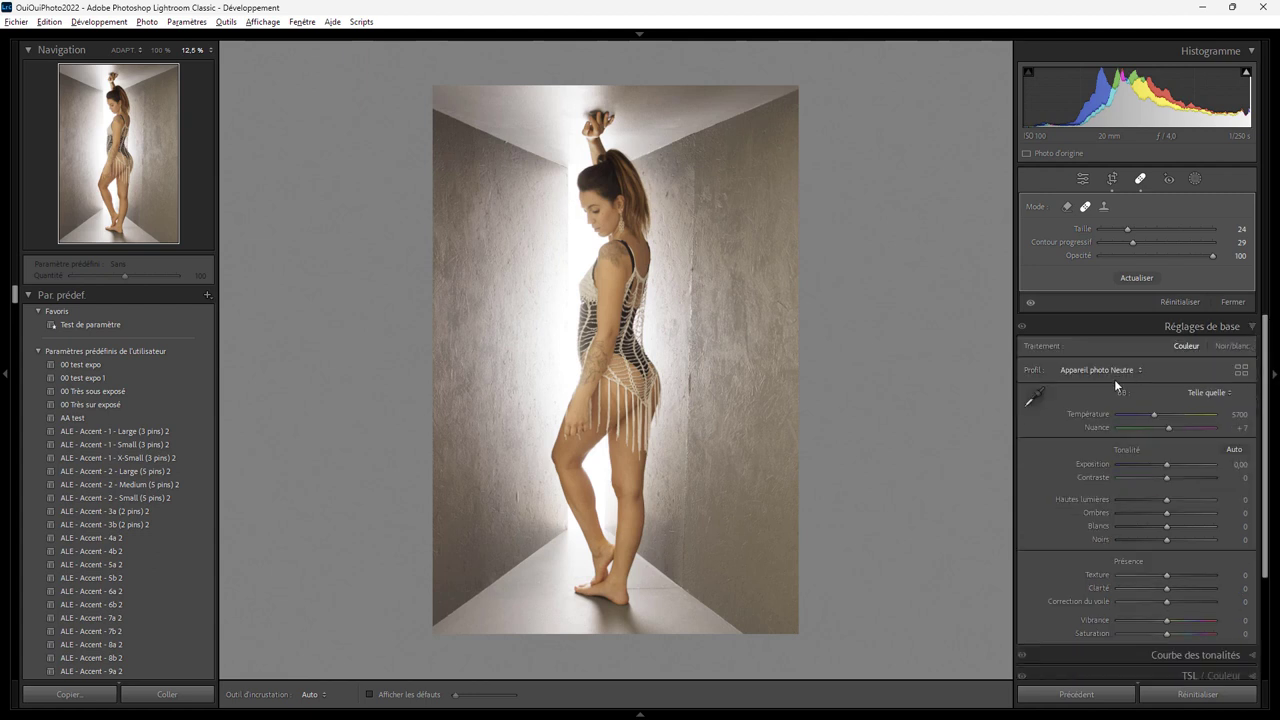
pyautogui.click(1036, 395)
pyautogui.click(734, 267)
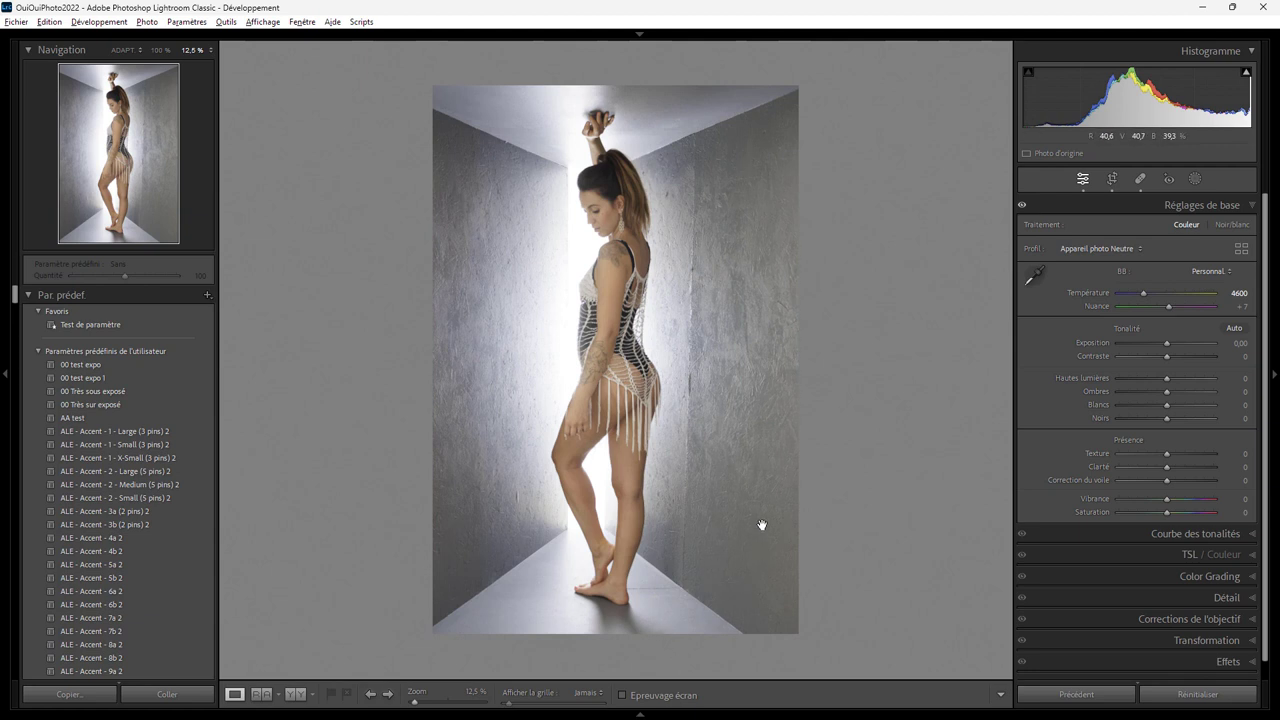
# Zoom to 50% centred on the feet and adjust the left panel
pyautogui.moveTo(761, 525); pyautogui.dragTo(849, 376)
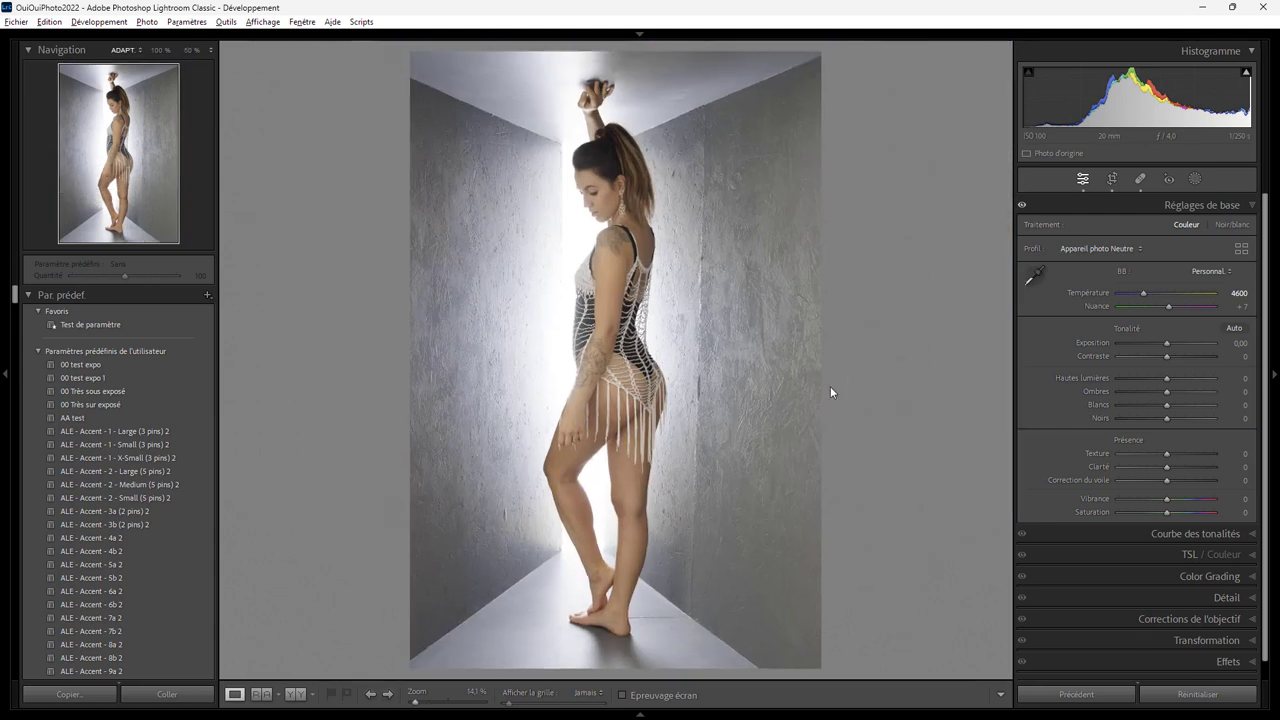
pyautogui.click(830, 386)
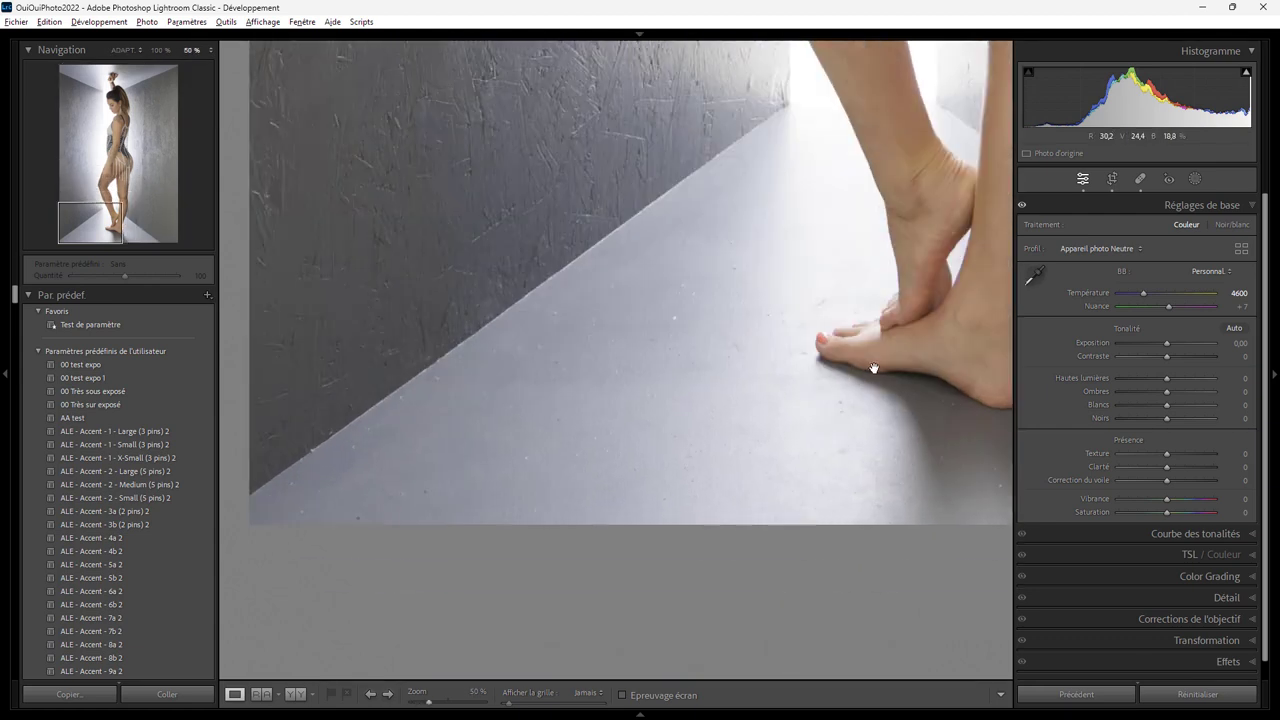
pyautogui.moveTo(918, 344); pyautogui.dragTo(610, 432)
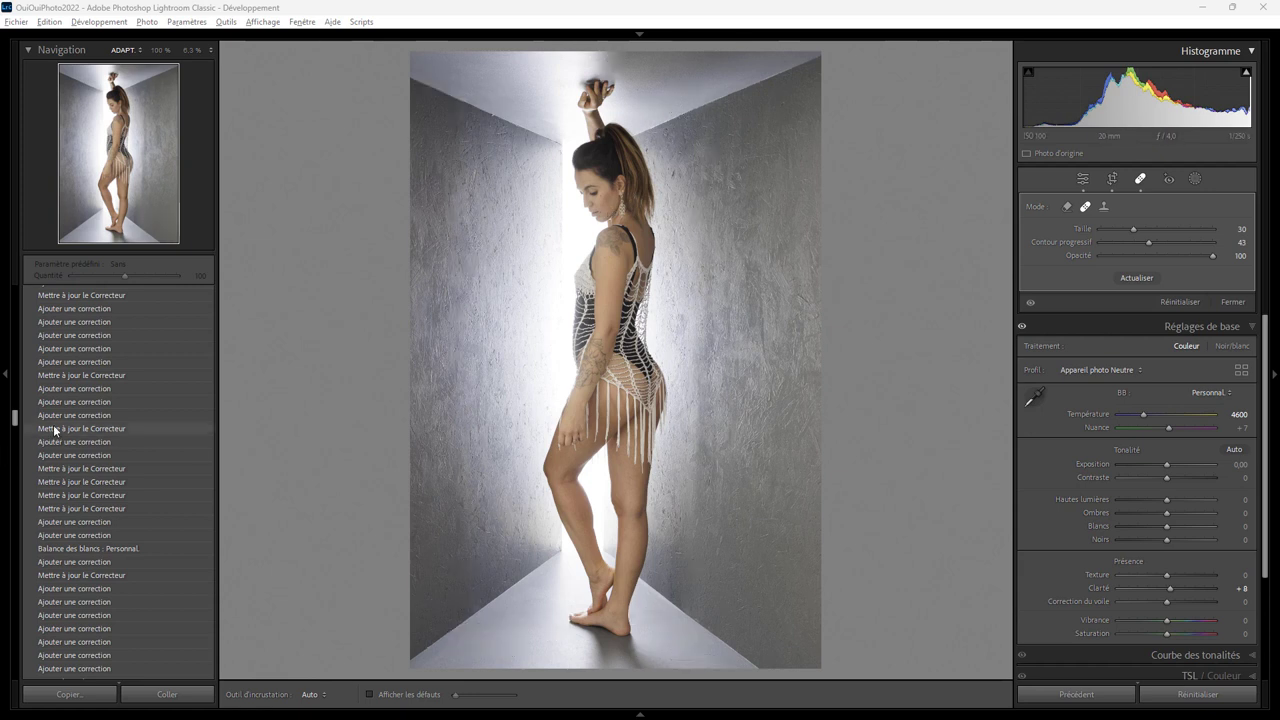
pyautogui.moveTo(14, 414)
pyautogui.mouseDown()
pyautogui.moveTo(16, 390)
pyautogui.moveTo(25, 516)
pyautogui.moveTo(14, 526)
pyautogui.moveTo(40, 572)
pyautogui.moveTo(41, 547)
pyautogui.mouseUp()
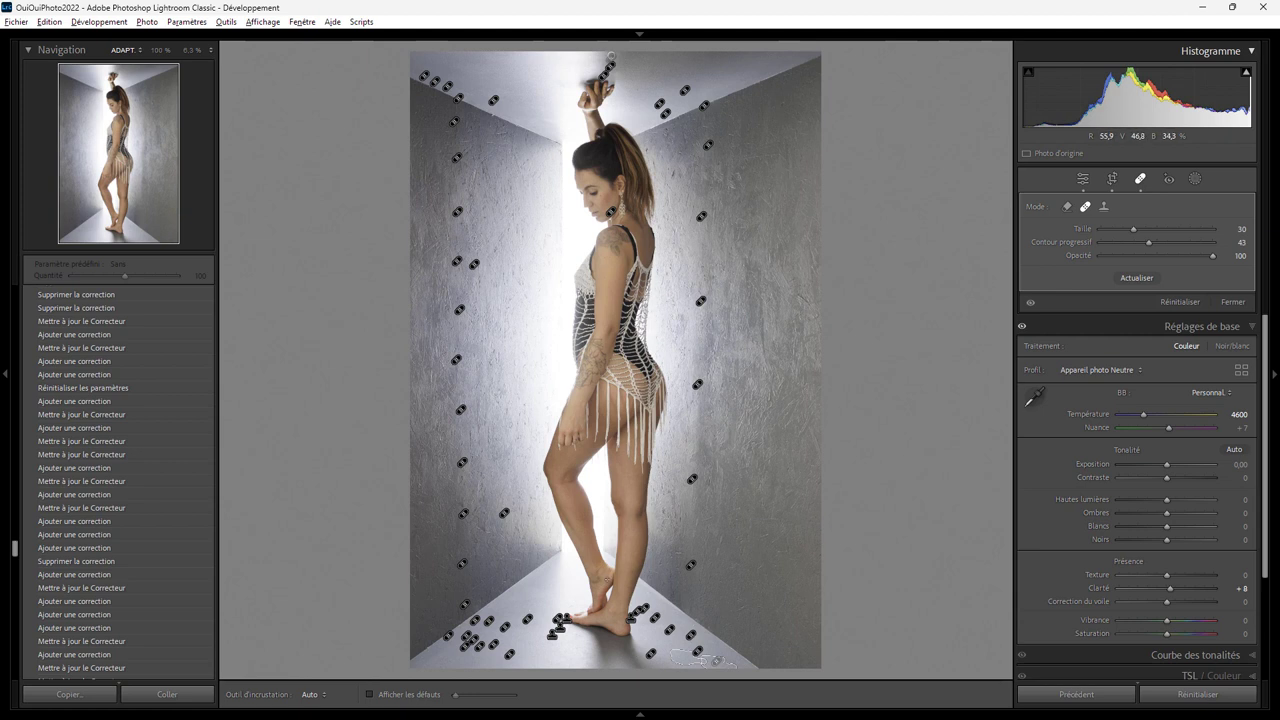
# Restore the filmstrip and add thumbnail 6284 to the selection alongside 6286
pyautogui.click(641, 714)
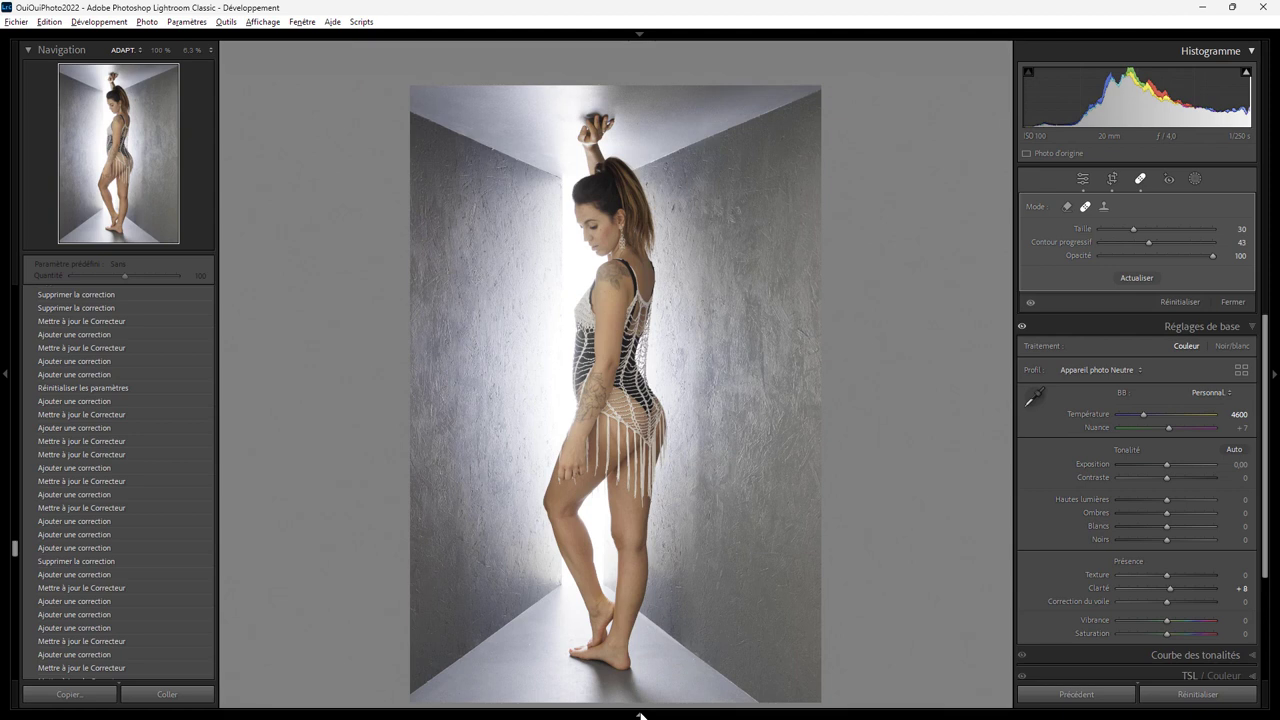
pyautogui.click(641, 714)
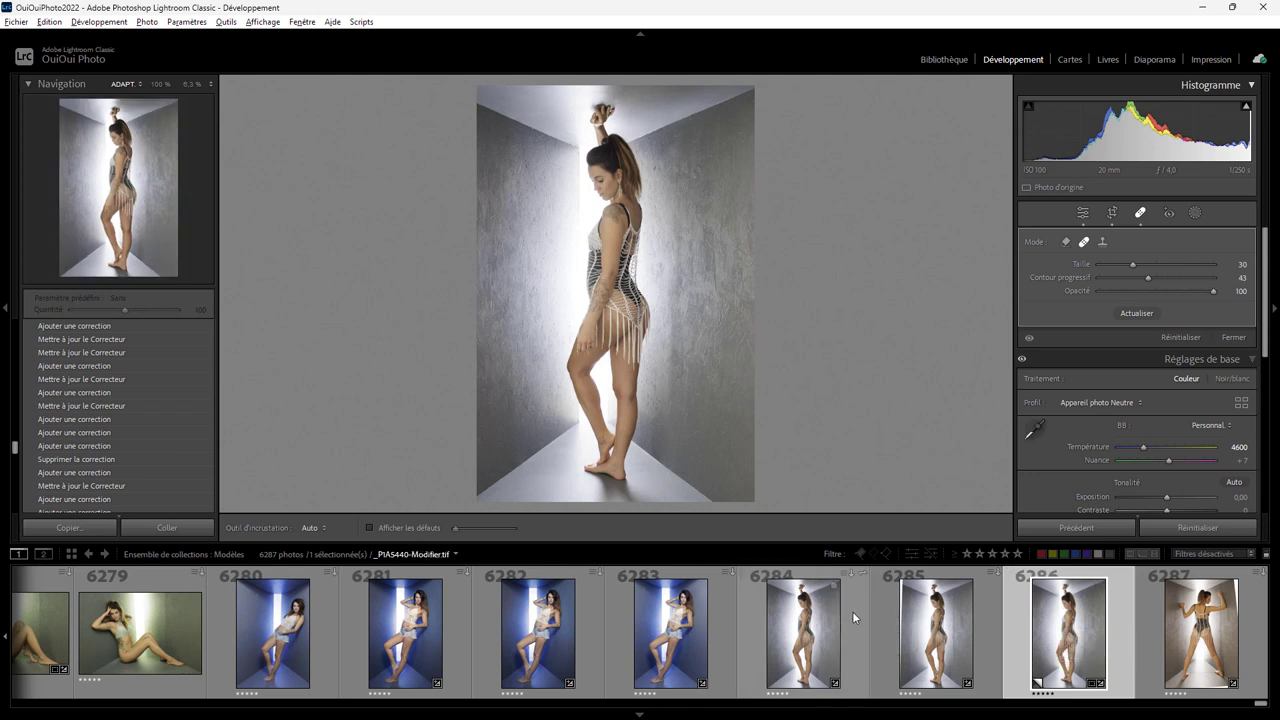
pyautogui.keyDown('ctrl'); pyautogui.click(853, 614); pyautogui.keyUp('ctrl')
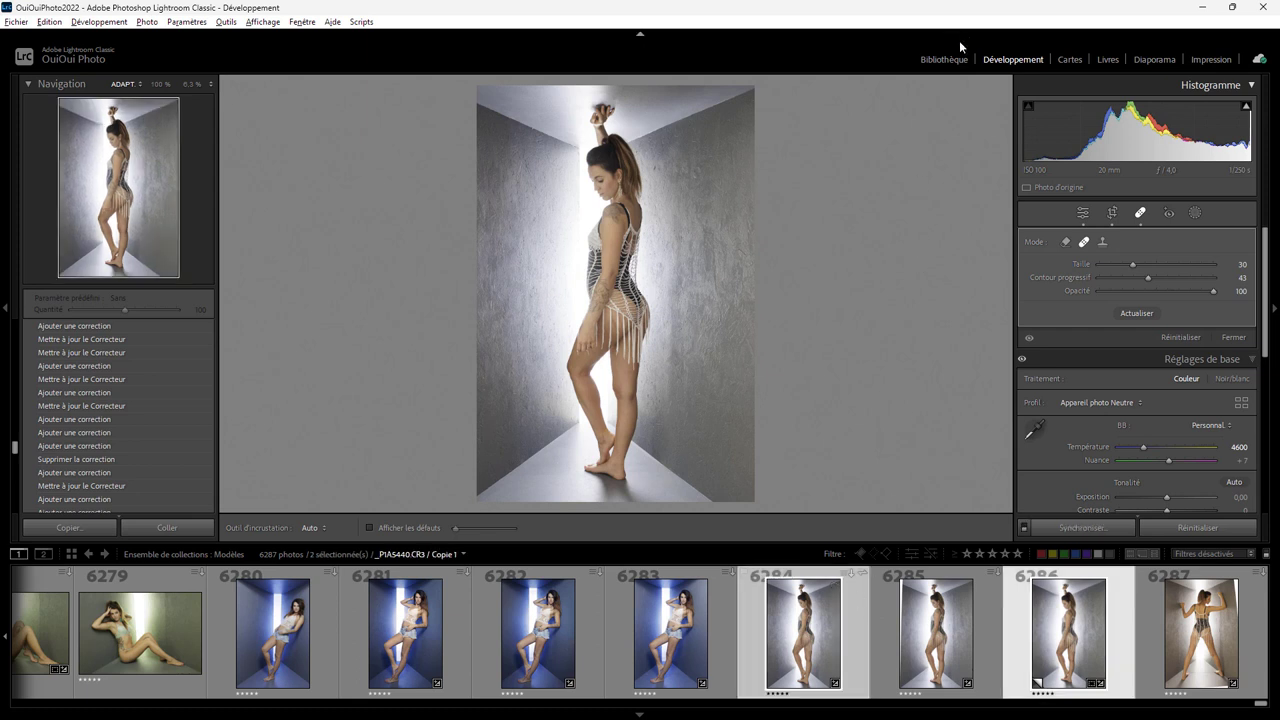
# View the two selected portraits side by side in Library Compare view, with side panels collapsed
pyautogui.press('e')
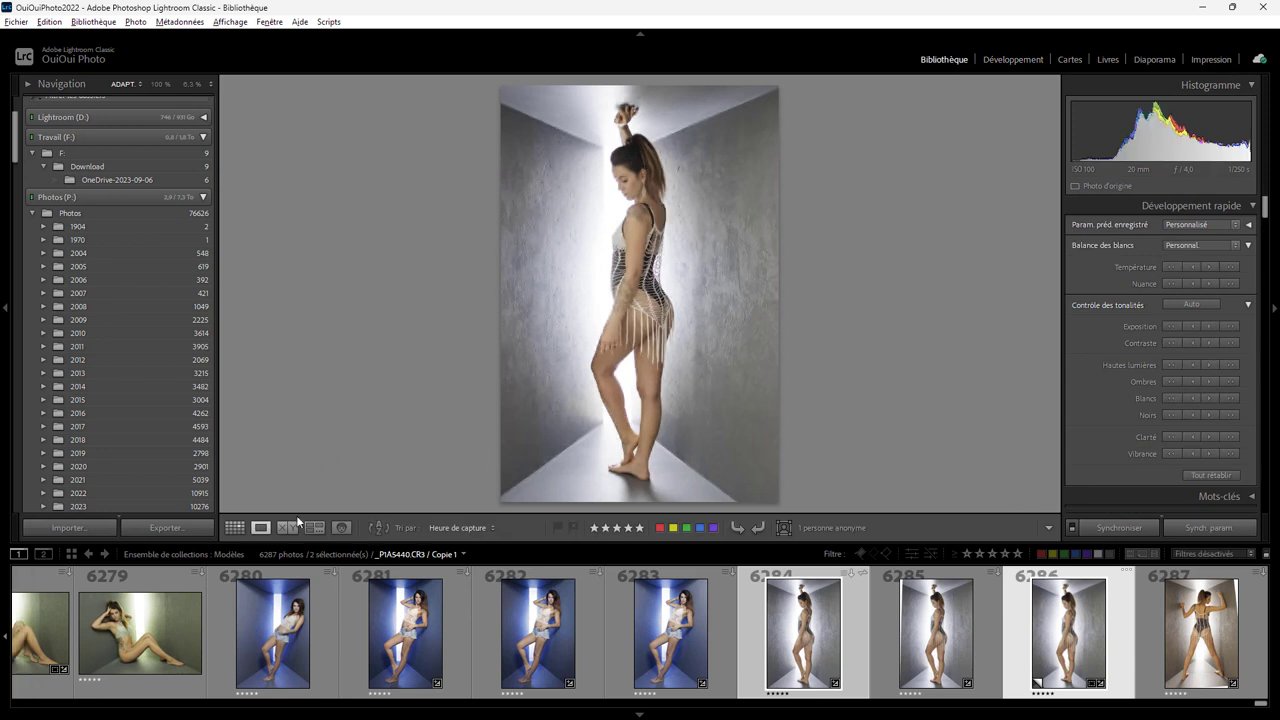
pyautogui.click(288, 528)
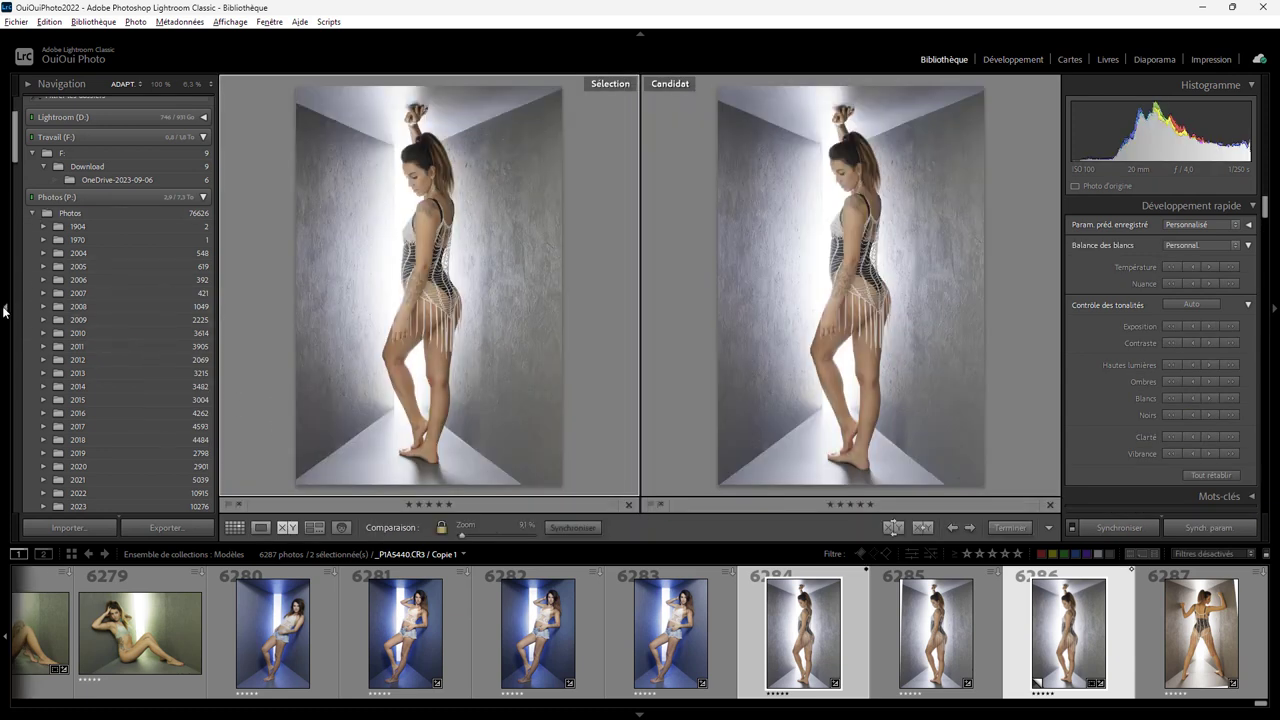
pyautogui.press('Tab')
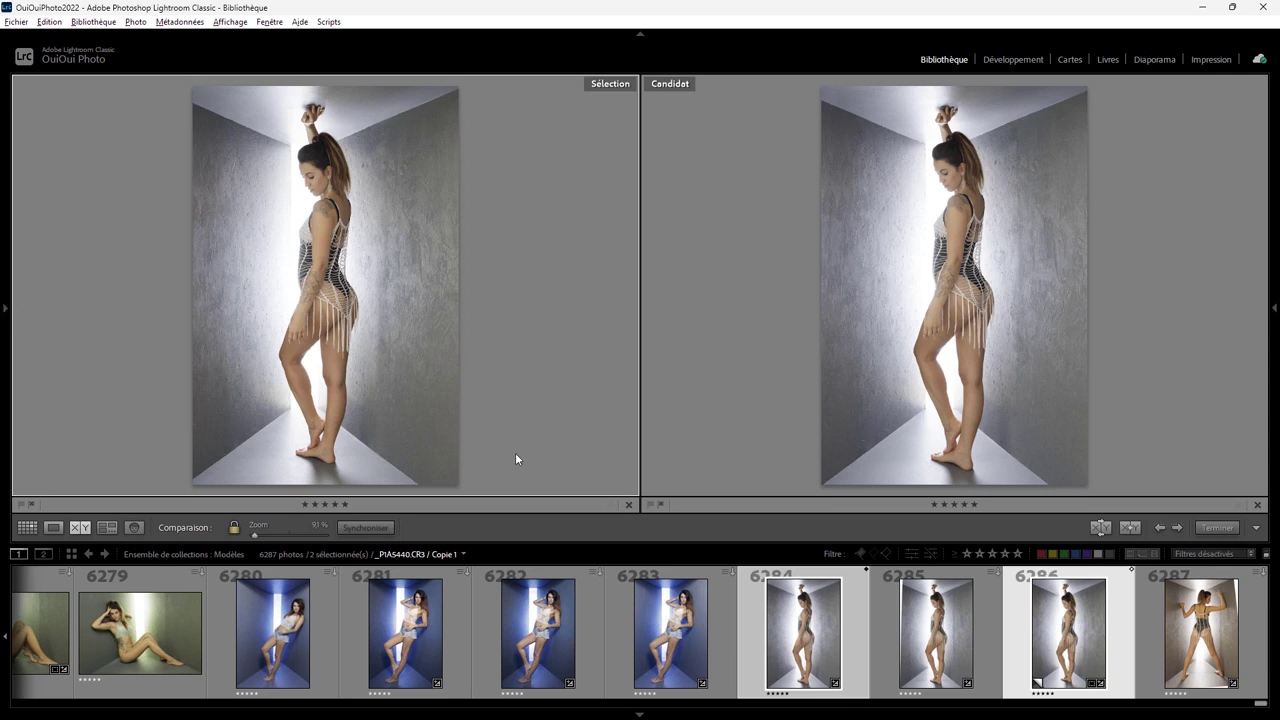
pyautogui.click(642, 714)
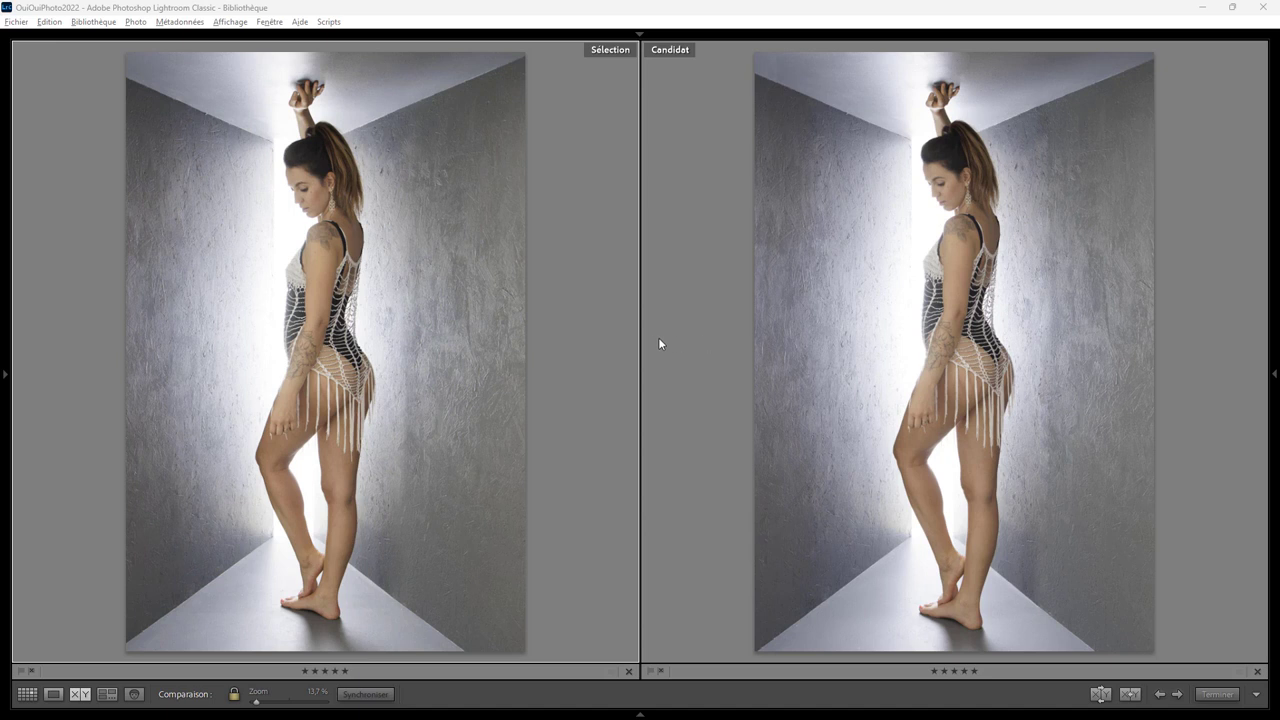
pyautogui.click(641, 714)
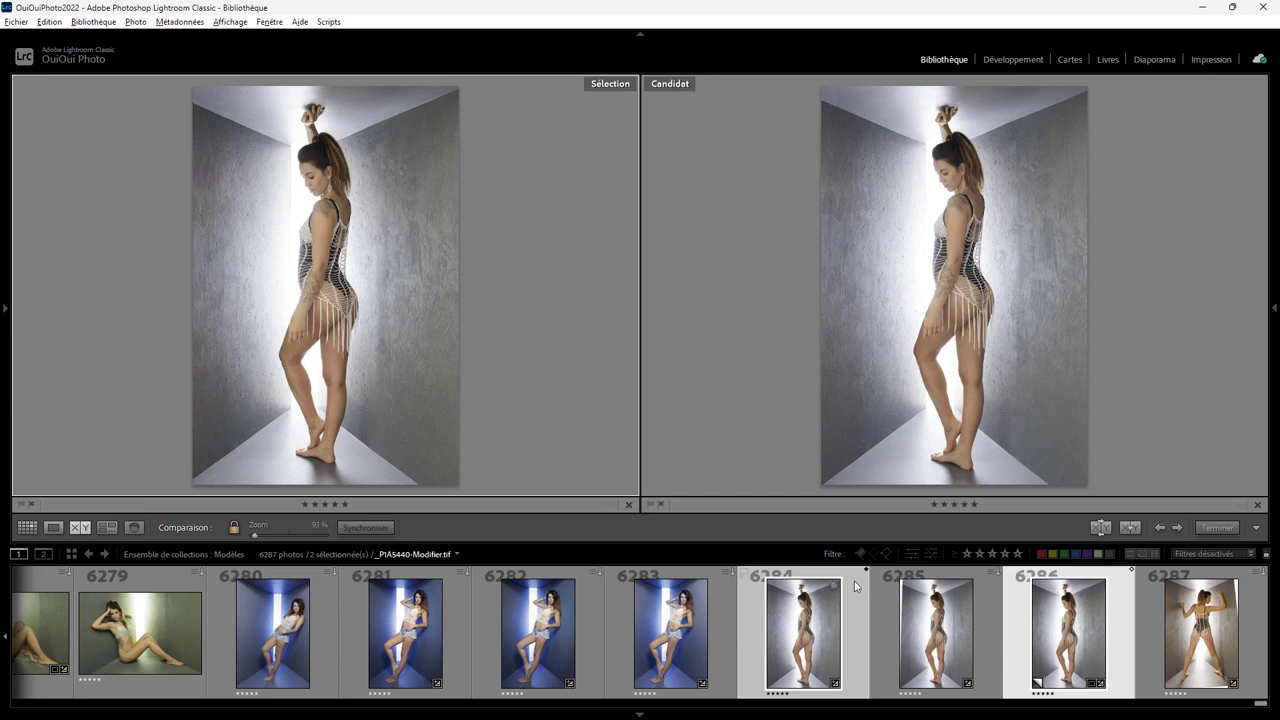
# Save the metadata, dismiss its prompt, and return to single-photo Loupe view
pyautogui.hotkey('ctrl', 's')
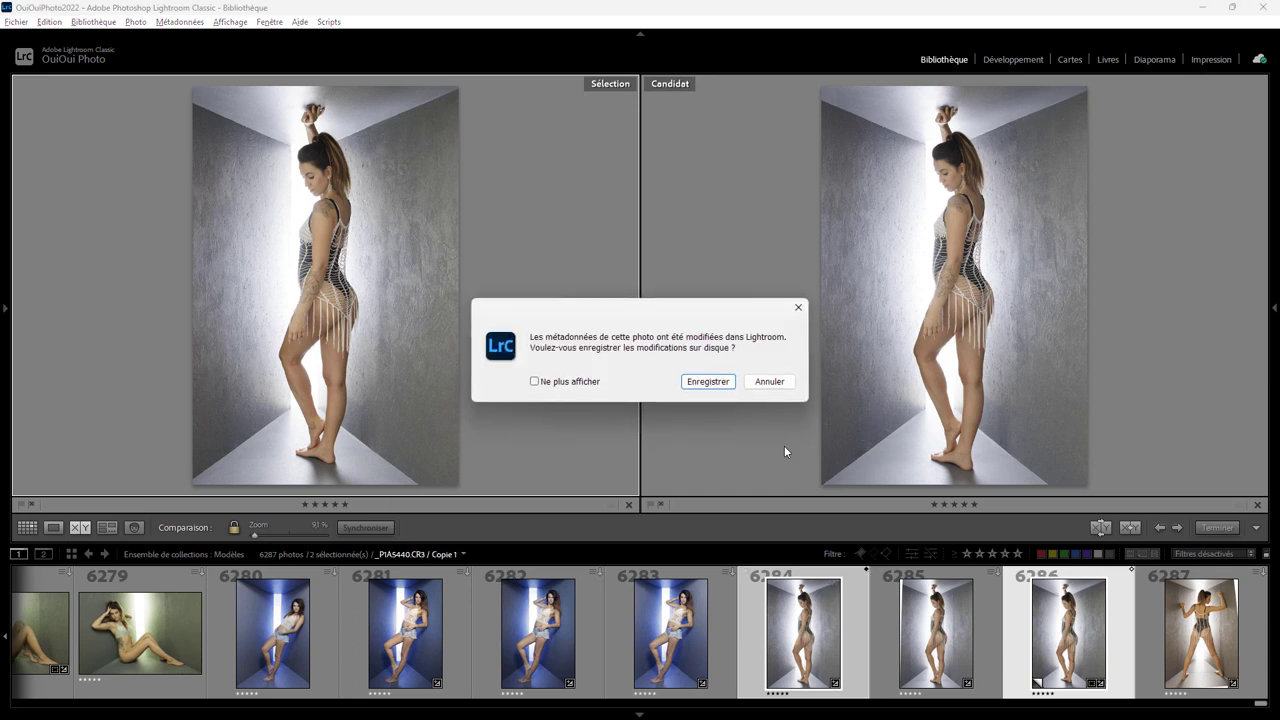
pyautogui.click(768, 382)
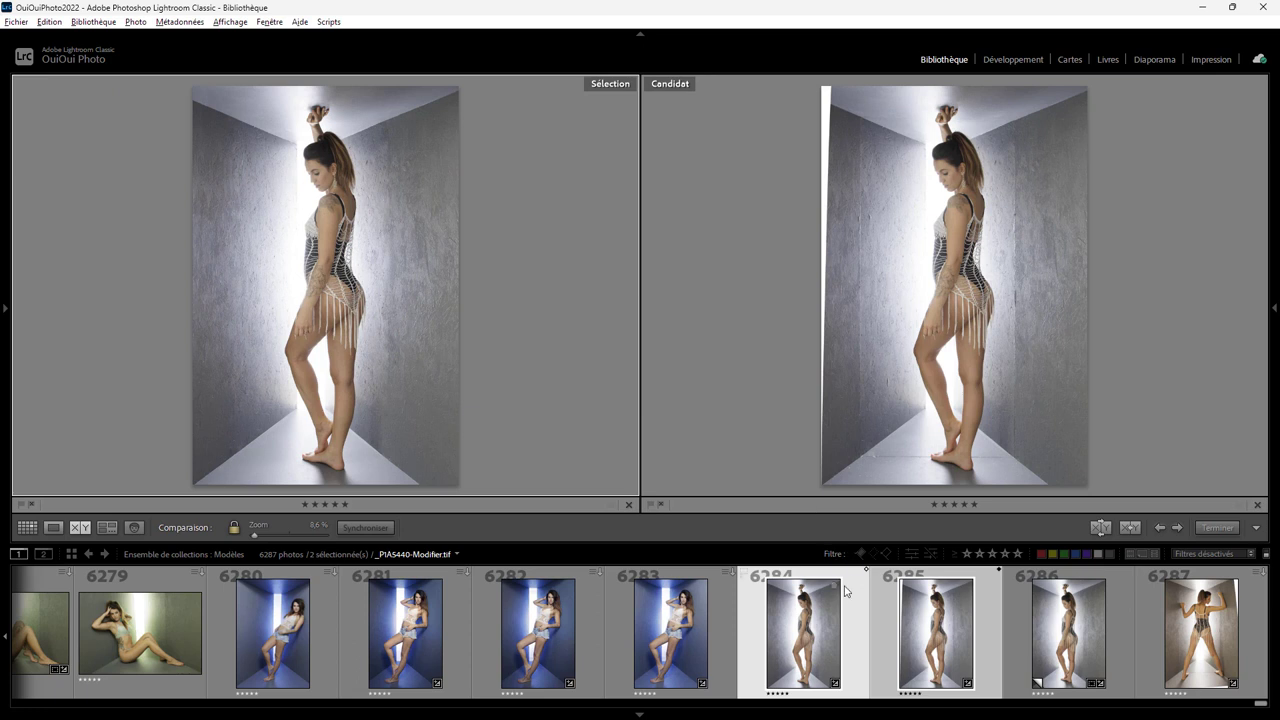
pyautogui.click(53, 527)
# Flip between photos 6284 and 6286 in the loupe, ending on 6284
pyautogui.click(856, 622)
pyautogui.click(1051, 614)
pyautogui.click(850, 622)
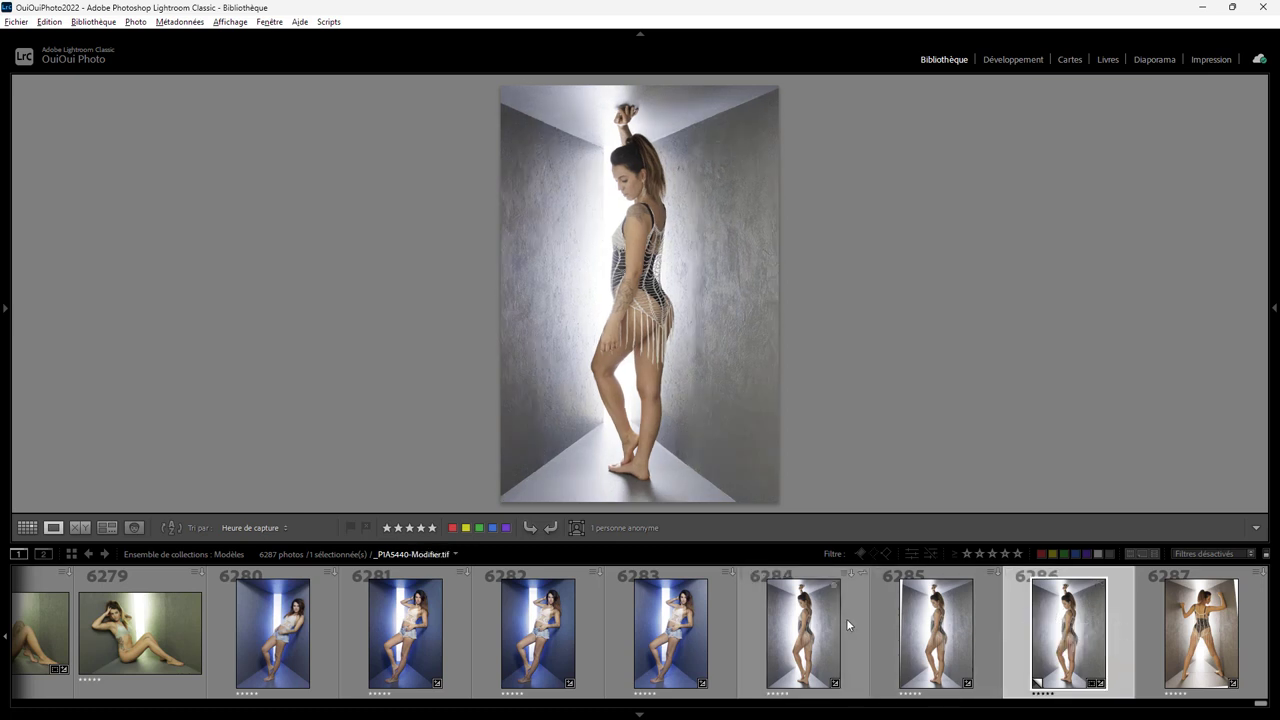
pyautogui.click(1060, 628)
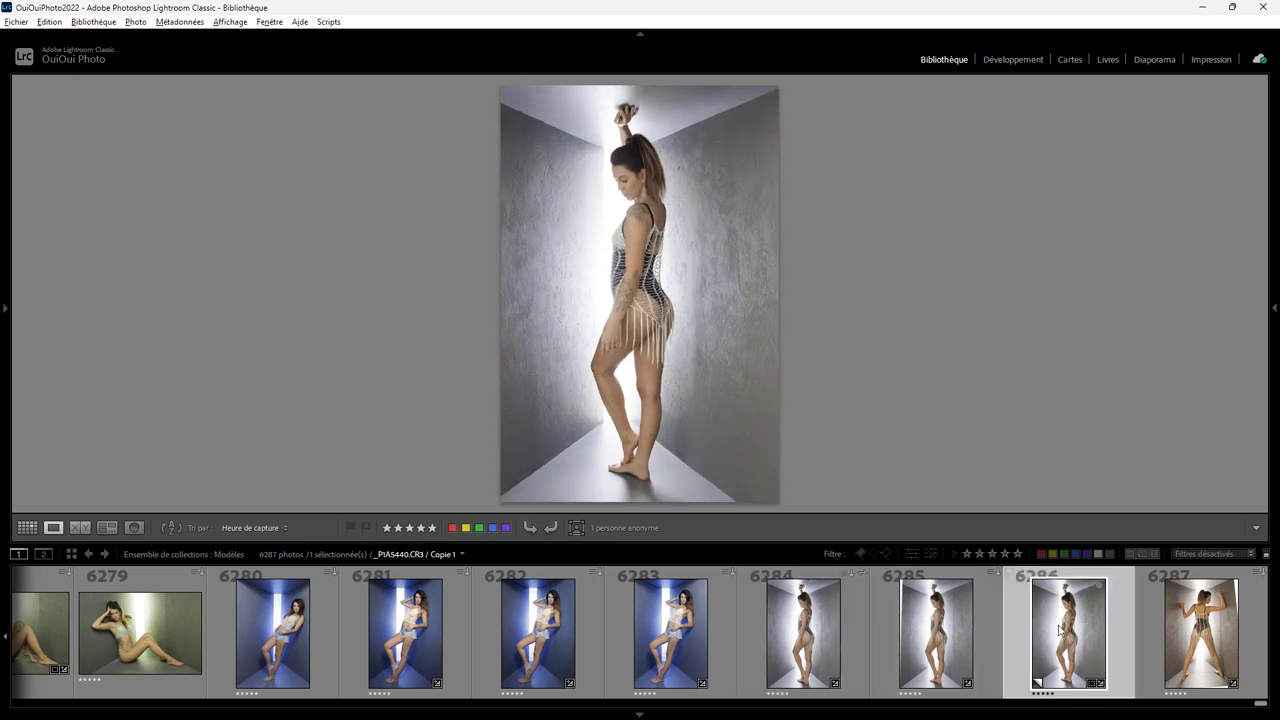
pyautogui.click(847, 624)
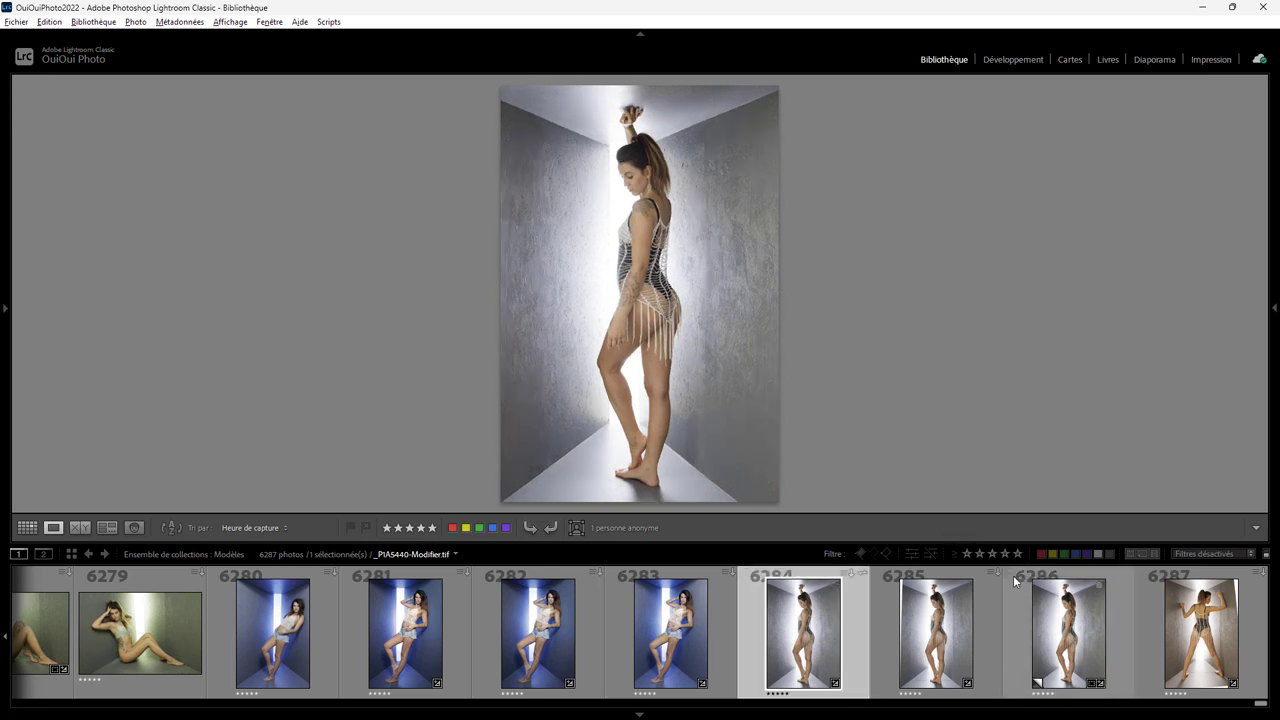
pyautogui.click(1076, 626)
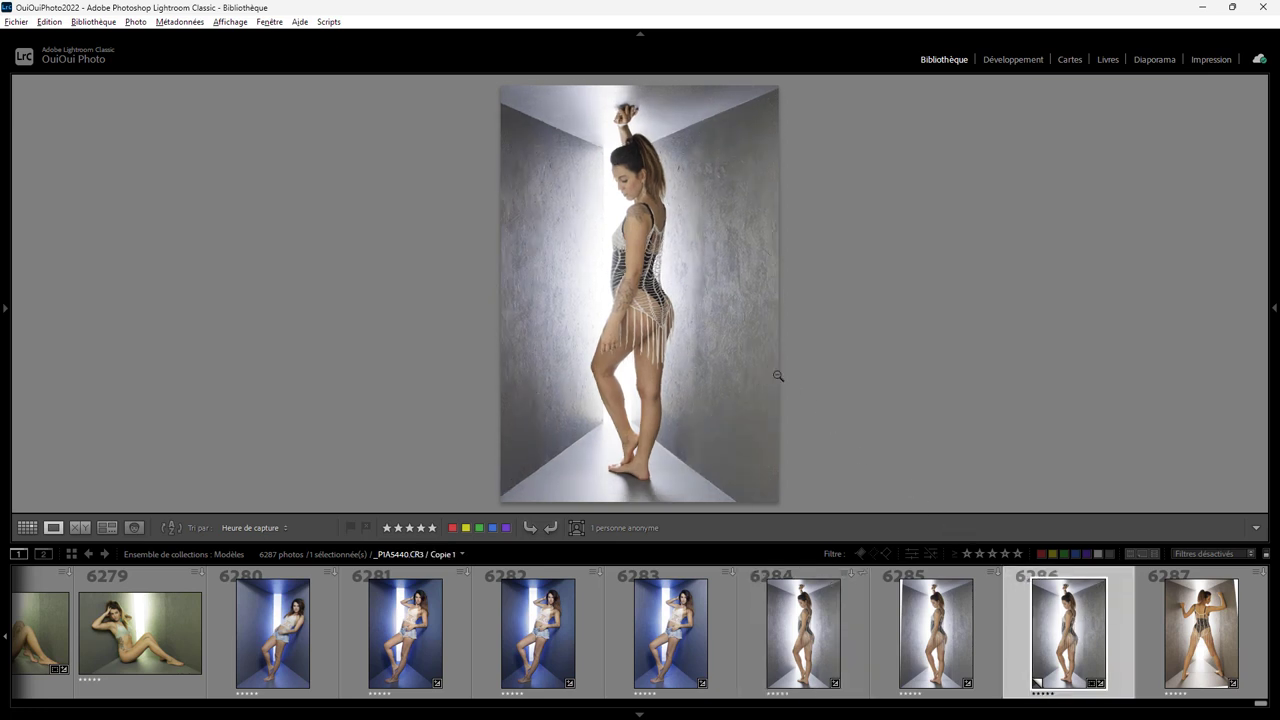
pyautogui.click(848, 618)
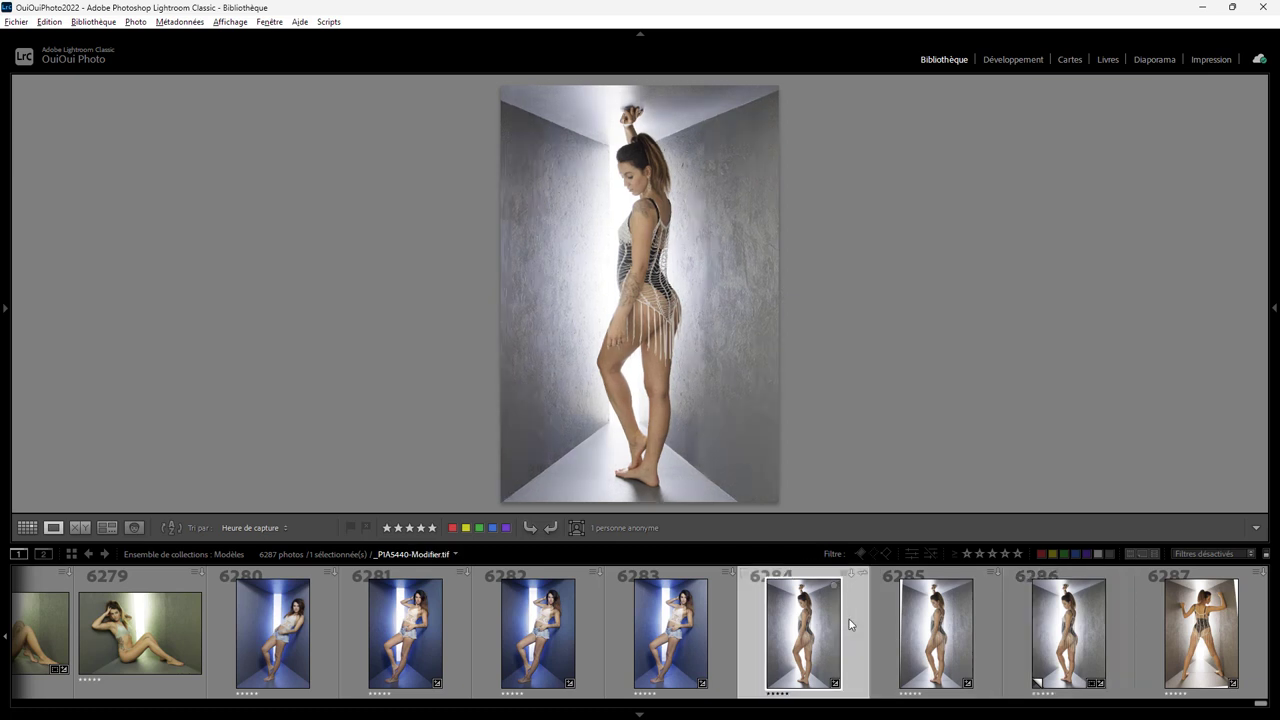
pyautogui.click(1076, 628)
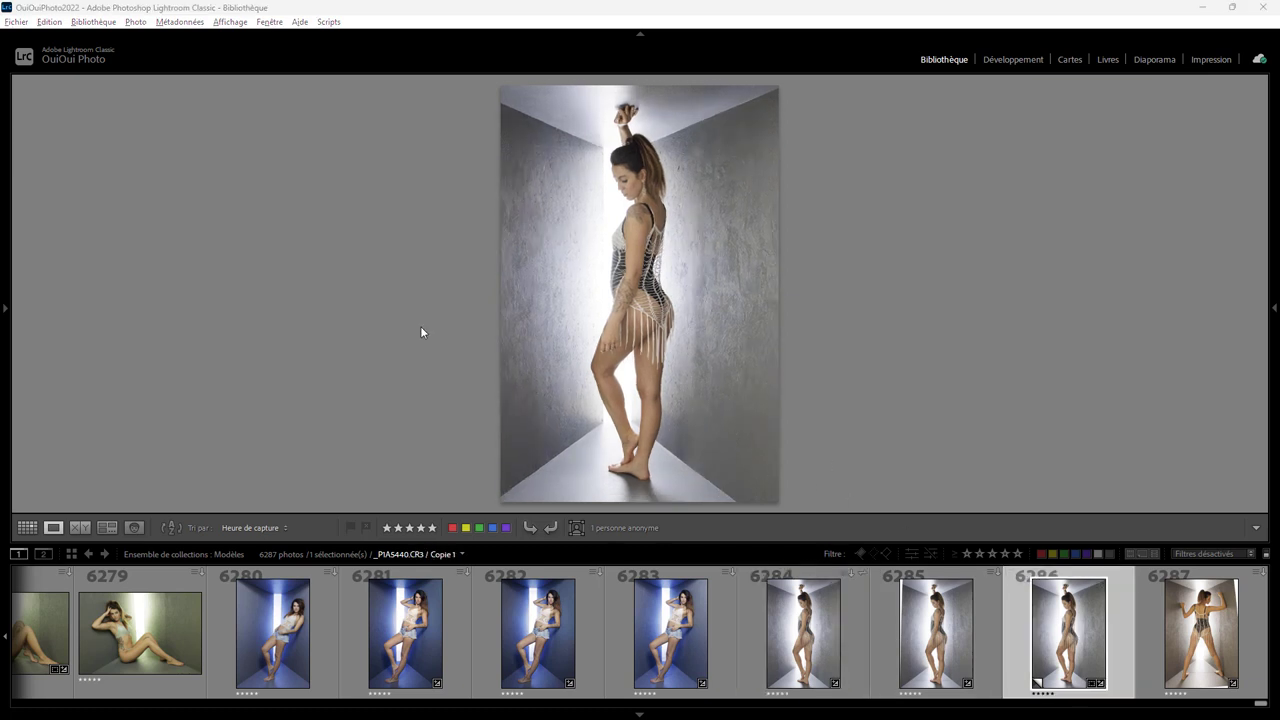
pyautogui.click(854, 622)
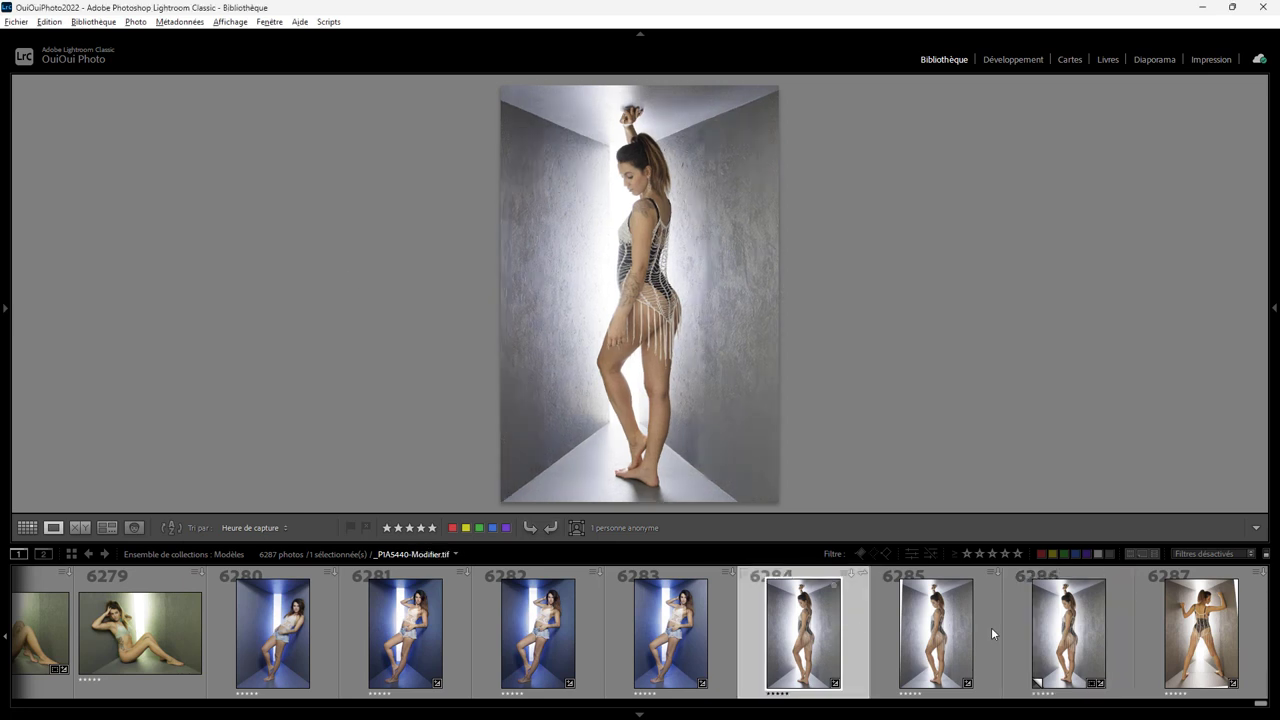
pyautogui.click(846, 641)
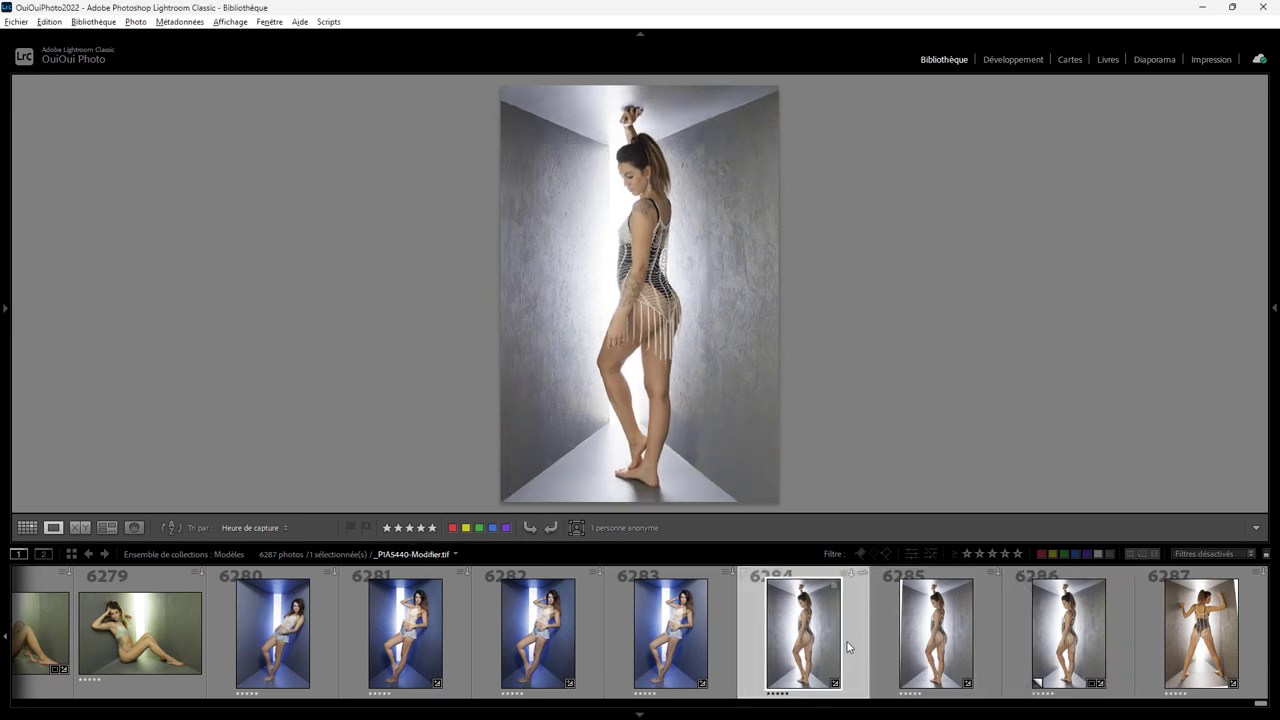